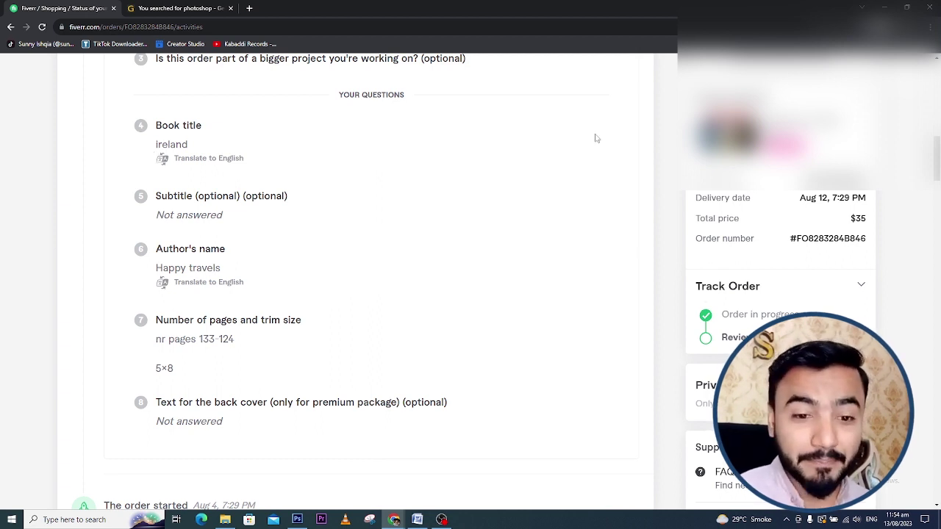
Review the total price on the Fiverr order page and the book title in the Word cover brief.
{"action": "left_click_drag", "start_coordinate": [849, 218], "coordinate": [868, 219]}
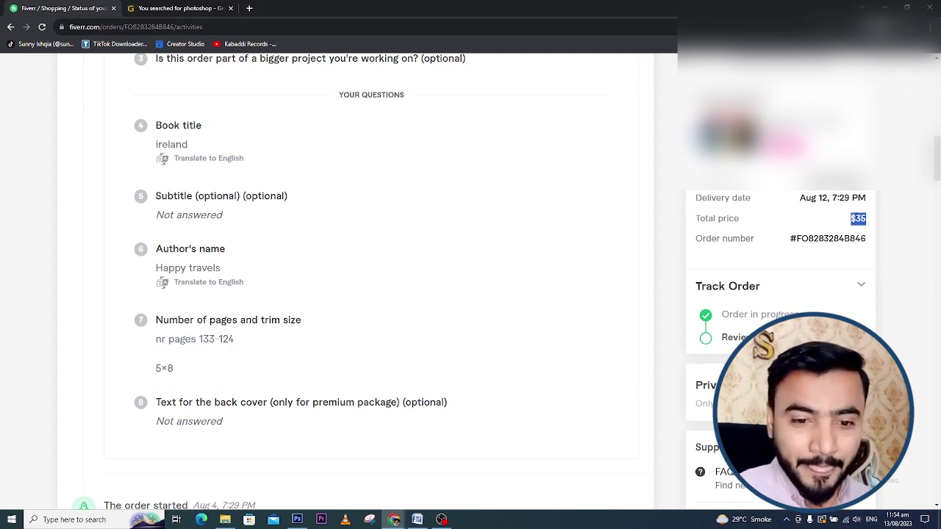
{"action": "left_click", "coordinate": [857, 214]}
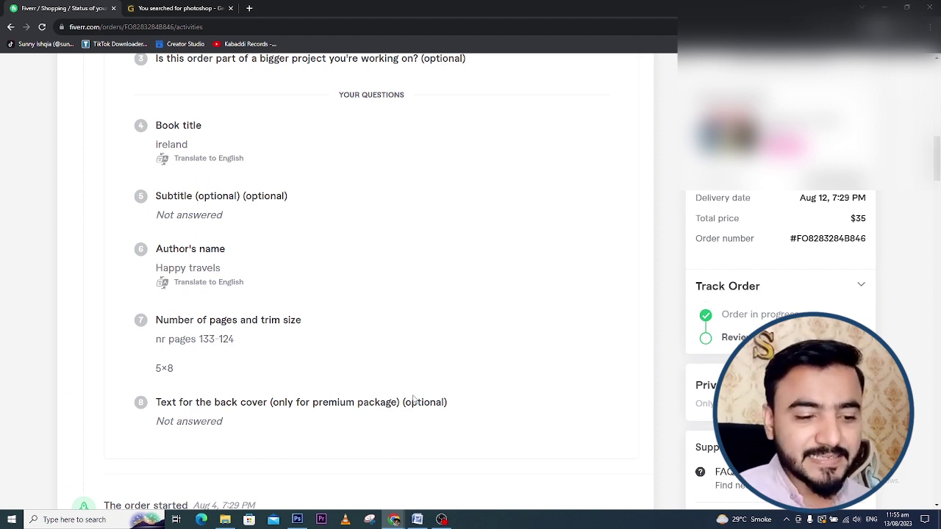
{"action": "left_click", "coordinate": [417, 521]}
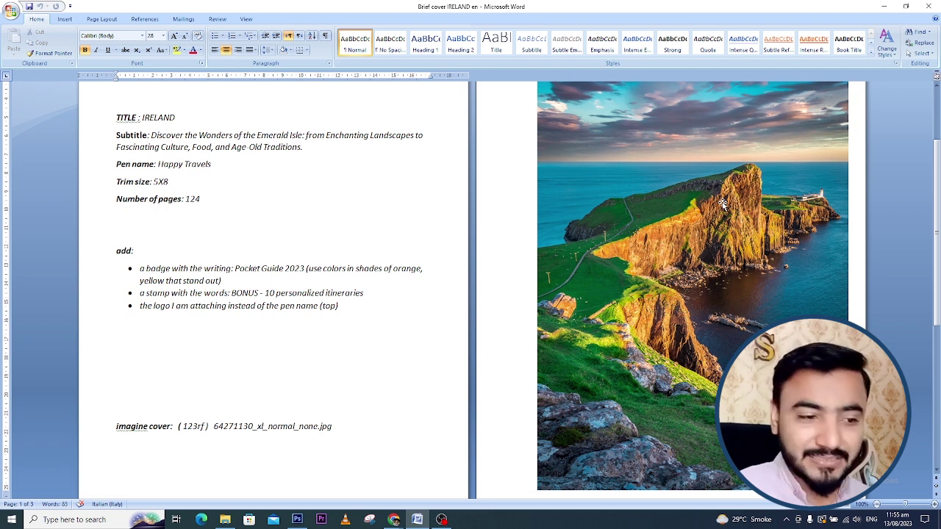
{"action": "left_click_drag", "start_coordinate": [142, 117], "coordinate": [165, 116]}
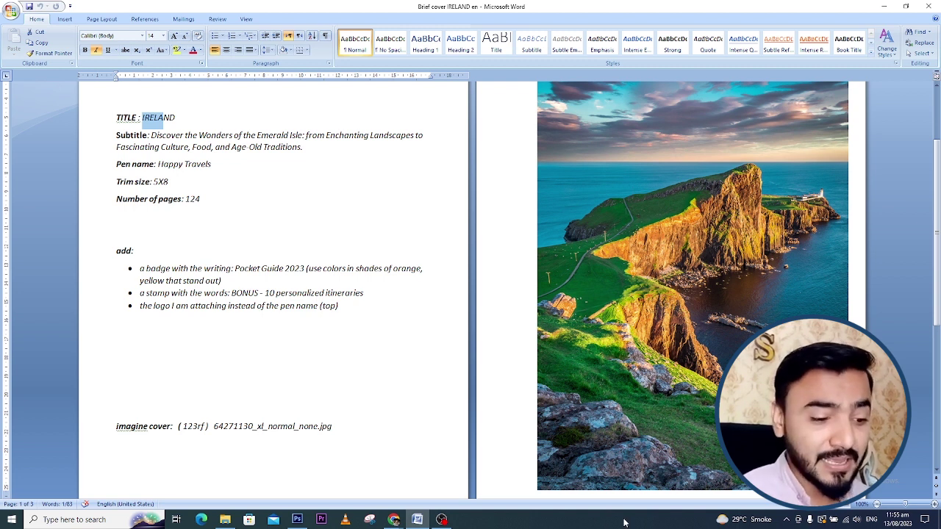
{"action": "left_click", "coordinate": [301, 519]}
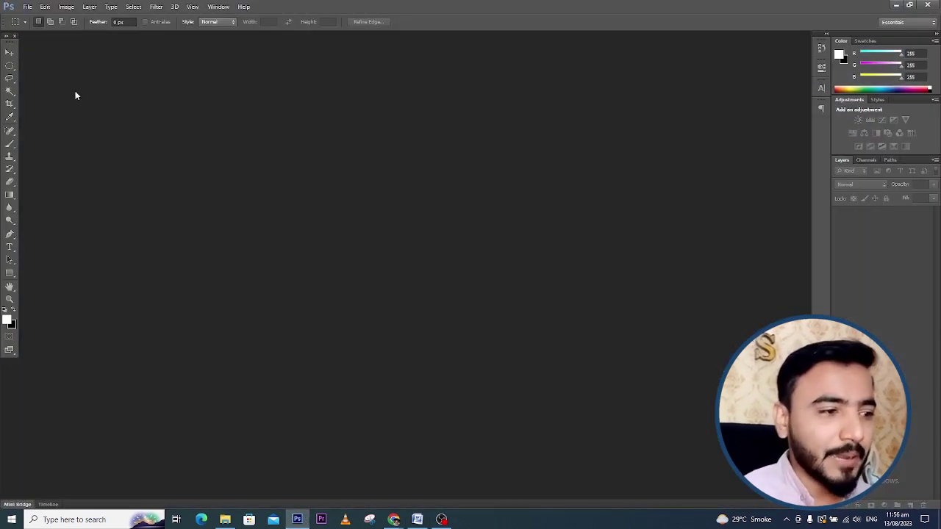
{"action": "left_click", "coordinate": [418, 520]}
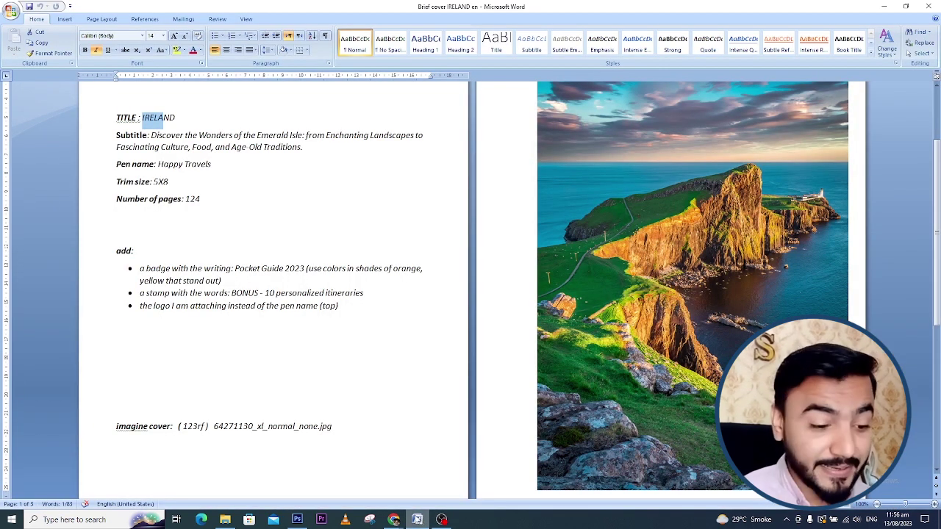
Switch to the GetIntoPC page in the browser and look up photoshop with the site's search suggestions.
{"action": "left_click", "coordinate": [396, 521]}
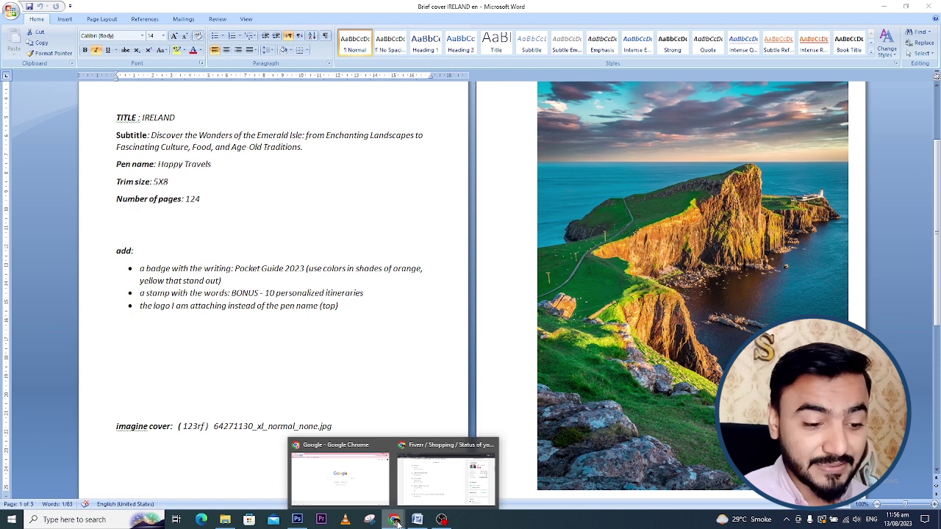
{"action": "left_click", "coordinate": [412, 486]}
{"action": "left_click", "coordinate": [161, 6]}
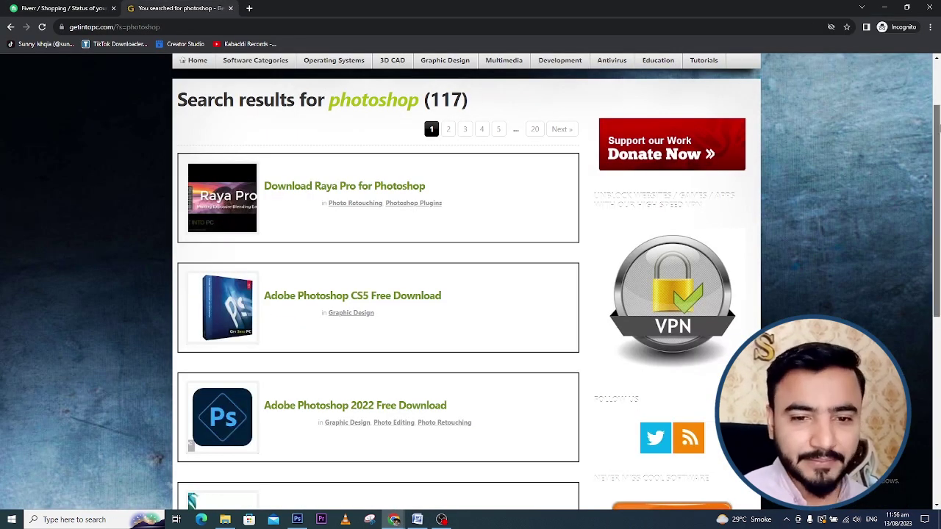
{"action": "scroll", "coordinate": [898, 102], "scroll_direction": "up", "scroll_amount": 2}
{"action": "left_click_drag", "start_coordinate": [86, 110], "coordinate": [358, 98]}
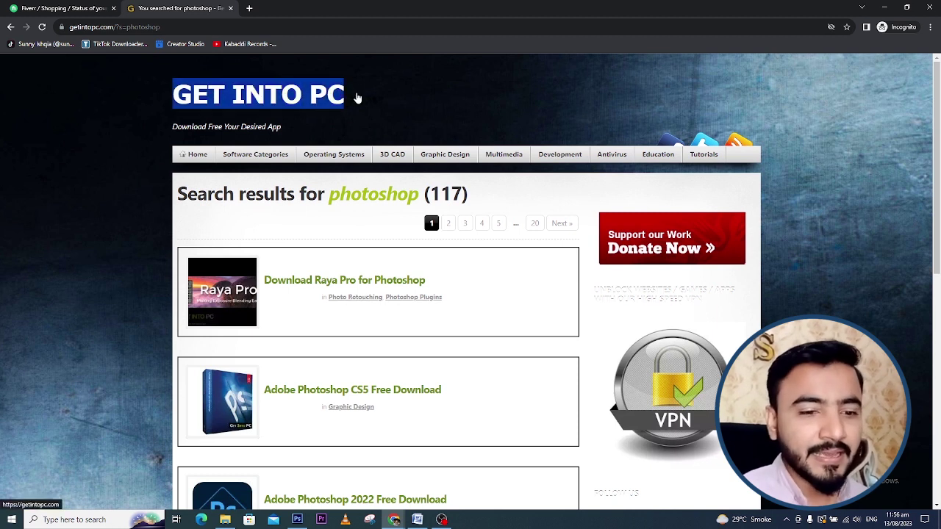
{"action": "left_click", "coordinate": [669, 195]}
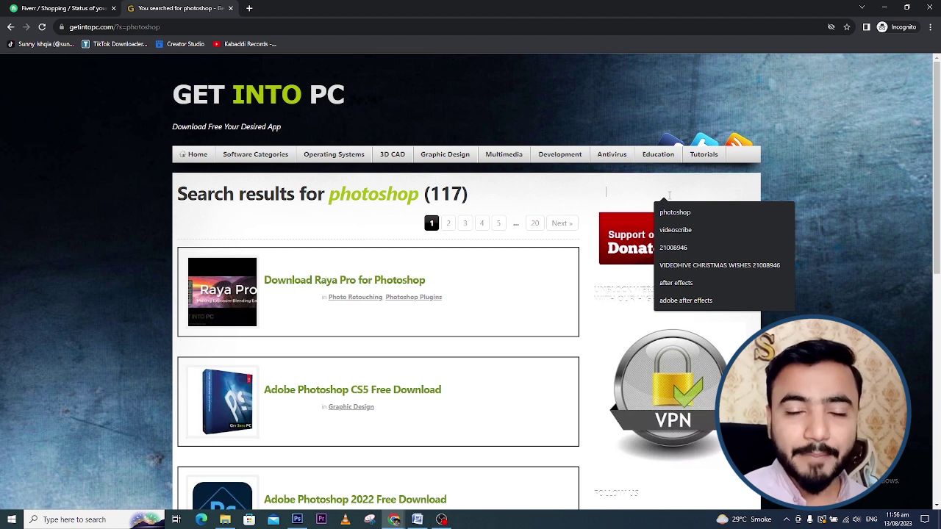
{"action": "left_click", "coordinate": [675, 212]}
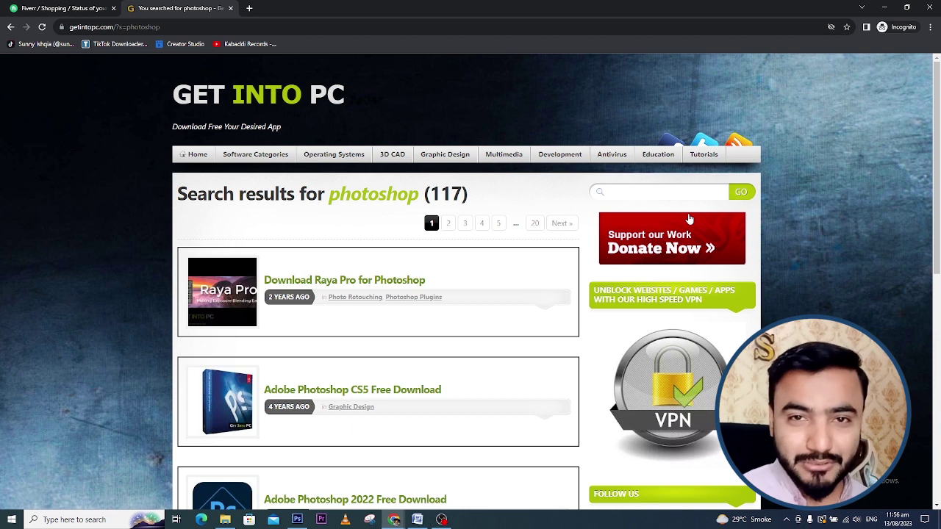
Open the Adobe Photoshop 2022 Free Download result and find the page's download section.
{"action": "scroll", "coordinate": [478, 221], "scroll_direction": "down", "scroll_amount": 1}
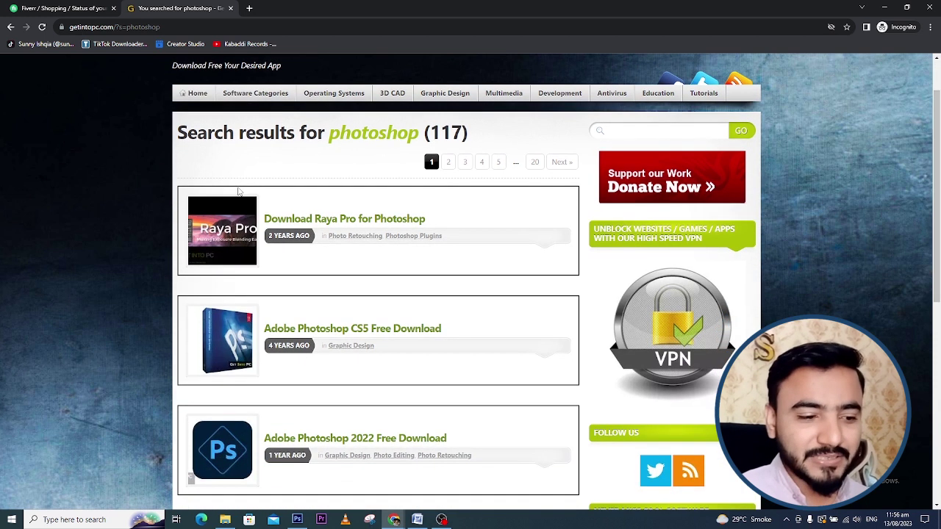
{"action": "left_click", "coordinate": [381, 444]}
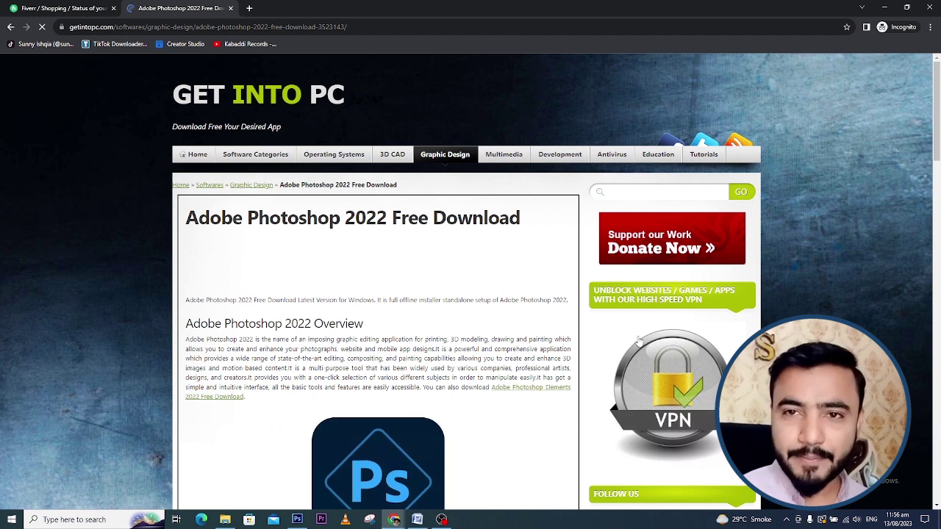
{"action": "scroll", "coordinate": [918, 212], "scroll_direction": "down", "scroll_amount": 15}
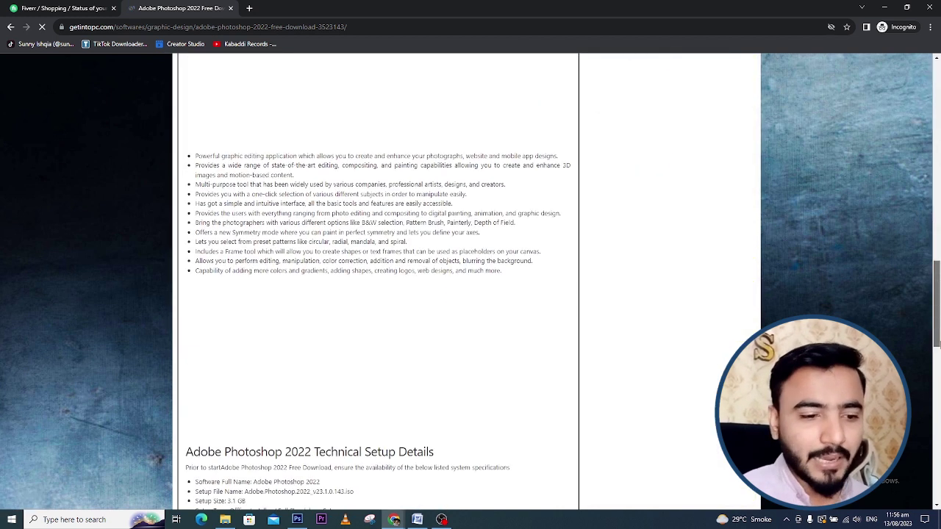
{"action": "scroll", "coordinate": [607, 344], "scroll_direction": "down", "scroll_amount": 5}
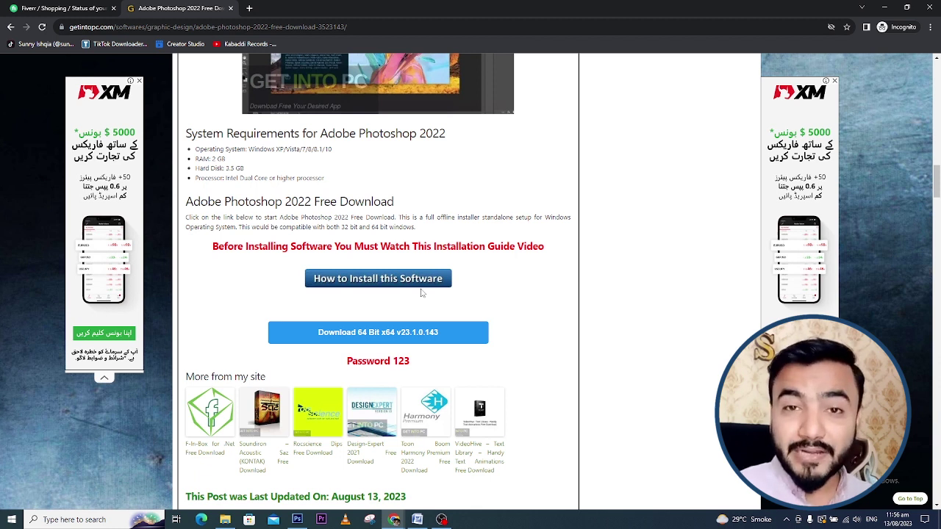
Switch to the Word brief and check the book's trim size.
{"action": "left_click", "coordinate": [302, 519]}
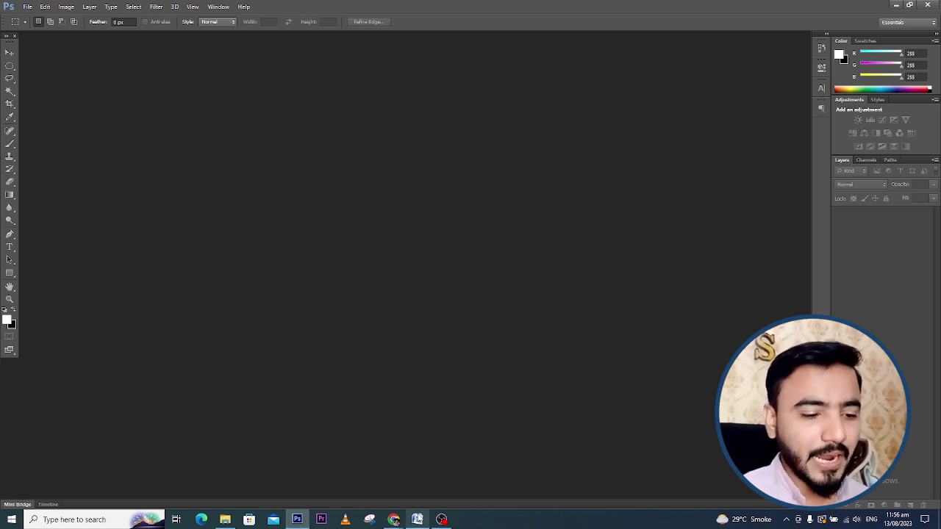
{"action": "left_click", "coordinate": [419, 519]}
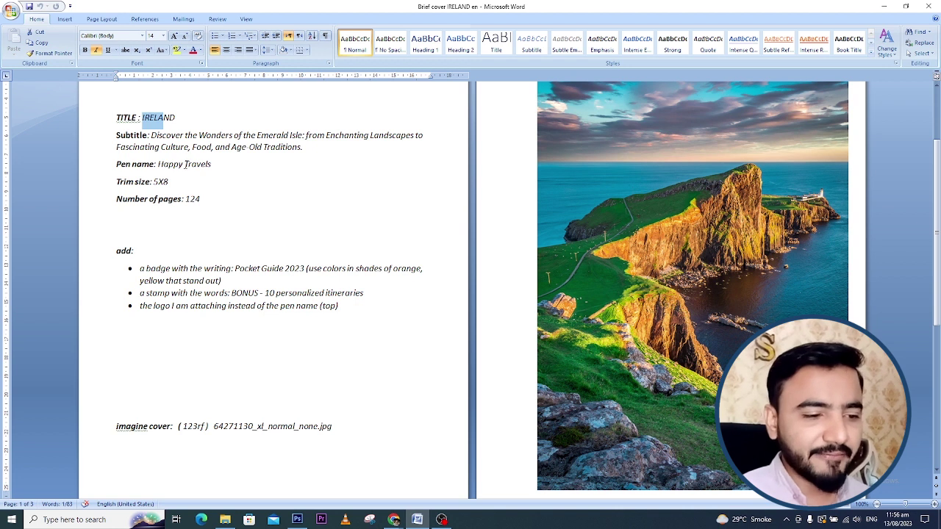
{"action": "left_click_drag", "start_coordinate": [153, 182], "coordinate": [182, 184]}
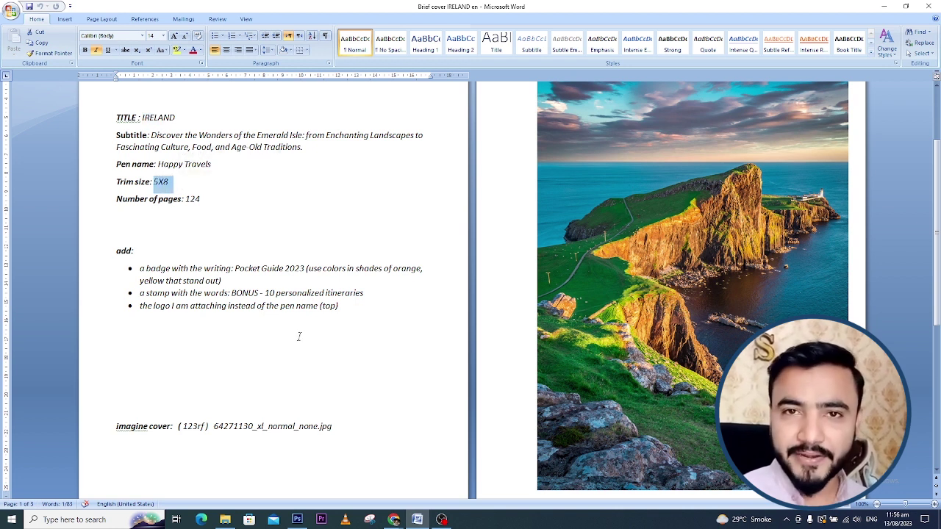
{"action": "left_click", "coordinate": [397, 518]}
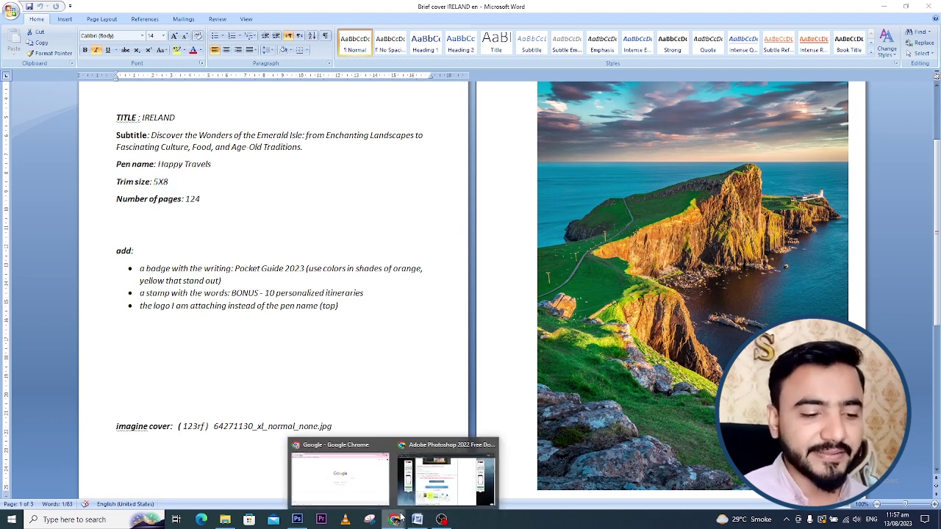
Switch to Photoshop and create a new RGB document, 5 by 8 inches at 300 pixels/inch with a white background.
{"action": "left_click", "coordinate": [303, 520]}
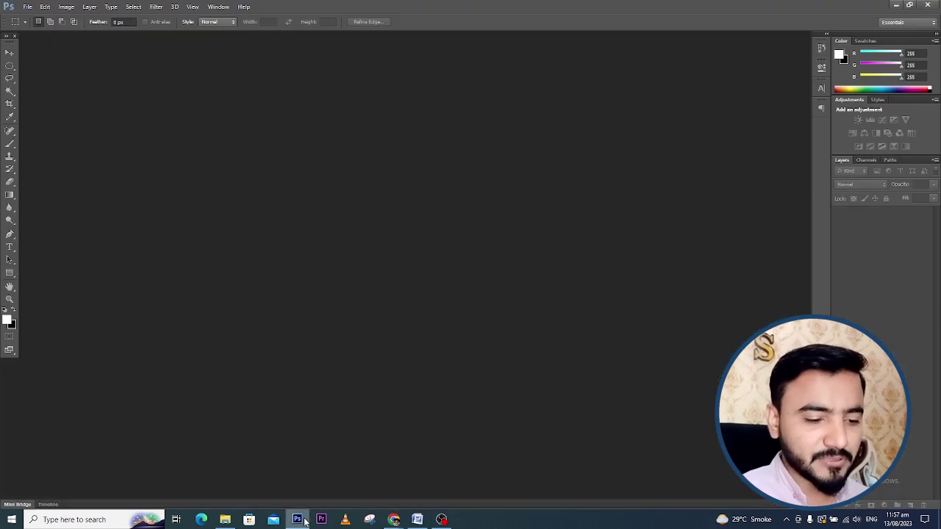
{"action": "left_click", "coordinate": [28, 7]}
{"action": "left_click", "coordinate": [37, 18]}
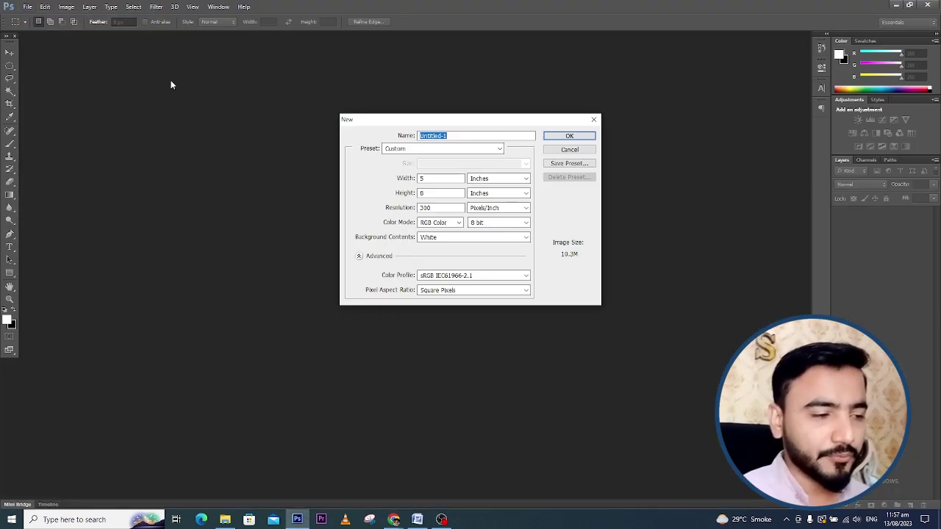
{"action": "left_click", "coordinate": [431, 178]}
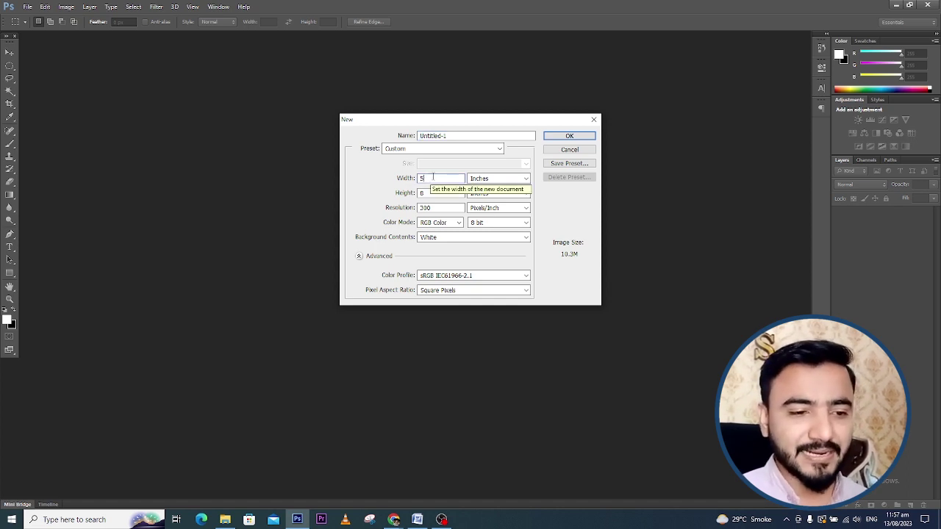
{"action": "left_click", "coordinate": [438, 193]}
{"action": "left_click", "coordinate": [436, 208]}
{"action": "left_click", "coordinate": [436, 208]}
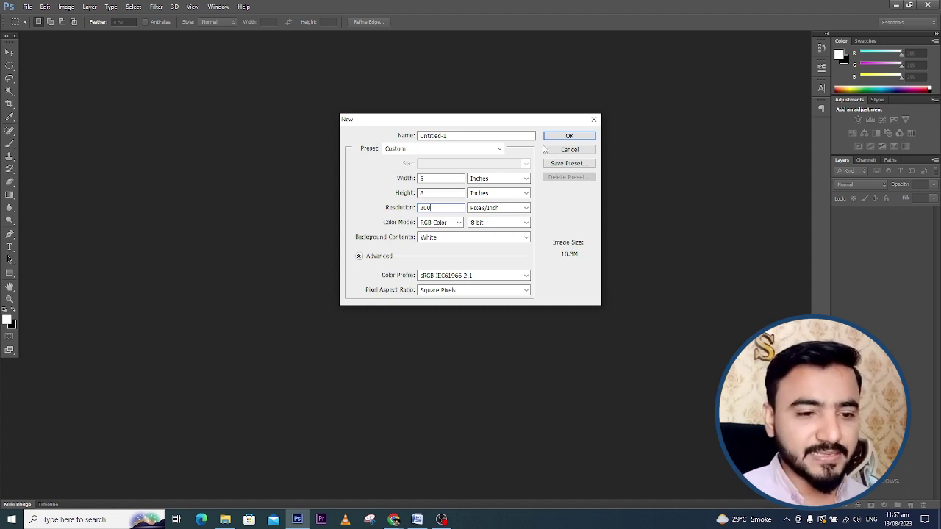
{"action": "left_click", "coordinate": [554, 137]}
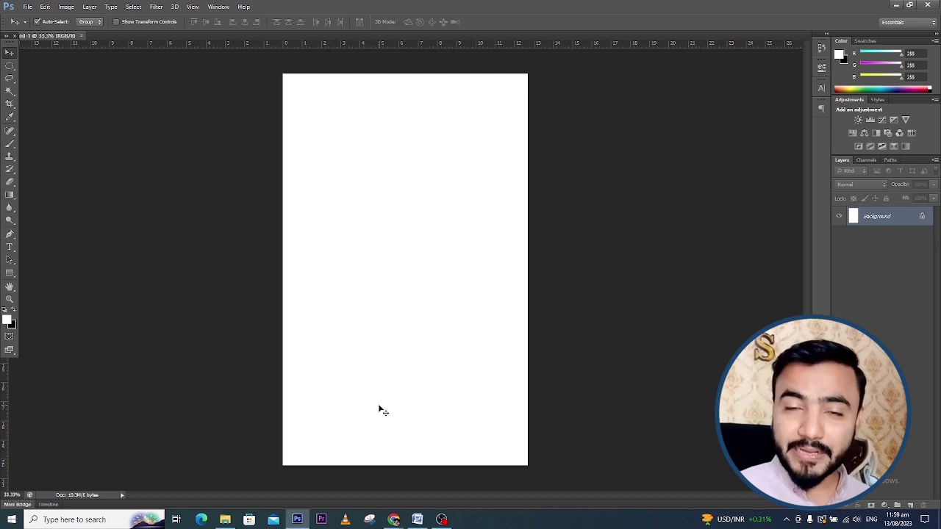
Open the background image bg.jpg from the Desktop.
{"action": "left_click", "coordinate": [26, 7]}
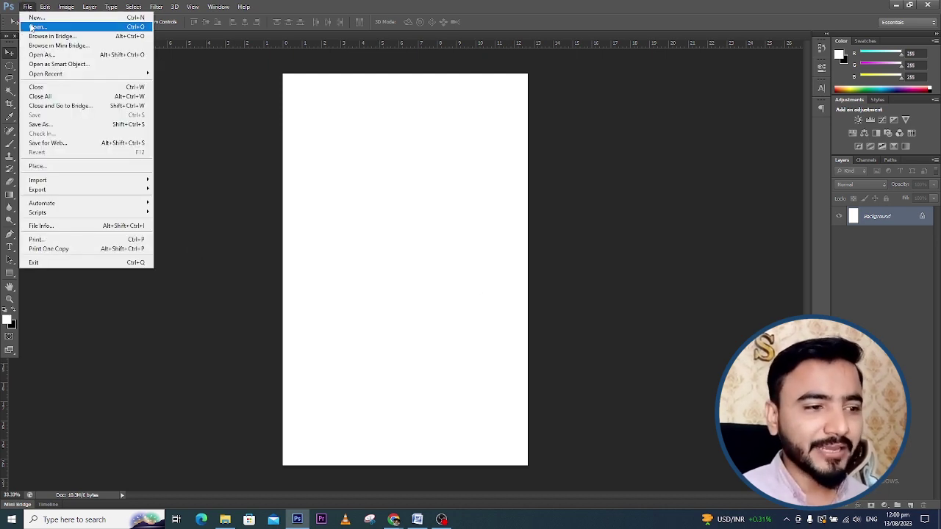
{"action": "left_click", "coordinate": [36, 26]}
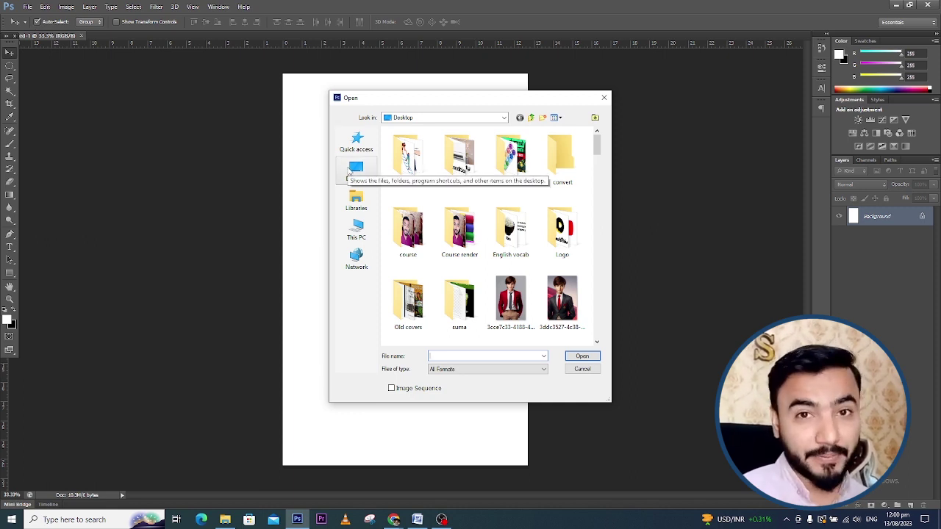
{"action": "left_click", "coordinate": [350, 169]}
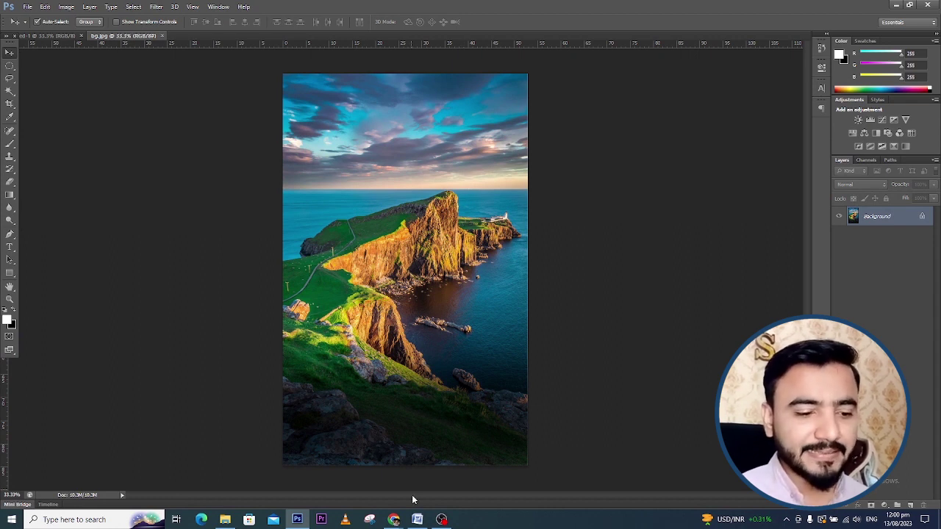
Switch to the Word brief and copy the title text IRELAND.
{"action": "left_click", "coordinate": [417, 520]}
{"action": "left_click", "coordinate": [417, 520]}
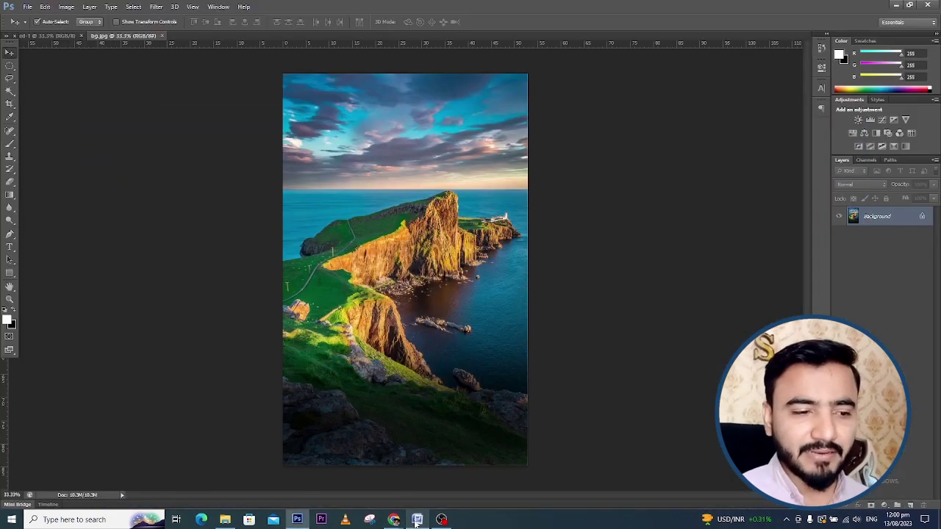
{"action": "left_click", "coordinate": [417, 520]}
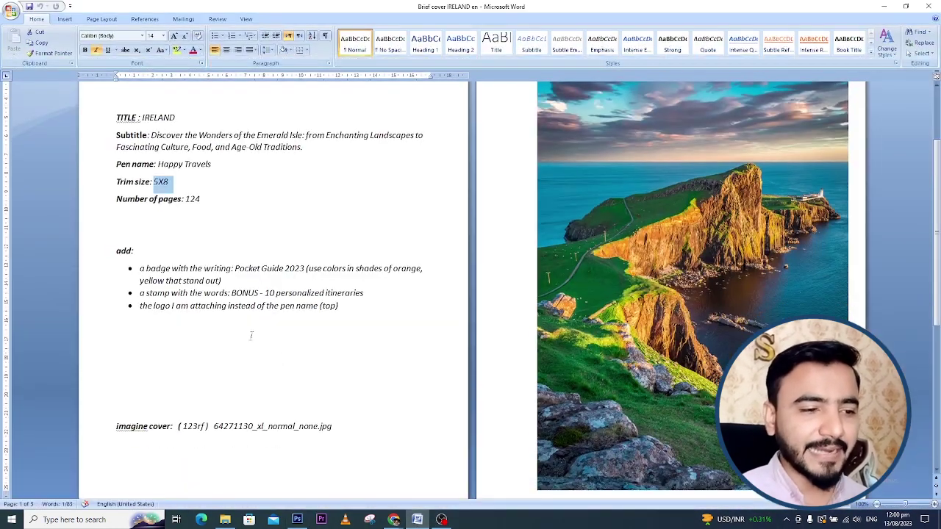
{"action": "left_click_drag", "start_coordinate": [143, 109], "coordinate": [177, 117]}
{"action": "left_click", "coordinate": [176, 118]}
{"action": "key", "text": "ctrl+c"}
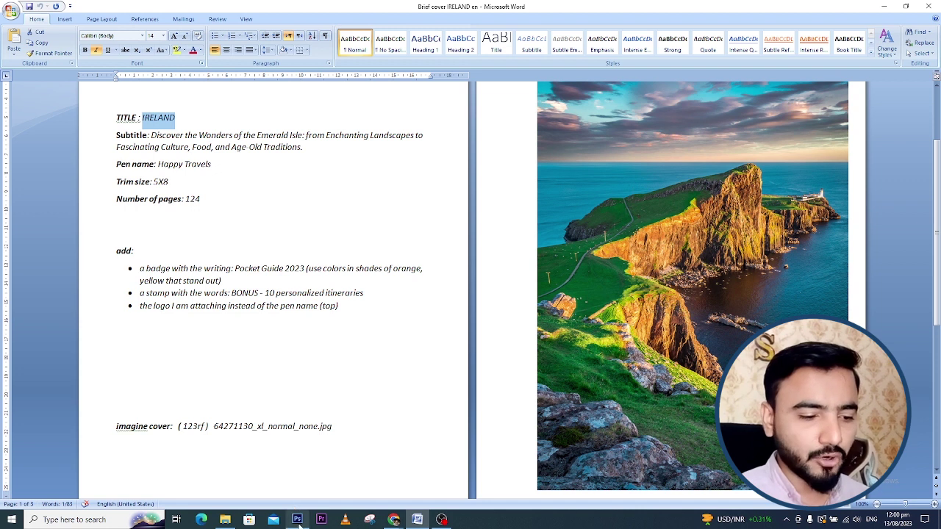
Switch to Photoshop and add the copied title IRELAND as a white text layer over the sky of bg.jpg.
{"action": "left_click", "coordinate": [298, 518]}
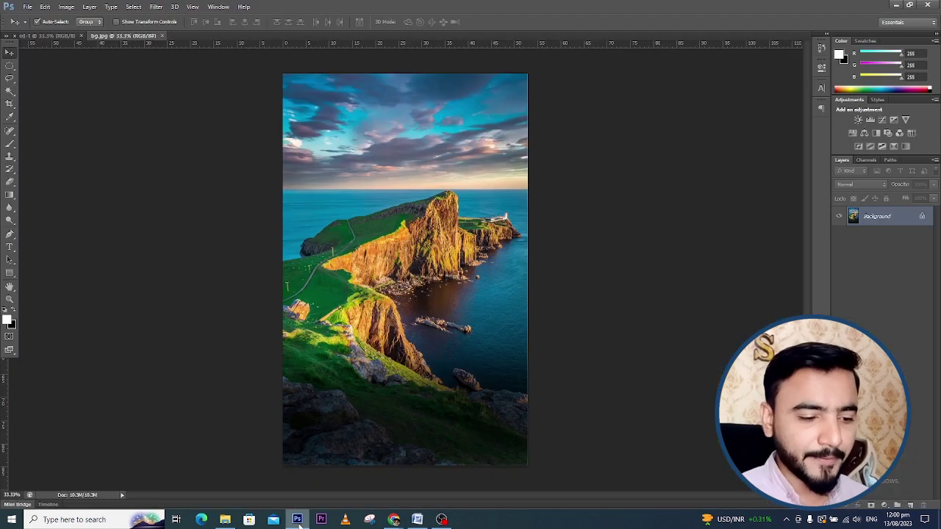
{"action": "left_click", "coordinate": [10, 247]}
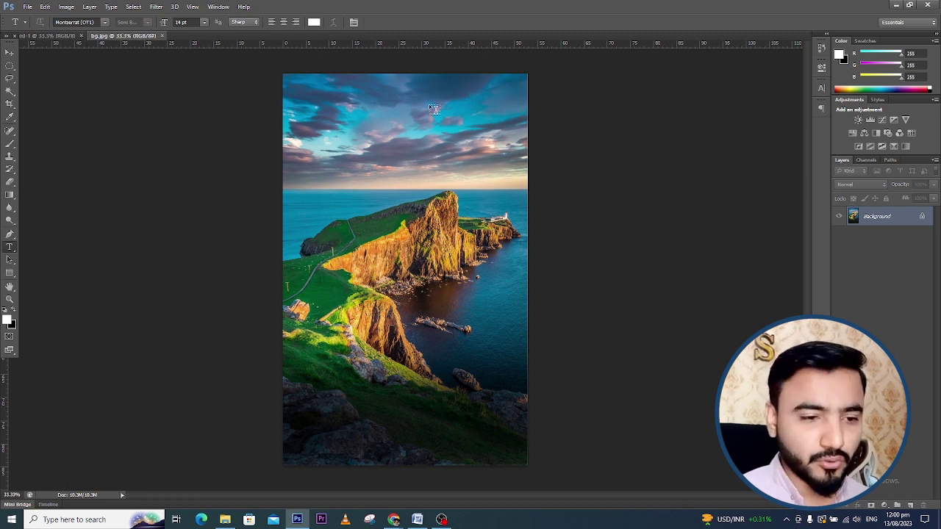
{"action": "left_click", "coordinate": [345, 134]}
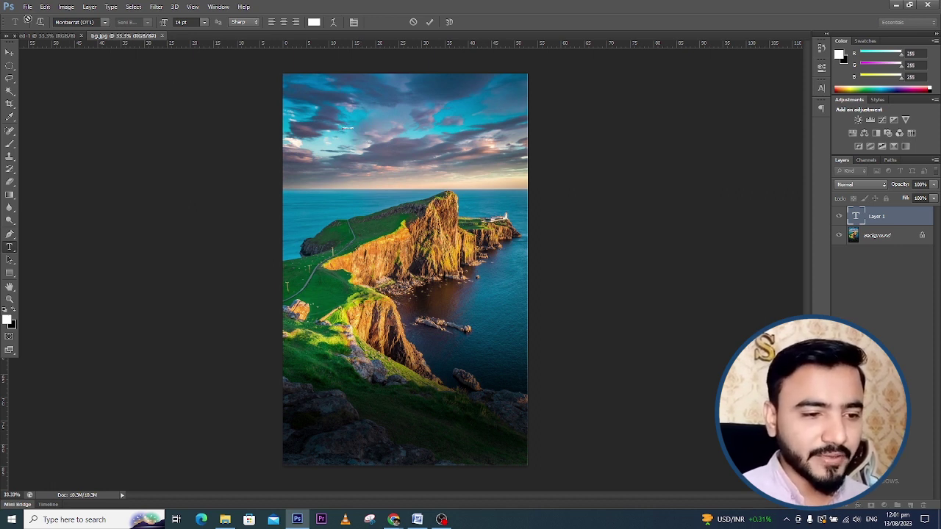
{"action": "left_click", "coordinate": [9, 53]}
Scale the IRELAND title up to about 1717% and move it into the sky near the cover's upper edge.
{"action": "key", "text": "ctrl+t"}
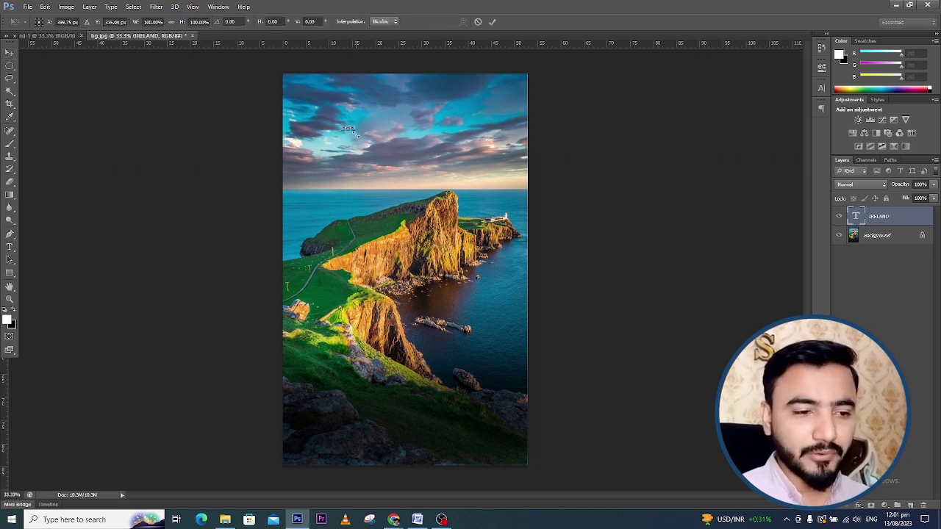
{"action": "left_click_drag", "start_coordinate": [350, 131], "coordinate": [443, 150]}
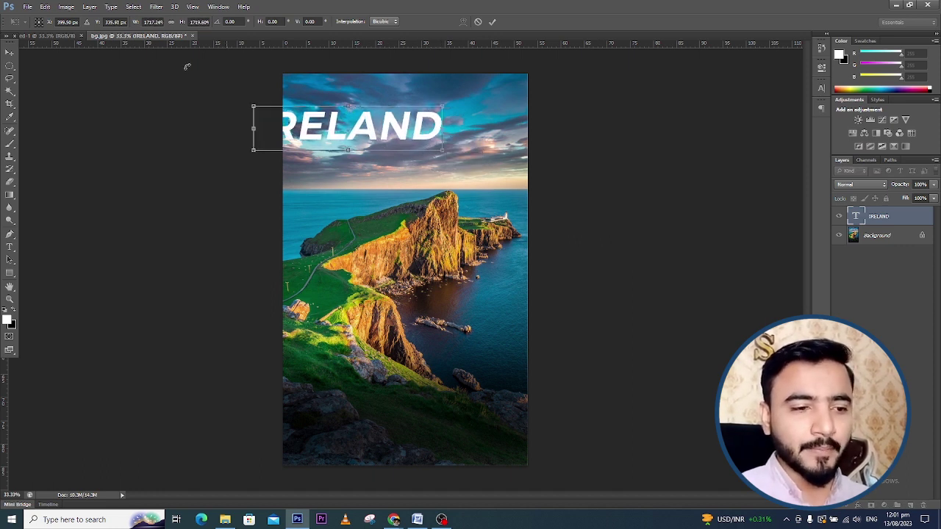
{"action": "left_click", "coordinate": [9, 52]}
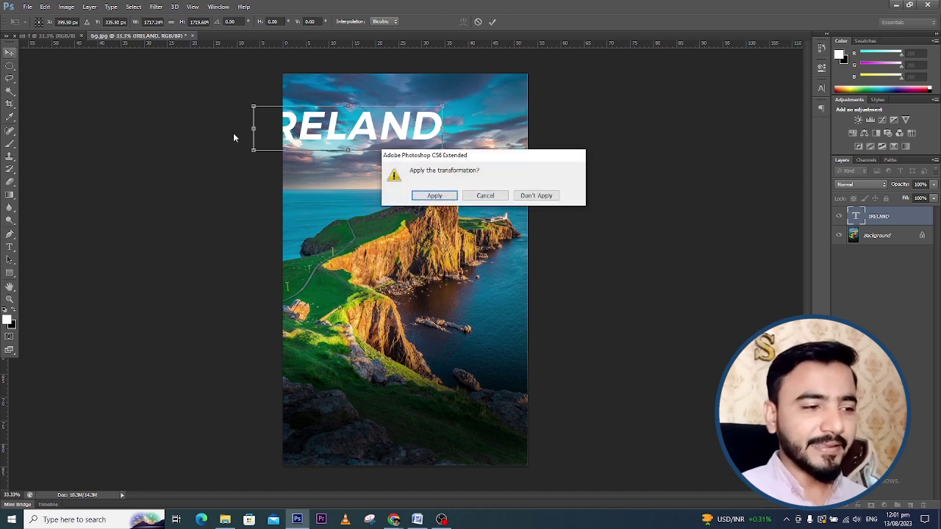
{"action": "left_click", "coordinate": [435, 195]}
{"action": "left_click_drag", "start_coordinate": [424, 141], "coordinate": [474, 120]}
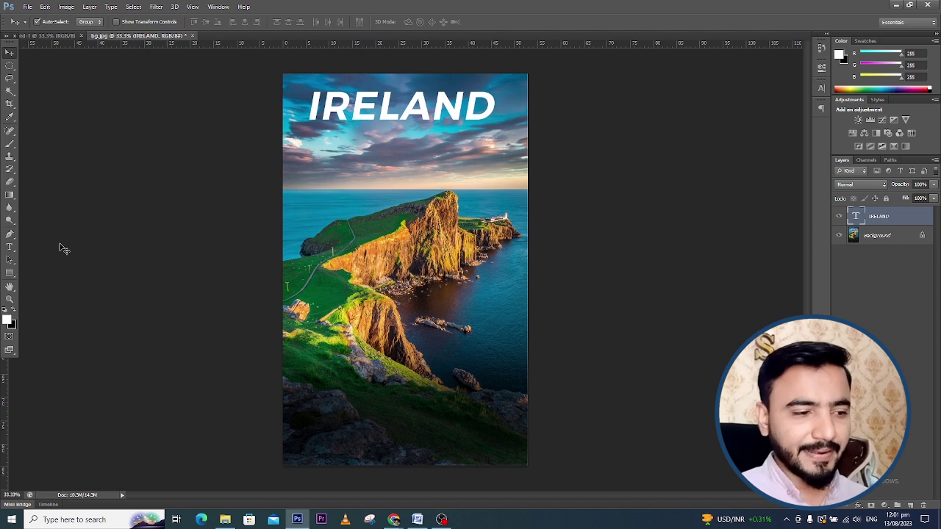
Check which font the IRELAND title uses.
{"action": "left_click", "coordinate": [10, 247]}
{"action": "double_click", "coordinate": [408, 106]}
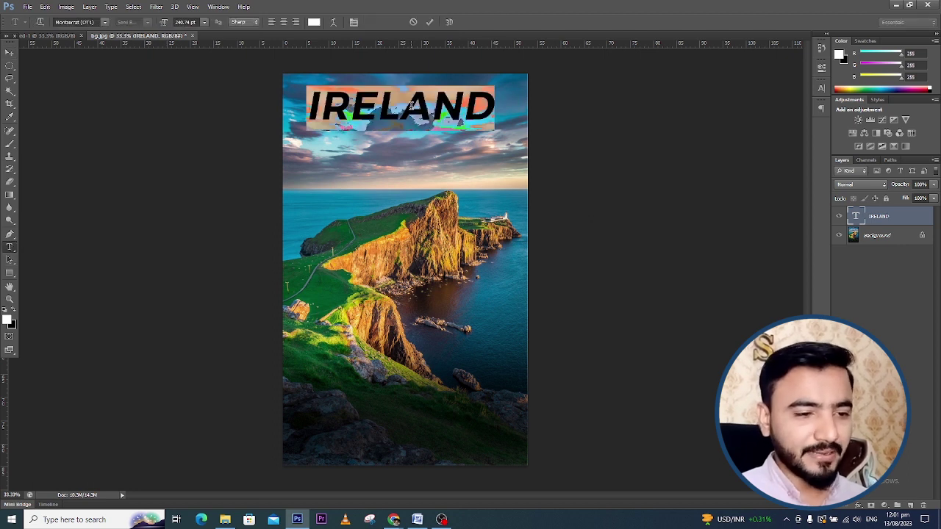
{"action": "left_click", "coordinate": [82, 21]}
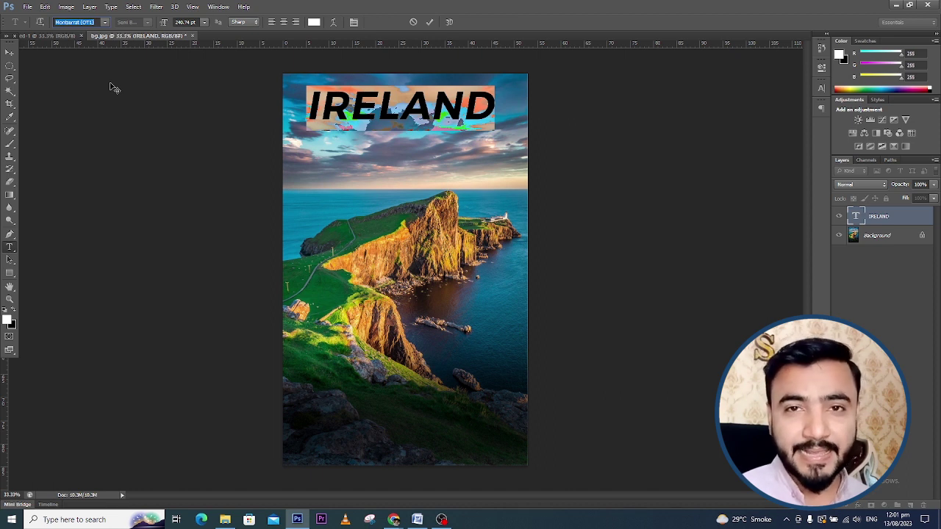
{"action": "left_click", "coordinate": [9, 53]}
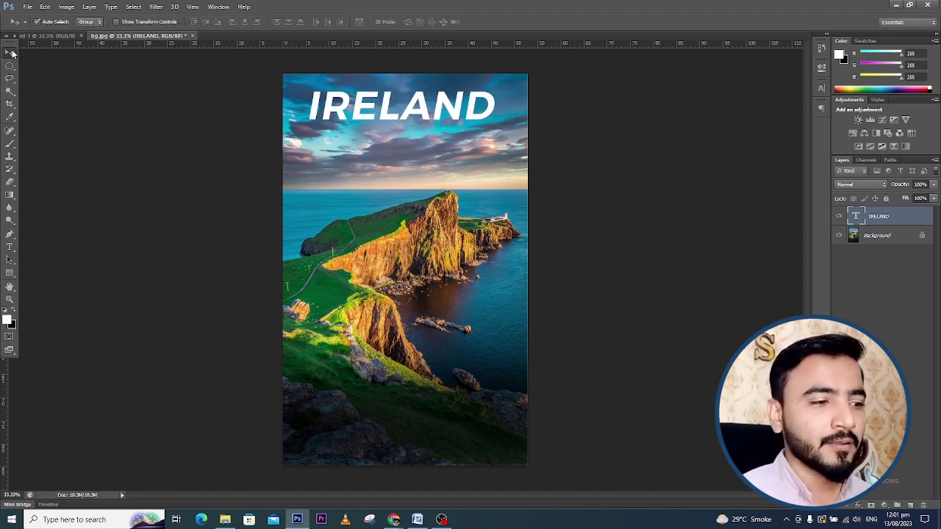
Enlarge the IRELAND title slightly and centre it horizontally across the sky.
{"action": "left_click_drag", "start_coordinate": [398, 109], "coordinate": [403, 108]}
{"action": "key", "text": "ctrl+t"}
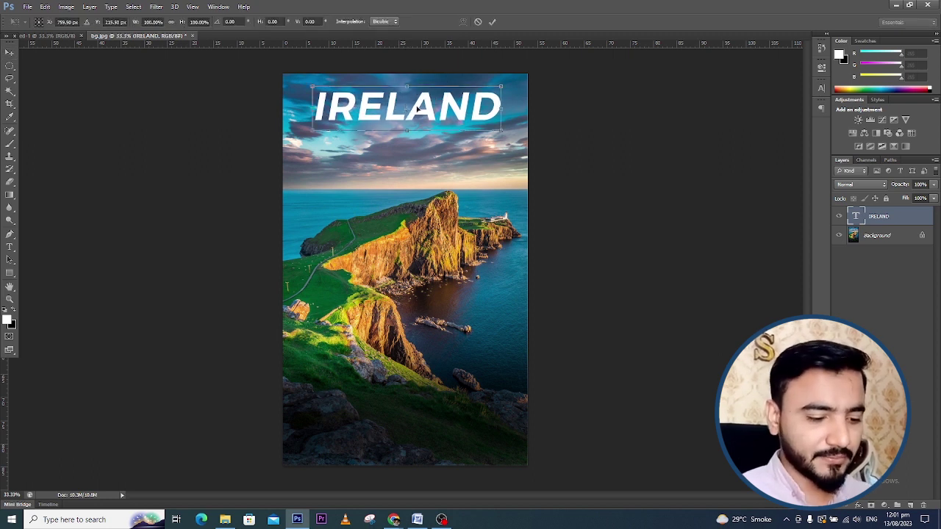
{"action": "left_click_drag", "start_coordinate": [501, 130], "coordinate": [491, 121]}
{"action": "key", "text": "Return"}
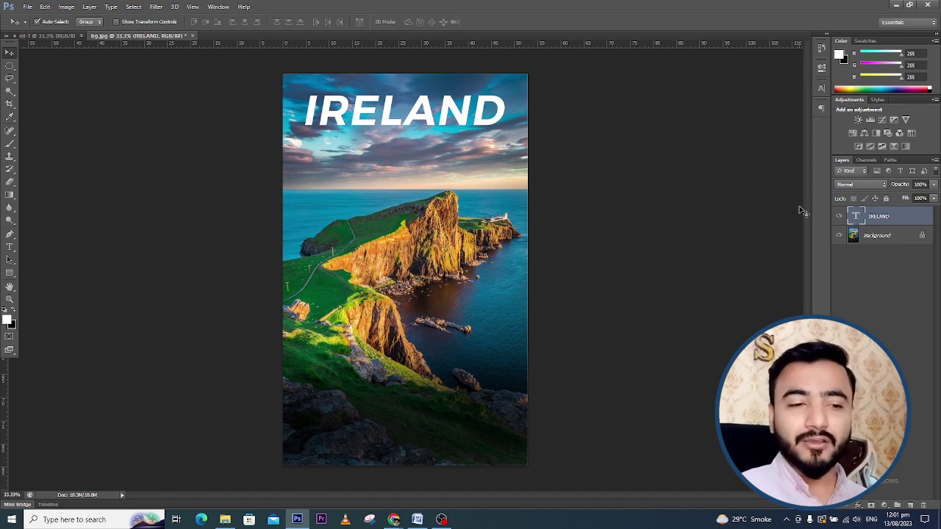
On a new layer, paint black across the sky with the soft 1200 px brush at 100% opacity.
{"action": "left_click", "coordinate": [912, 505]}
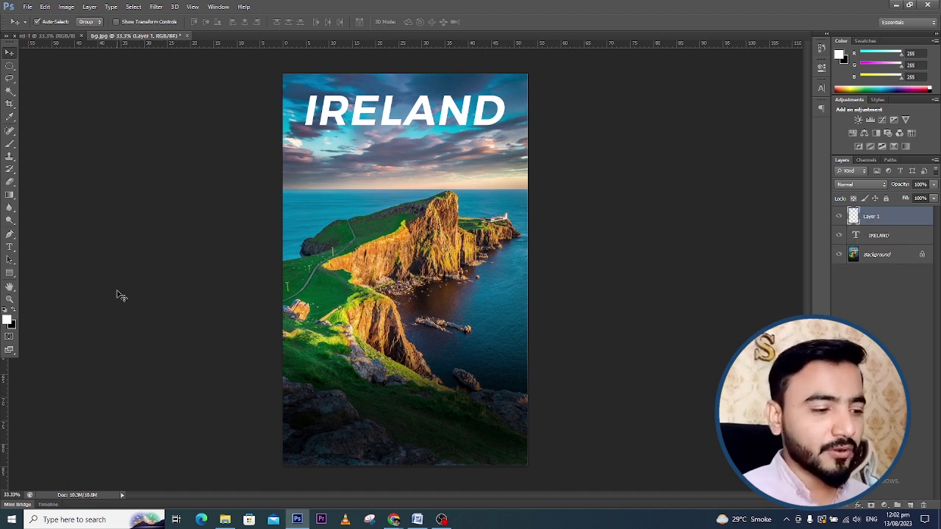
{"action": "key", "text": "b"}
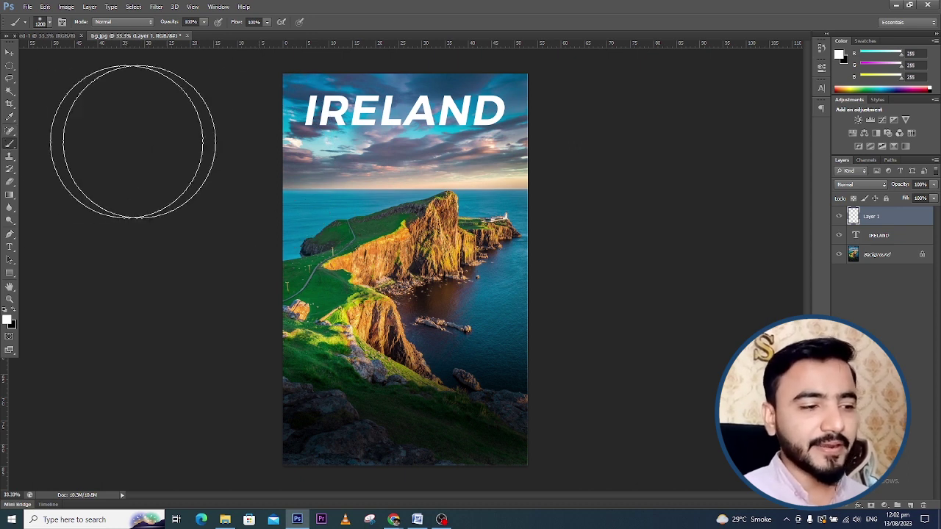
{"action": "left_click", "coordinate": [13, 312]}
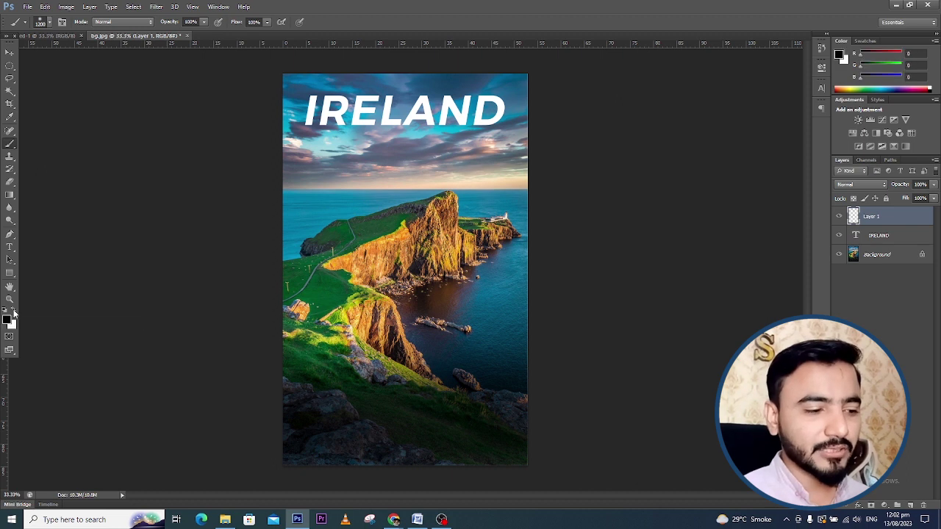
{"action": "left_click", "coordinate": [7, 319]}
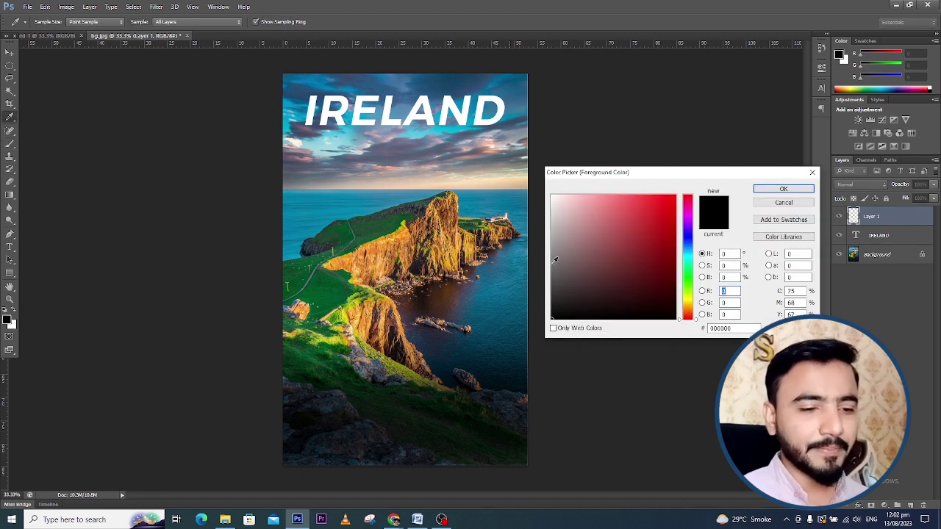
{"action": "left_click", "coordinate": [783, 189]}
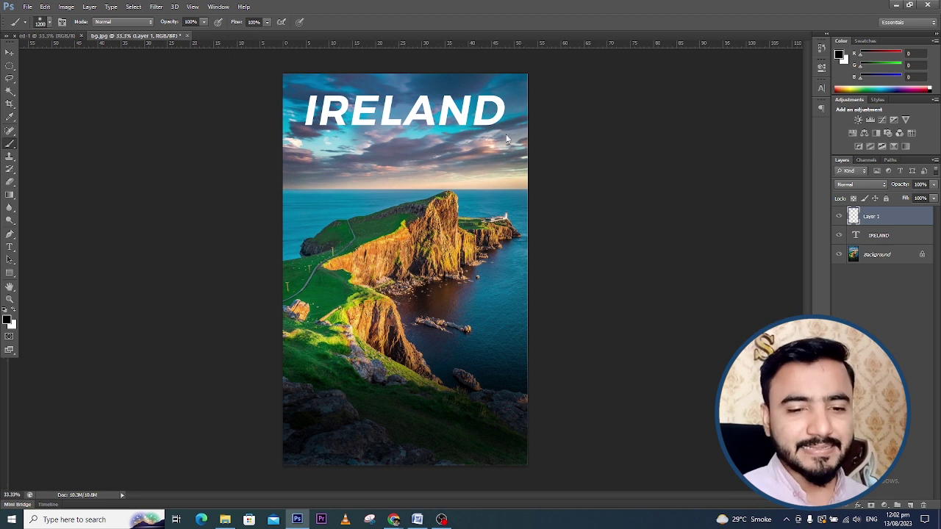
{"action": "left_click", "coordinate": [258, 121]}
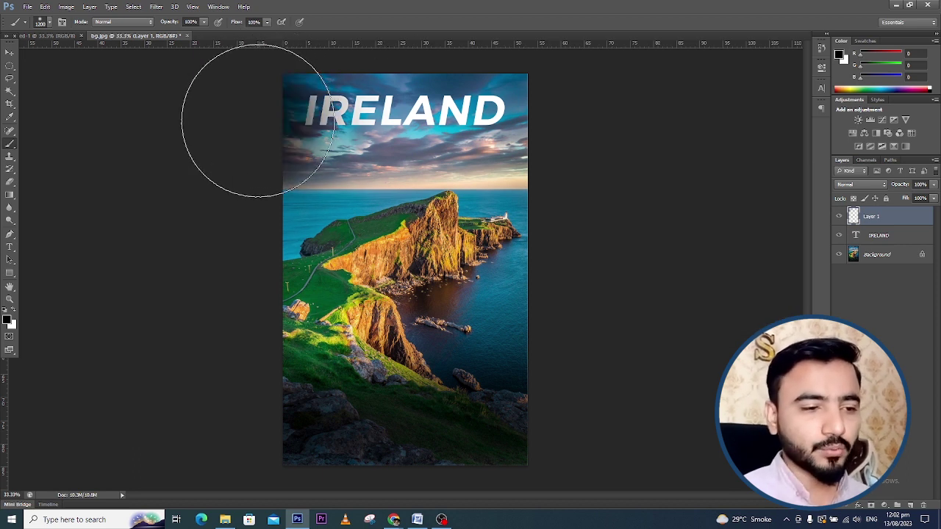
{"action": "left_click", "coordinate": [517, 119], "text": "shift"}
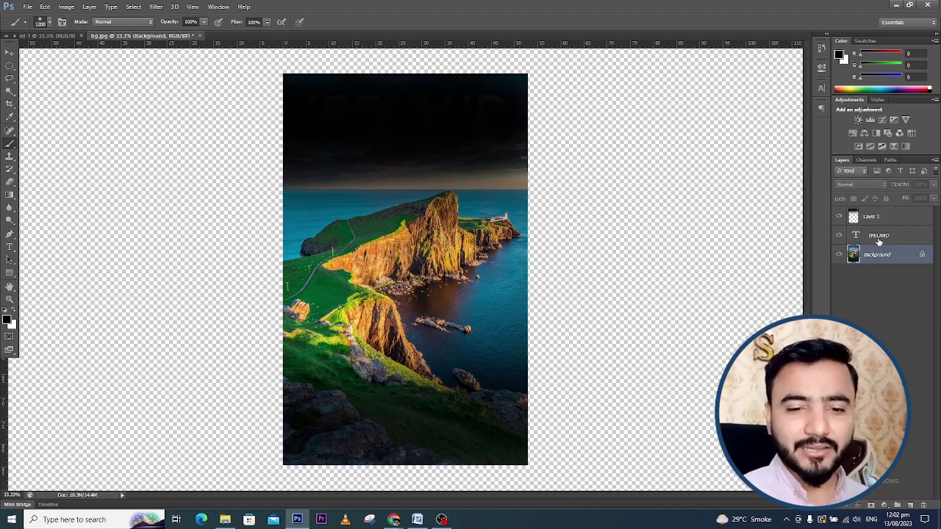
Move the IRELAND text layer above the black painted layer and reduce the painted layer's opacity to 40%.
{"action": "left_click", "coordinate": [885, 237]}
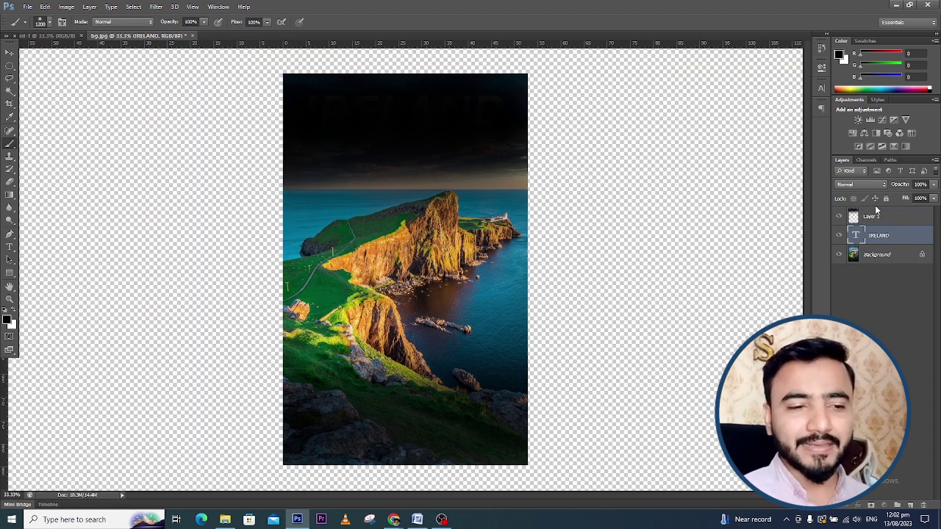
{"action": "left_click_drag", "start_coordinate": [878, 236], "coordinate": [873, 211]}
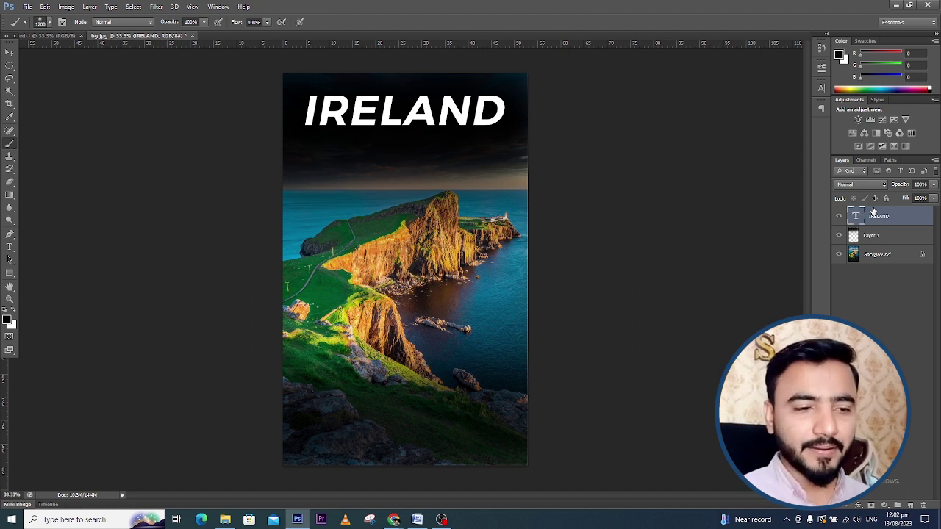
{"action": "left_click", "coordinate": [893, 239]}
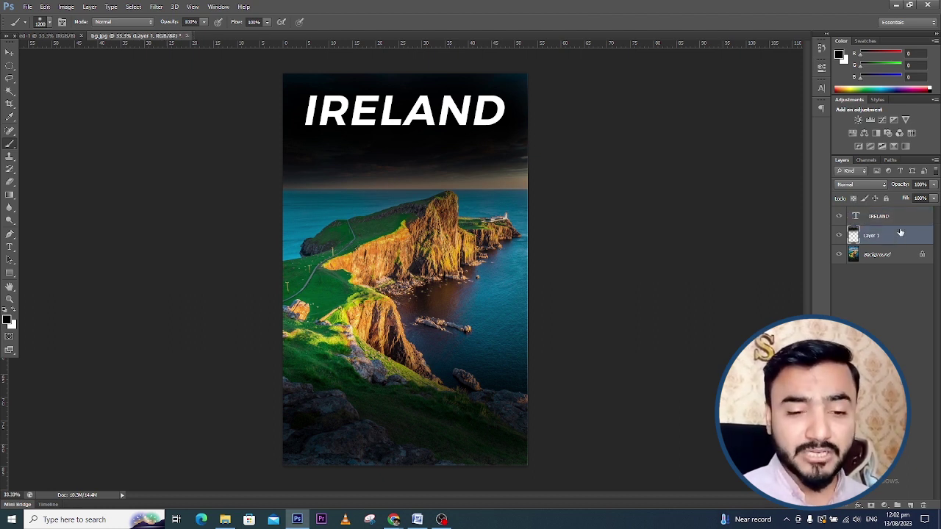
{"action": "left_click", "coordinate": [934, 185]}
{"action": "left_click_drag", "start_coordinate": [922, 192], "coordinate": [906, 197]}
{"action": "left_click", "coordinate": [893, 235]}
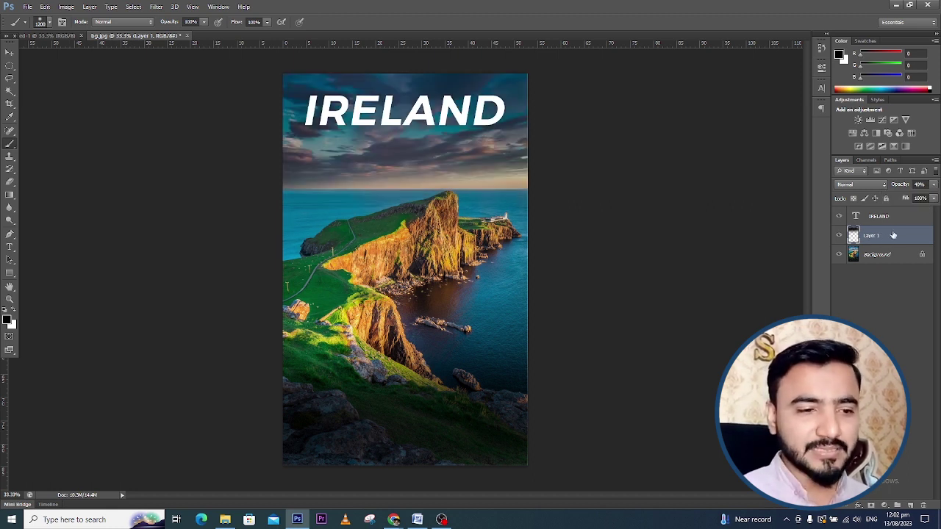
Add a Color Overlay to the painted layer in a very dark teal derived from the sea colour in the photo.
{"action": "double_click", "coordinate": [894, 235]}
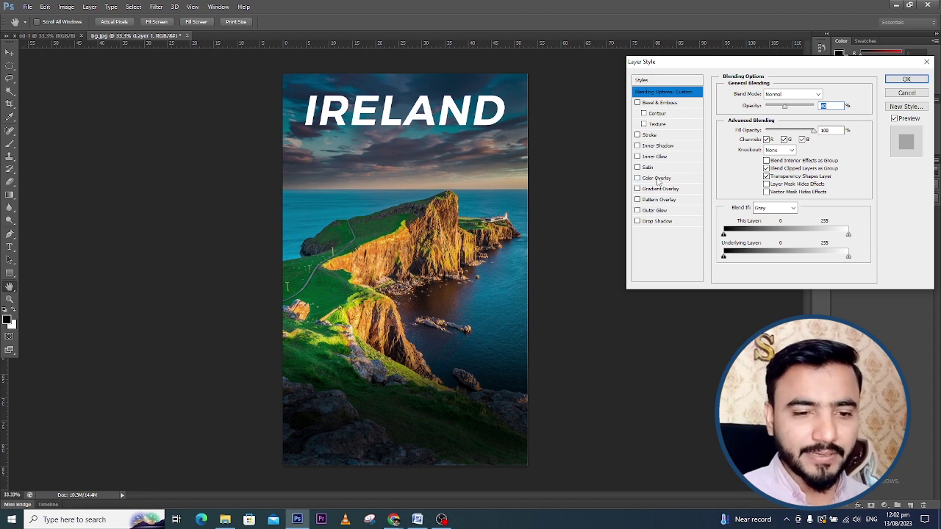
{"action": "left_click", "coordinate": [657, 179]}
{"action": "left_click", "coordinate": [830, 95]}
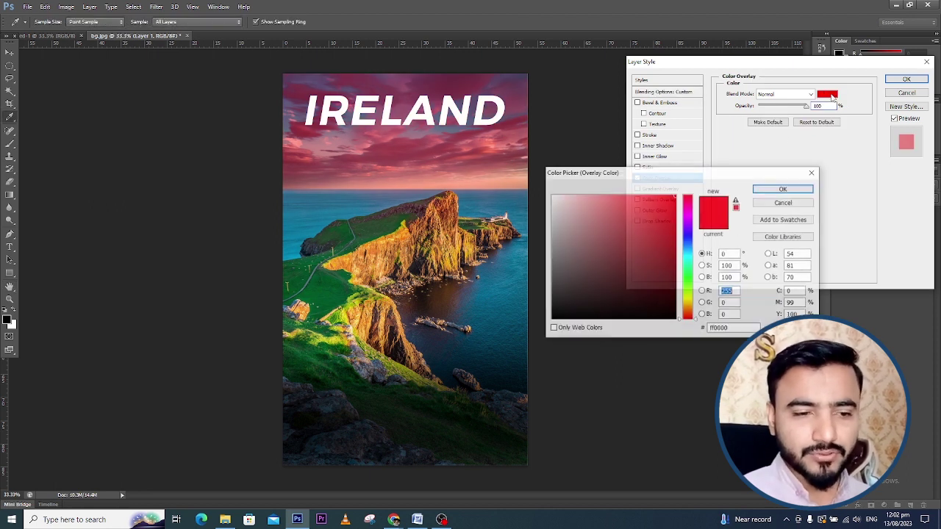
{"action": "left_click", "coordinate": [504, 293]}
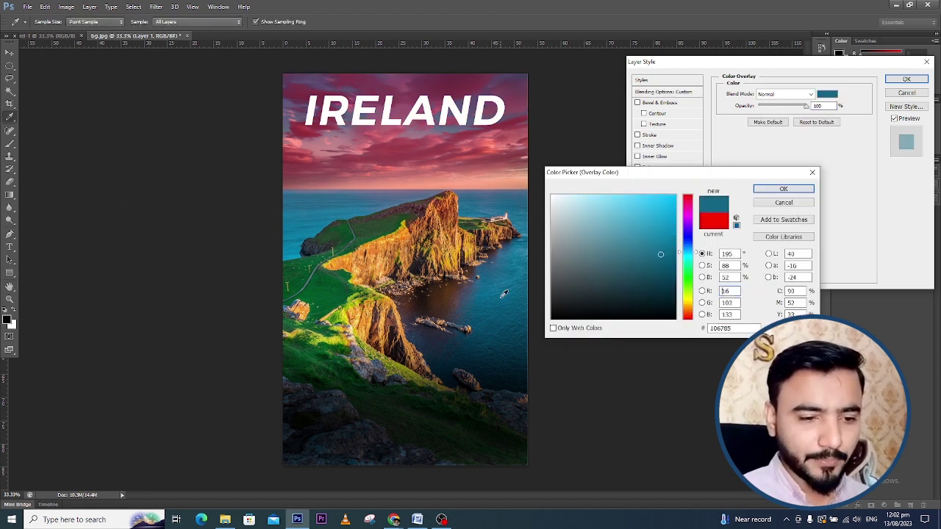
{"action": "left_click", "coordinate": [672, 279]}
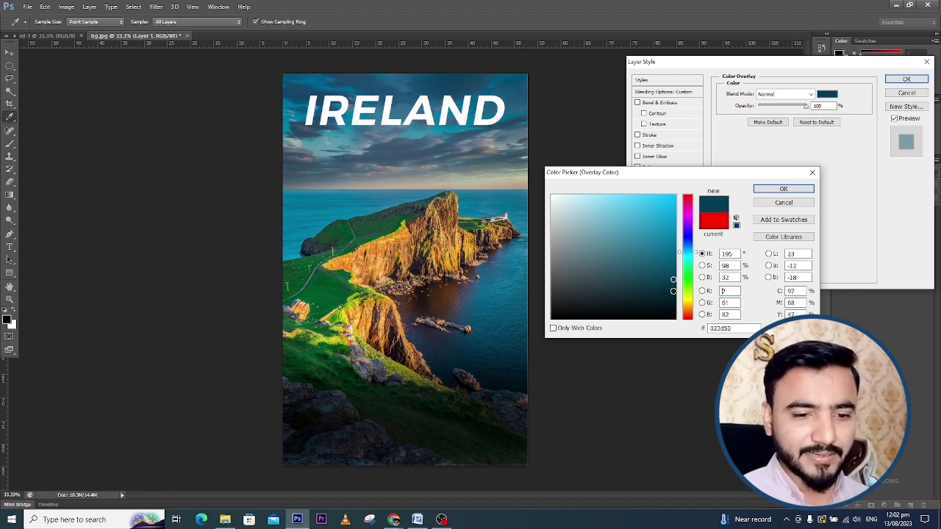
{"action": "left_click", "coordinate": [673, 294]}
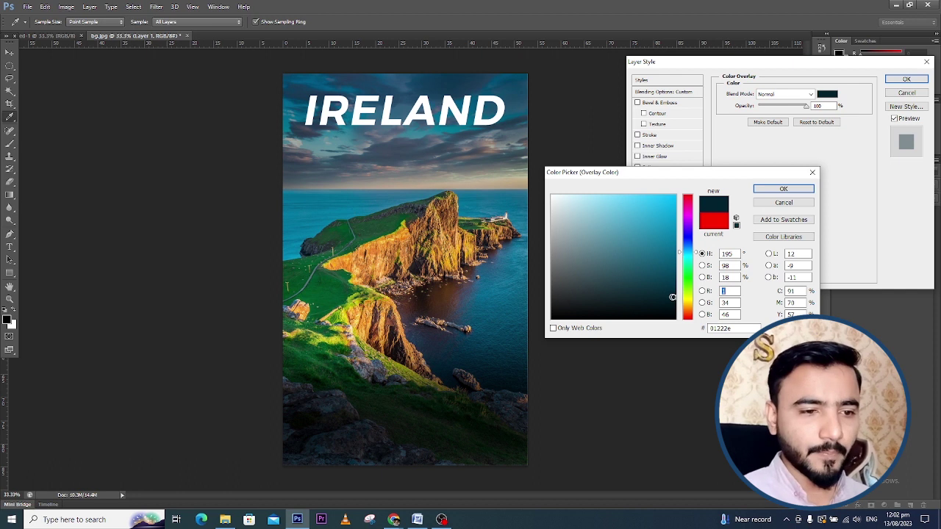
{"action": "left_click", "coordinate": [674, 302]}
{"action": "left_click", "coordinate": [674, 306]}
{"action": "left_click", "coordinate": [674, 308]}
{"action": "left_click", "coordinate": [783, 189]}
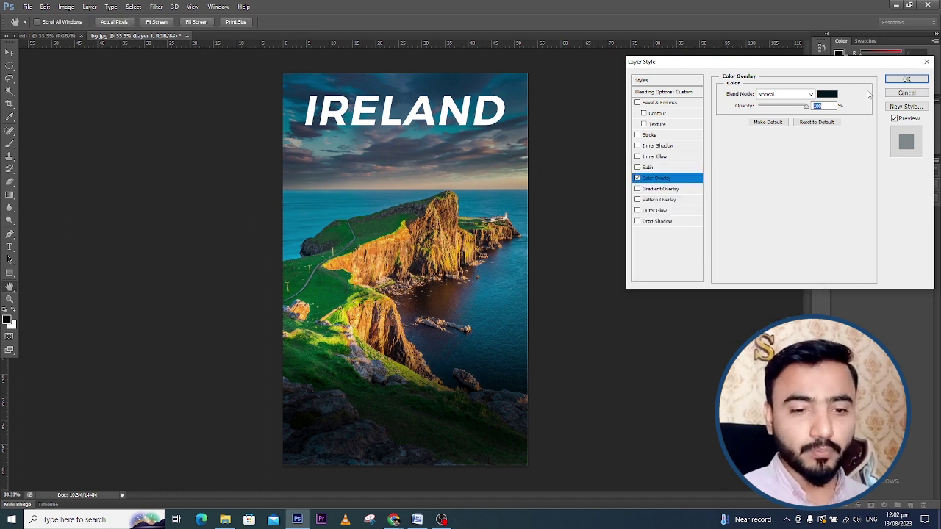
{"action": "left_click", "coordinate": [899, 81]}
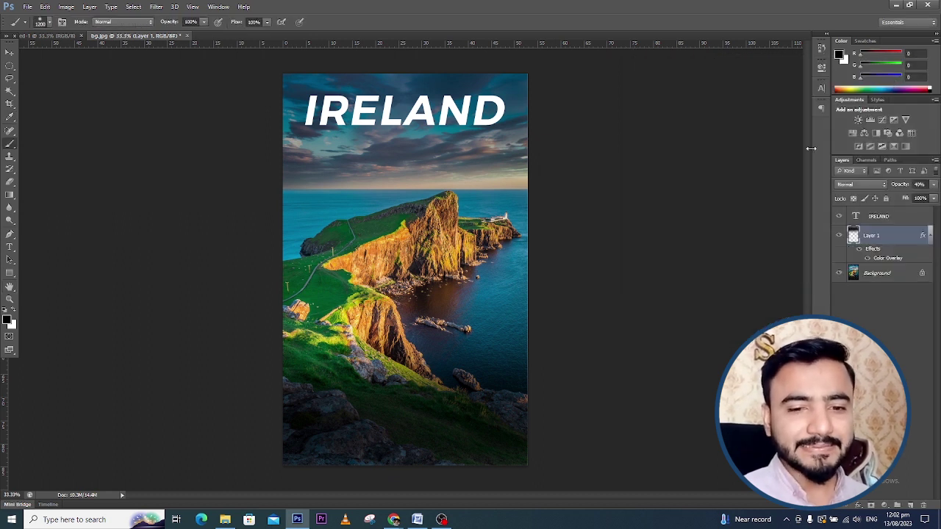
Compare the cover with and without the painted shading layer behind the title.
{"action": "left_click", "coordinate": [839, 235]}
{"action": "left_click", "coordinate": [839, 235]}
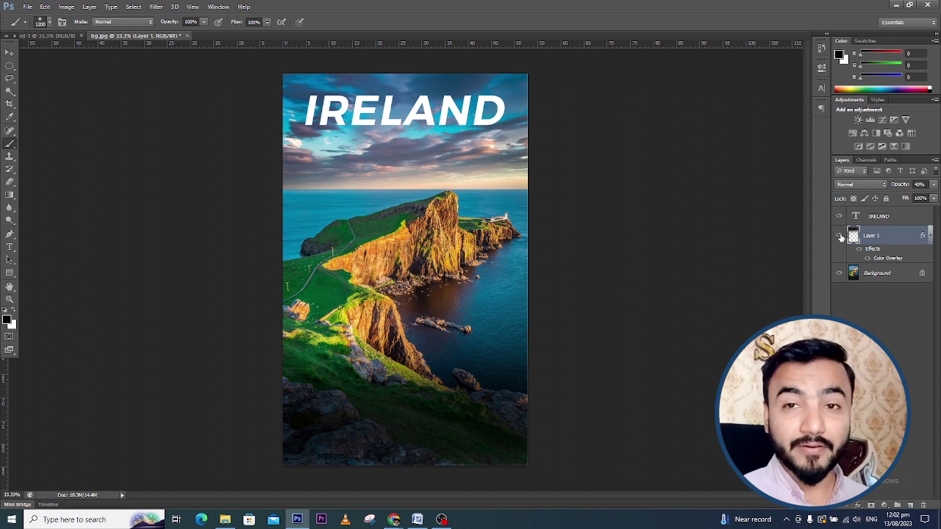
{"action": "left_click", "coordinate": [839, 235]}
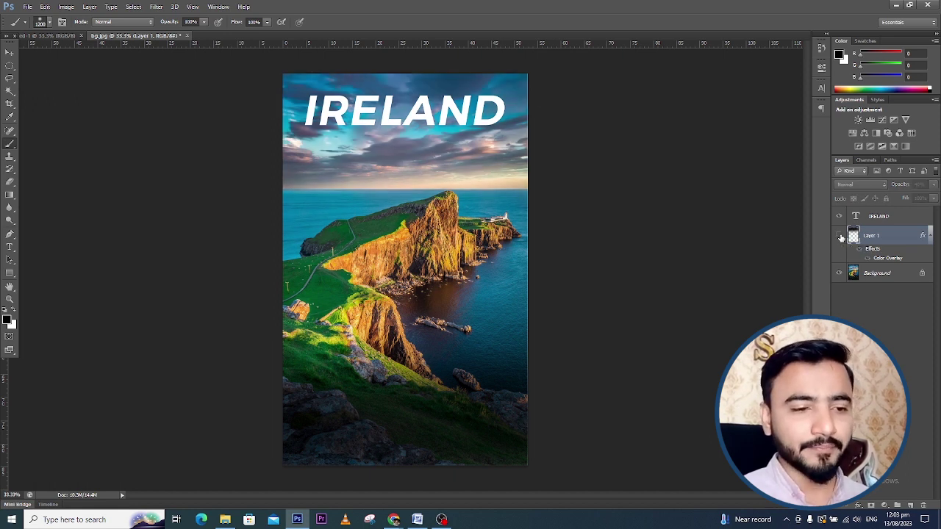
{"action": "left_click", "coordinate": [839, 236]}
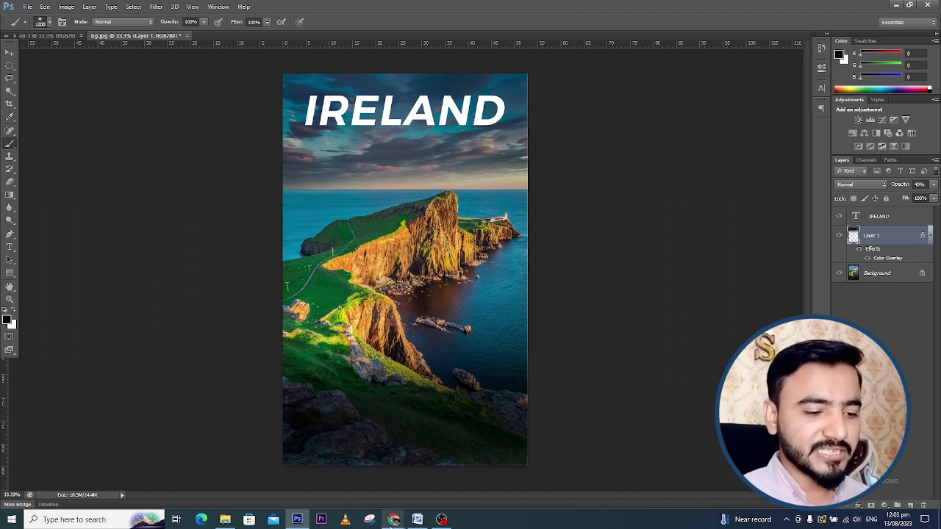
Copy the full subtitle text, without its label, from the Word brief and return to Photoshop.
{"action": "left_click", "coordinate": [418, 520]}
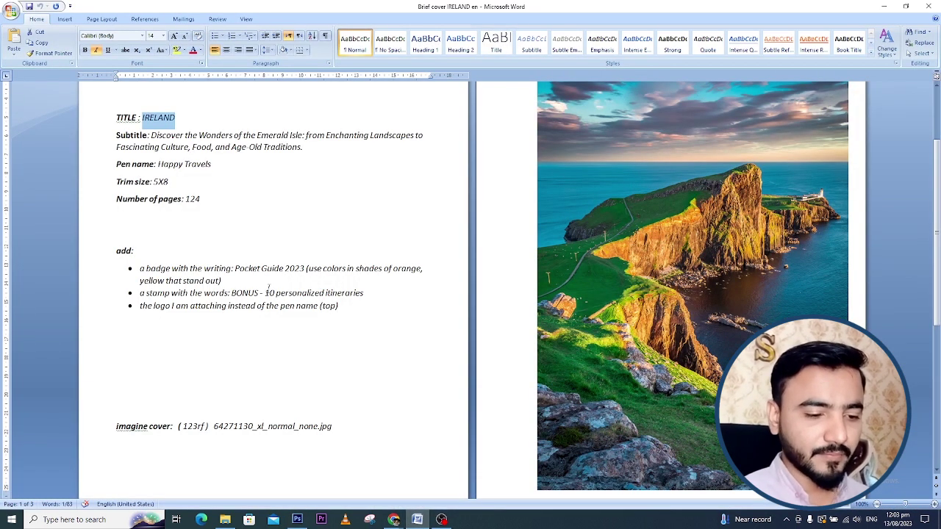
{"action": "left_click_drag", "start_coordinate": [151, 135], "coordinate": [302, 148]}
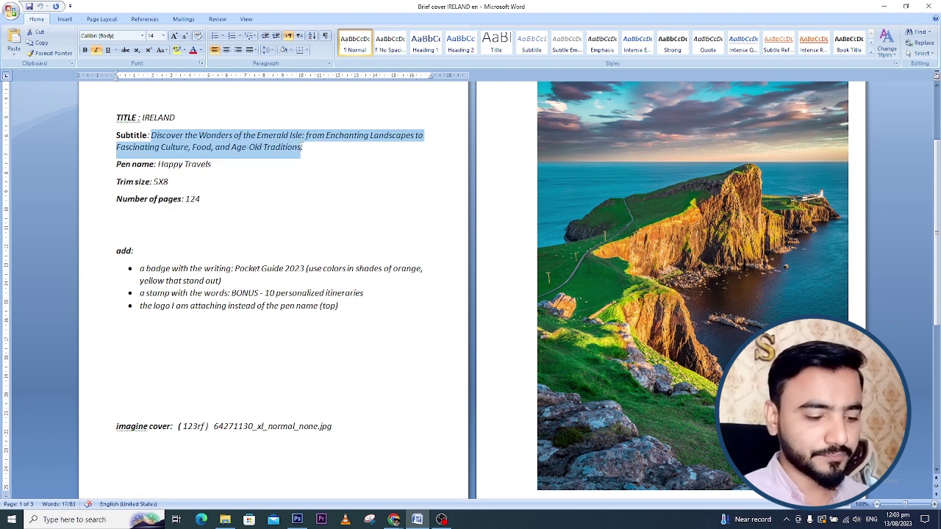
{"action": "left_click", "coordinate": [297, 520]}
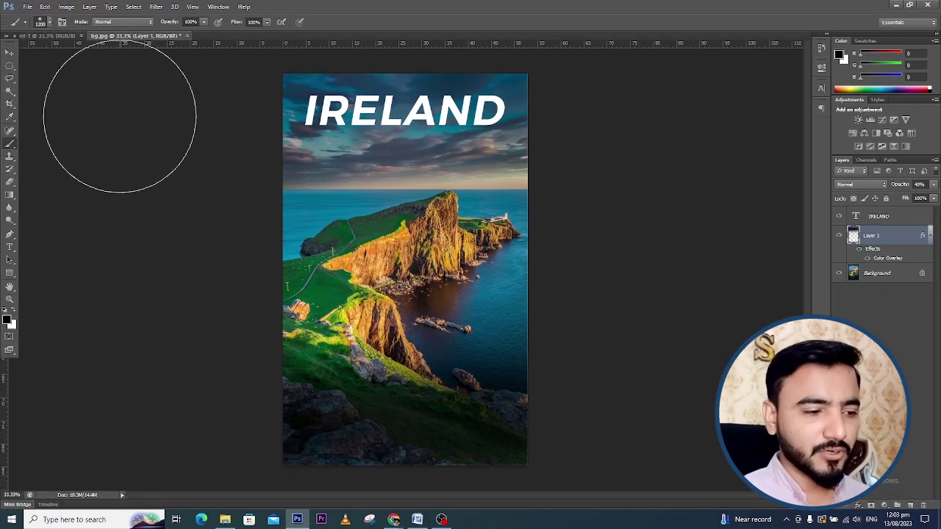
Duplicate the IRELAND title layer and move the copy straight down so it sits just below the original title.
{"action": "left_click", "coordinate": [10, 52]}
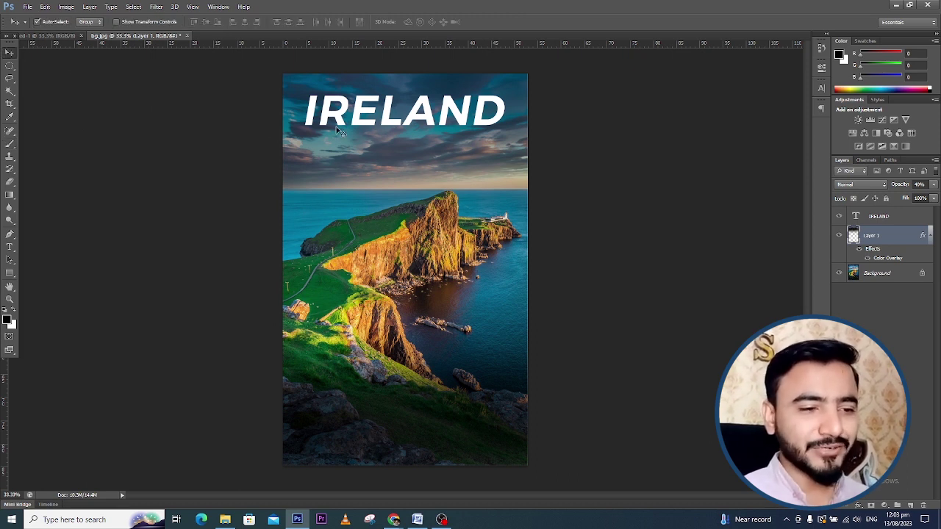
{"action": "left_click", "coordinate": [358, 126]}
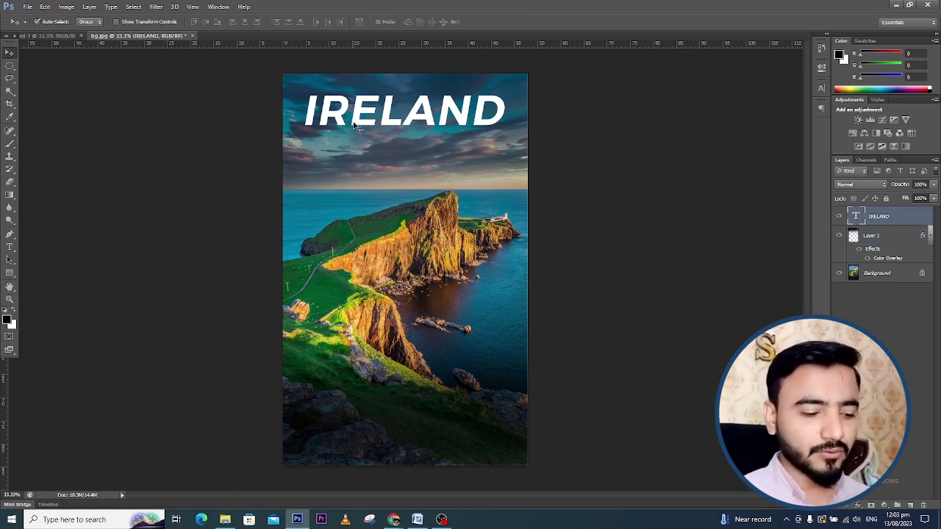
{"action": "key", "text": "ctrl+j"}
{"action": "key", "text": "shift+Down"}
{"action": "key", "text": "shift+Down"}
{"action": "key", "text": "shift+Down"}
{"action": "key", "text": "shift+Down"}
{"action": "key", "text": "shift+Down"}
{"action": "key", "text": "shift+Down"}
{"action": "key", "text": "shift+Down"}
{"action": "key", "text": "shift+Down"}
{"action": "key", "text": "shift+Down"}
{"action": "key", "text": "shift+Down"}
{"action": "key", "text": "shift+Down"}
{"action": "key", "text": "shift+Down"}
{"action": "key", "text": "shift+Down"}
{"action": "key", "text": "shift+Down"}
{"action": "key", "text": "shift+Down"}
{"action": "key", "text": "shift+Down"}
{"action": "key", "text": "shift+Down"}
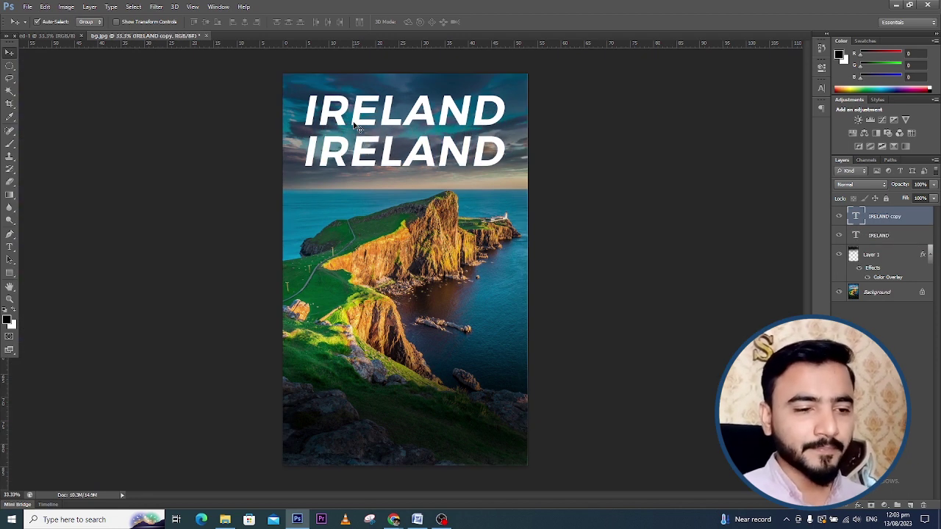
Replace the text of the duplicated title with the copied subtitle "Discover the Wonders of the Emerald Isle: from Enchanting Landscapes…".
{"action": "left_click", "coordinate": [11, 248]}
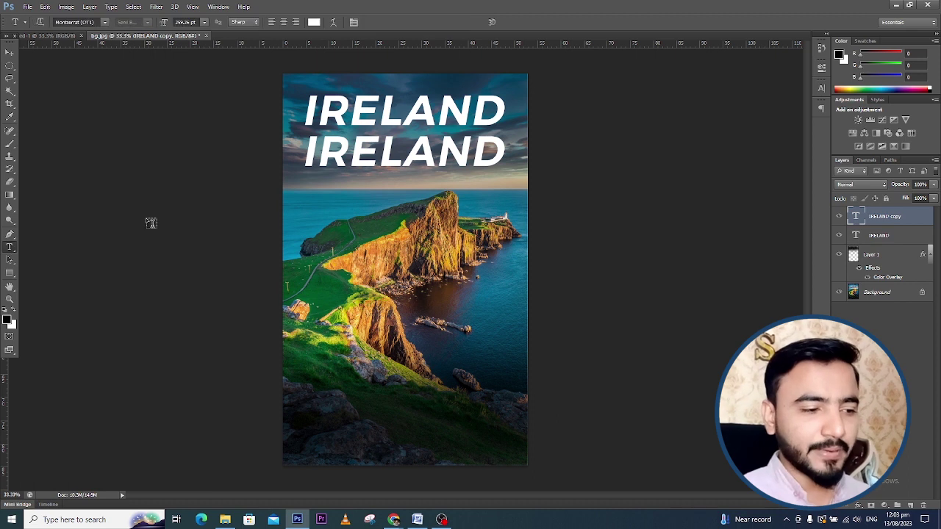
{"action": "double_click", "coordinate": [358, 160]}
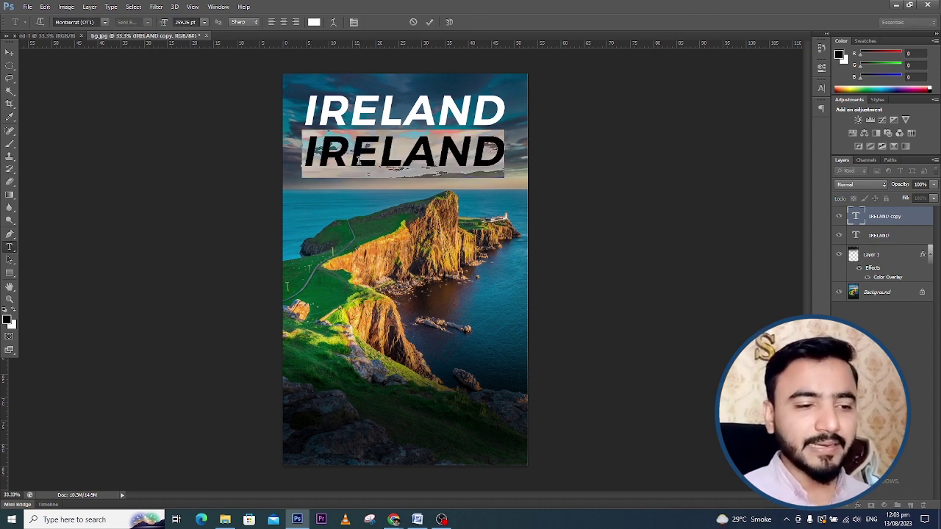
{"action": "key", "text": "ctrl+v"}
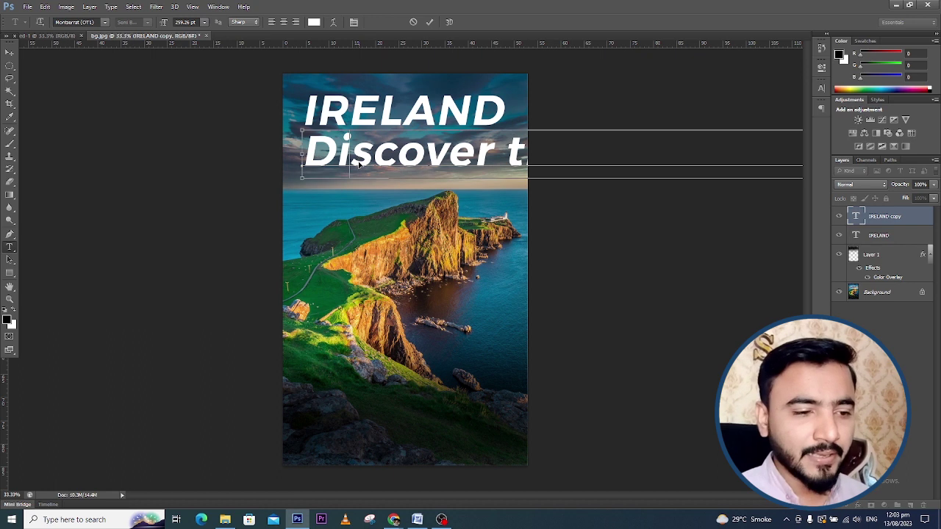
Try Century Gothic on the whole subtitle, and settle on Myriad Pro as its font.
{"action": "key", "text": "ctrl+a"}
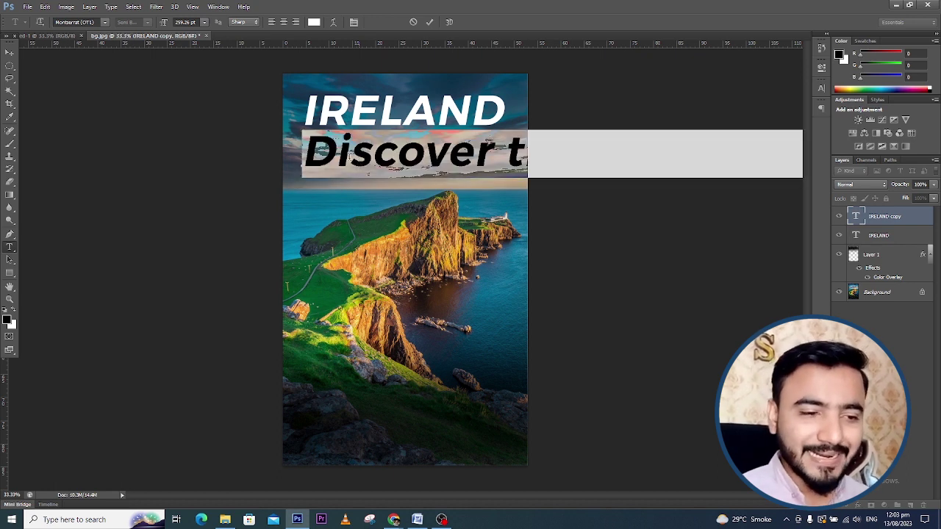
{"action": "left_click", "coordinate": [93, 22]}
{"action": "left_click", "coordinate": [94, 22]}
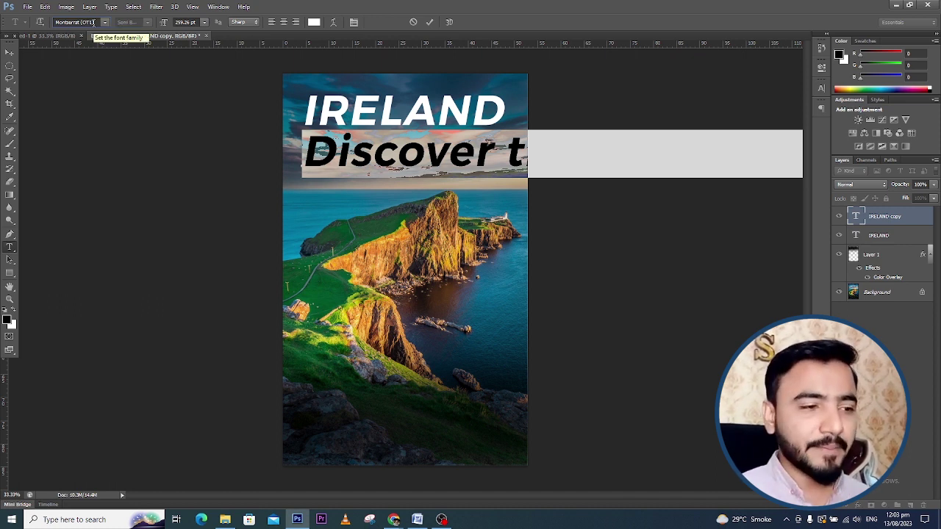
{"action": "left_click", "coordinate": [93, 22]}
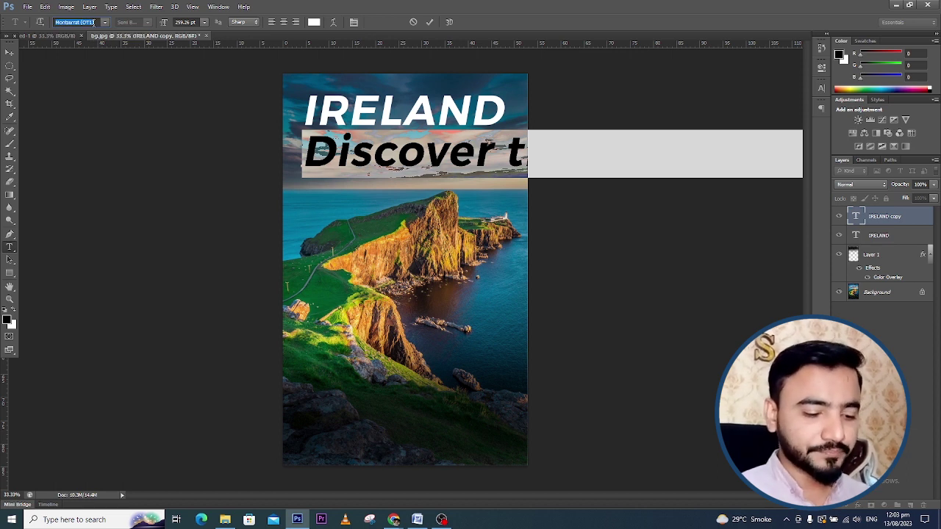
{"action": "type", "text": "Century"}
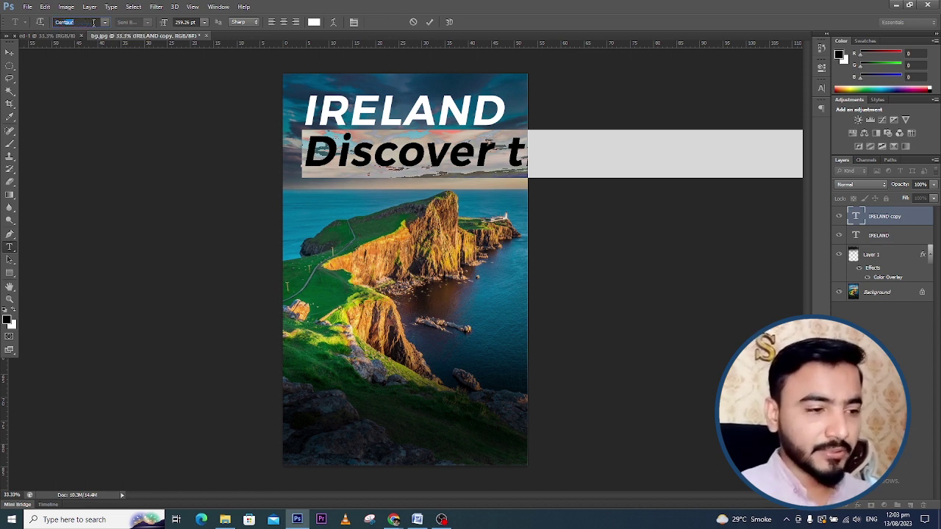
{"action": "type", "text": " Gothic"}
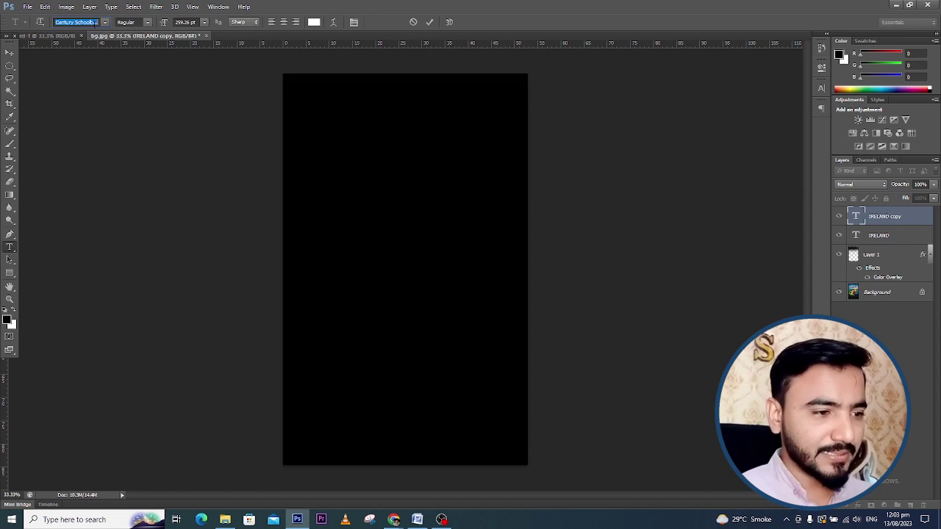
{"action": "key", "text": "Up"}
{"action": "key", "text": "Down"}
{"action": "type", "text": "My"}
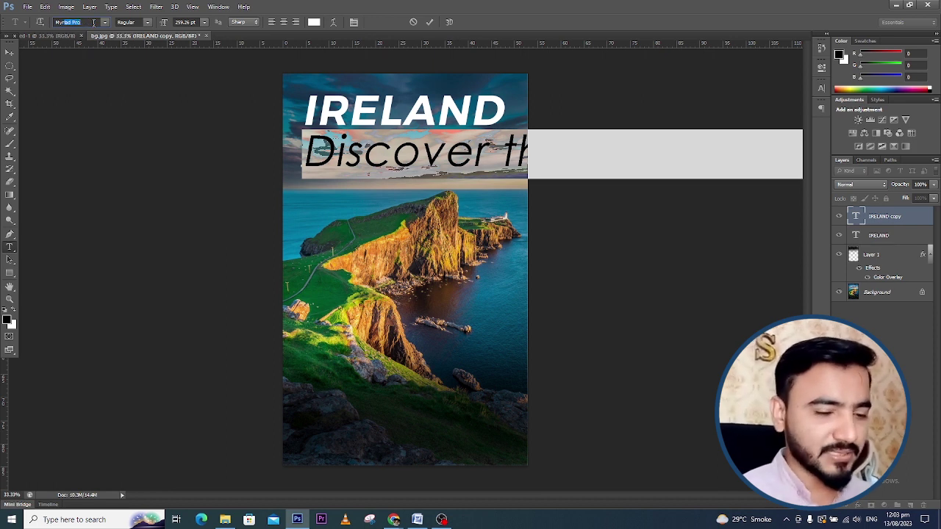
{"action": "key", "text": "Return"}
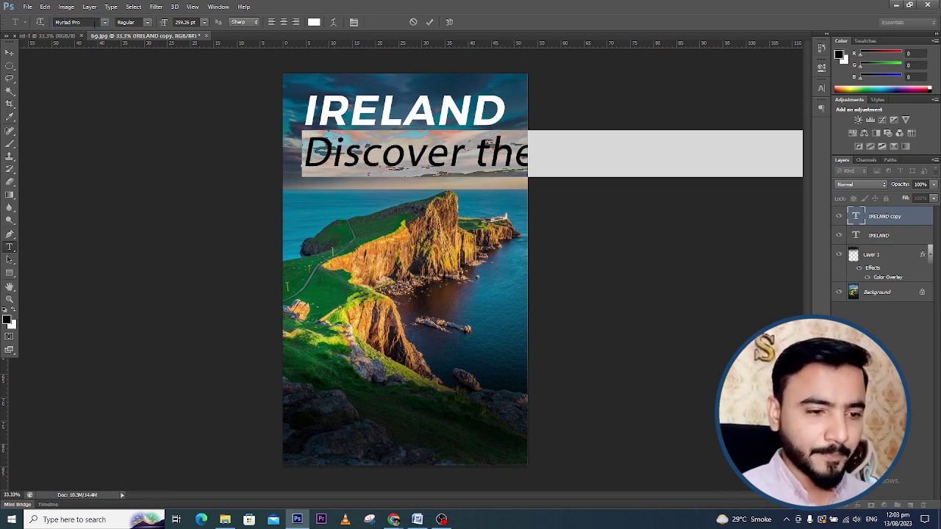
{"action": "left_click", "coordinate": [10, 51]}
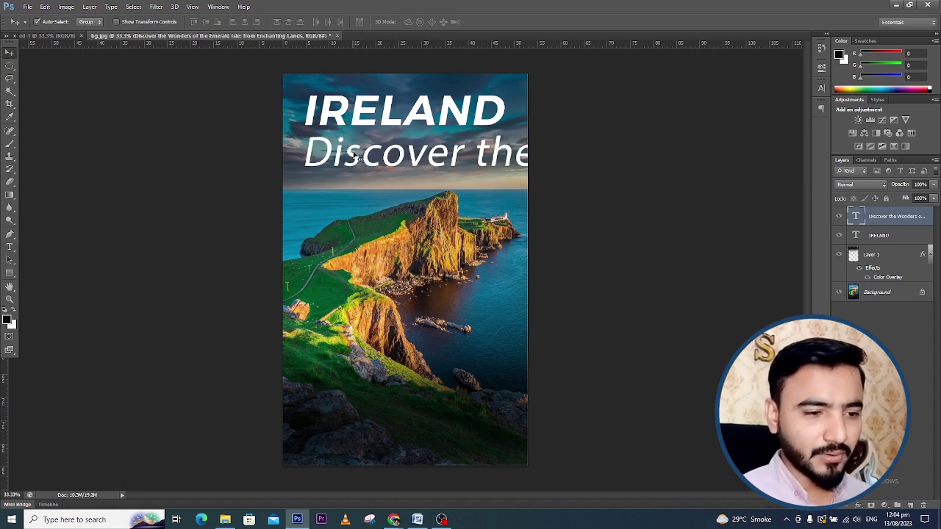
Reduce the whole subtitle's font size, trying 24 pt and settling on 36 pt.
{"action": "left_click", "coordinate": [9, 246]}
{"action": "left_click", "coordinate": [361, 167]}
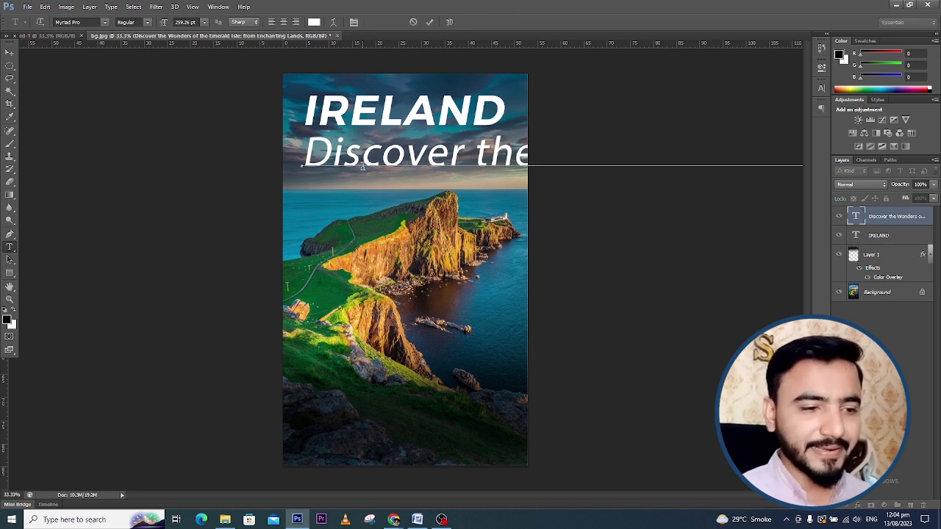
{"action": "key", "text": "ctrl+a"}
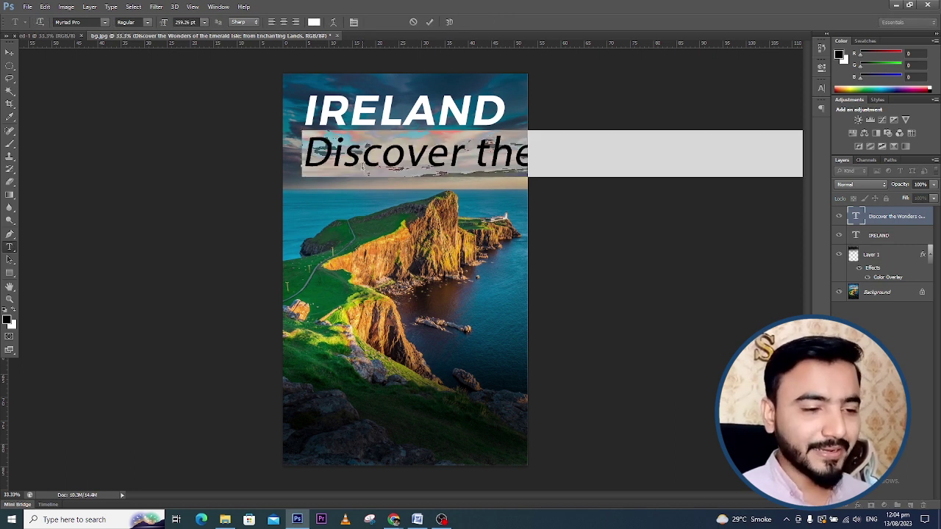
{"action": "left_click", "coordinate": [203, 22]}
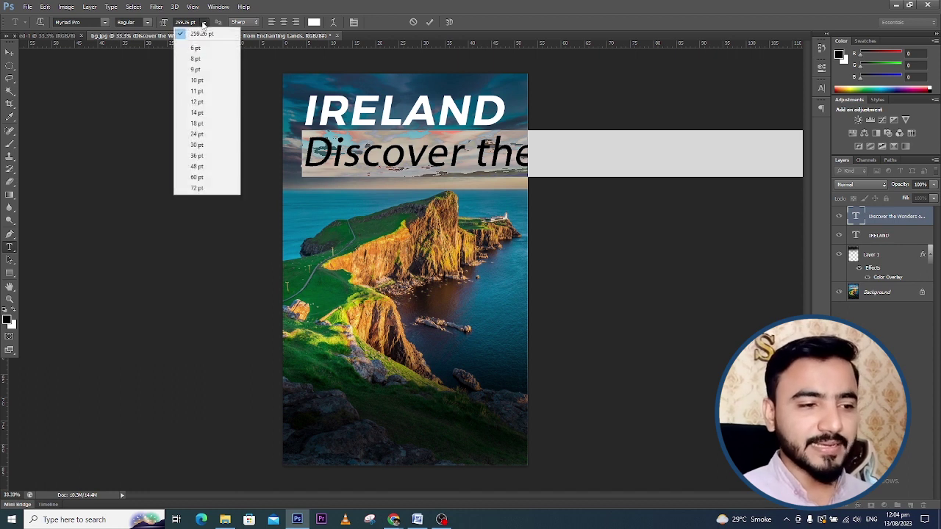
{"action": "left_click", "coordinate": [208, 134]}
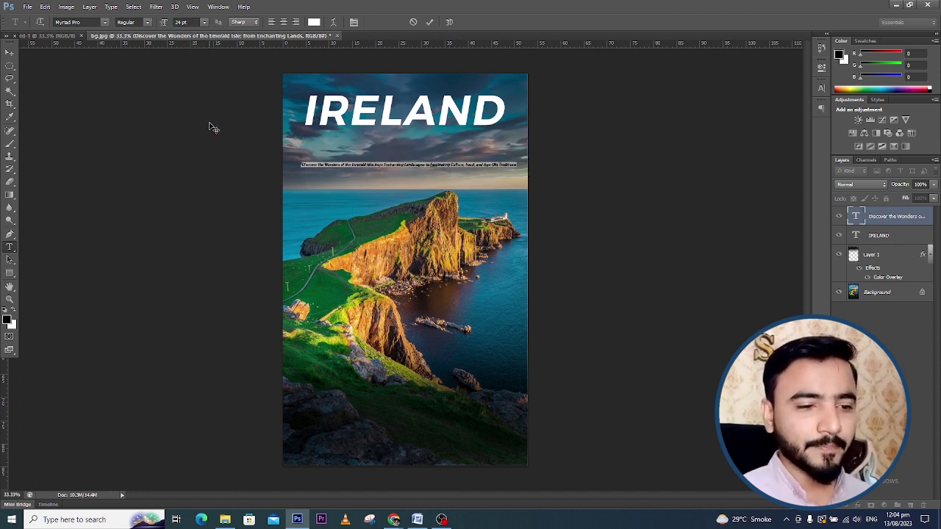
{"action": "left_click", "coordinate": [203, 24]}
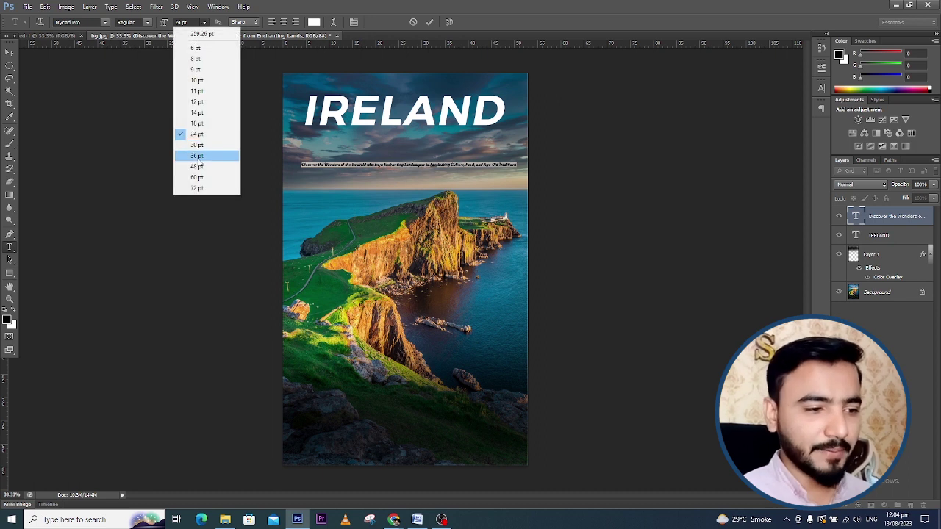
{"action": "left_click", "coordinate": [198, 156]}
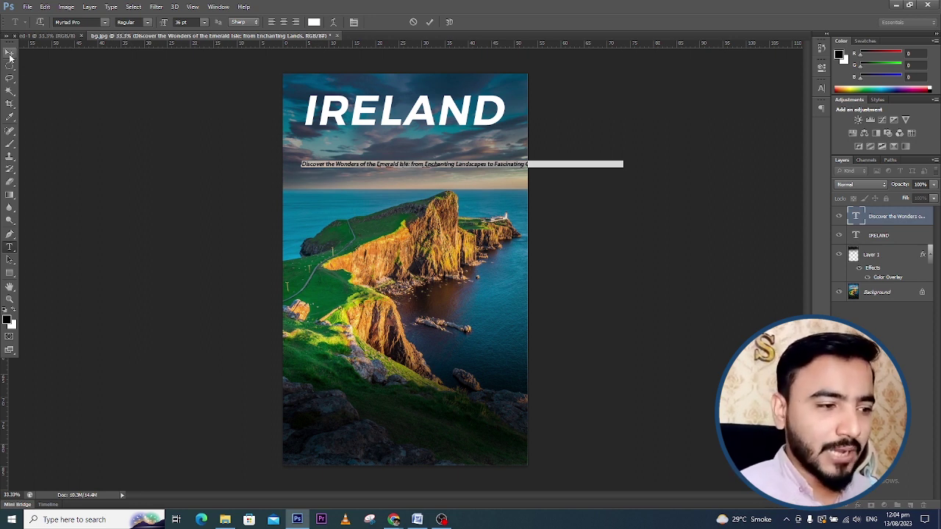
{"action": "left_click", "coordinate": [9, 54]}
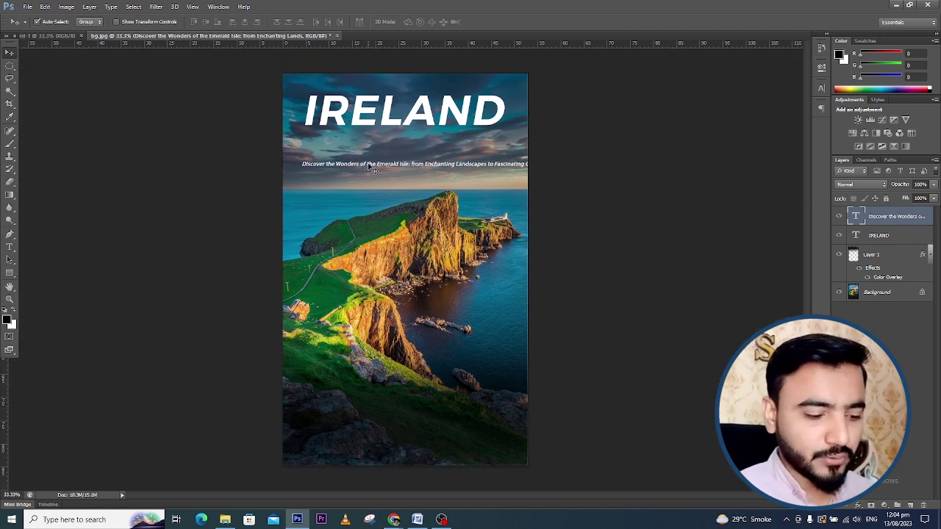
Scale the subtitle up to about 169% and align its start with the IRELAND title's left edge, directly underneath.
{"action": "key", "text": "ctrl+t"}
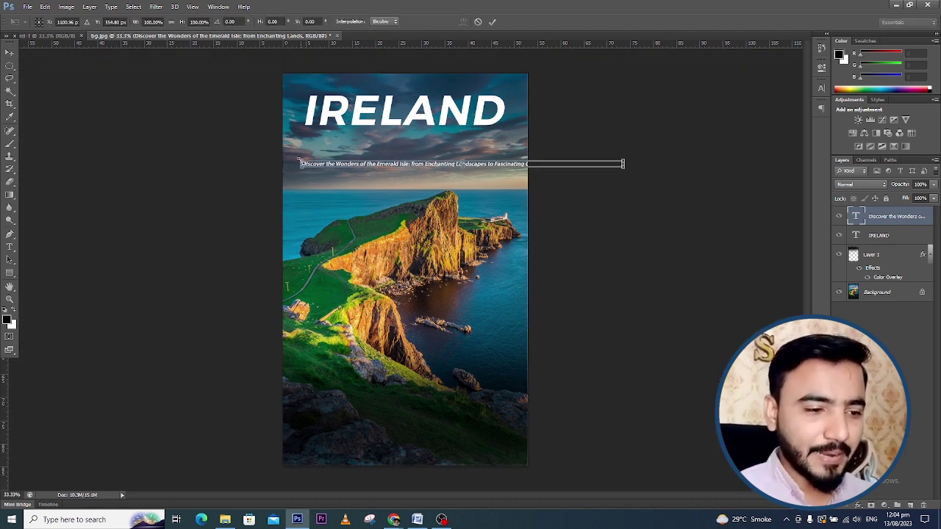
{"action": "left_click_drag", "start_coordinate": [300, 160], "coordinate": [191, 99]}
{"action": "left_click", "coordinate": [11, 53]}
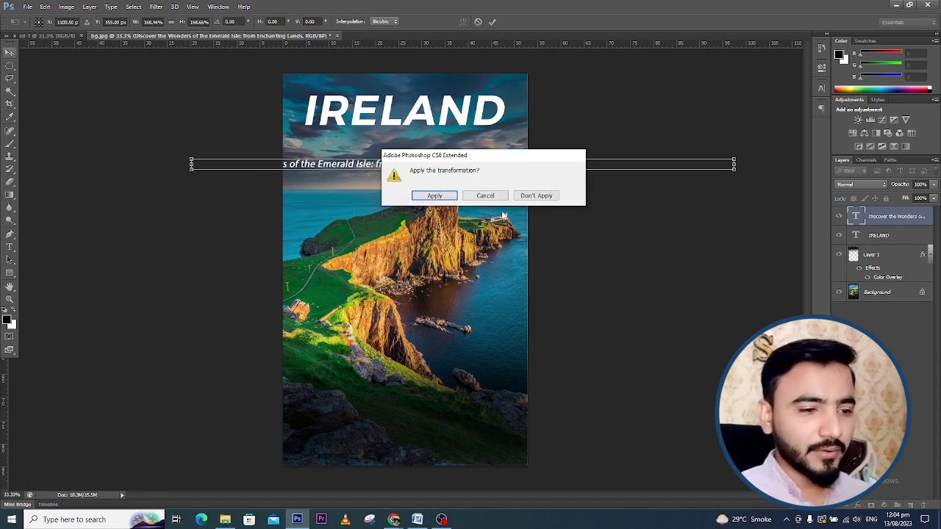
{"action": "left_click", "coordinate": [433, 194]}
{"action": "left_click_drag", "start_coordinate": [384, 168], "coordinate": [496, 146]}
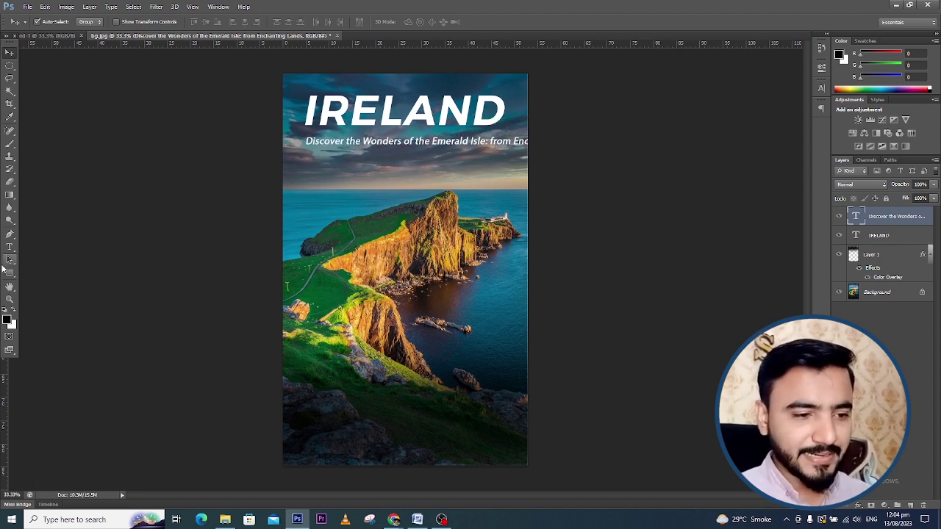
Break the subtitle into three lines, after "Emerald Isle:" and after "Fascinating".
{"action": "left_click", "coordinate": [10, 248]}
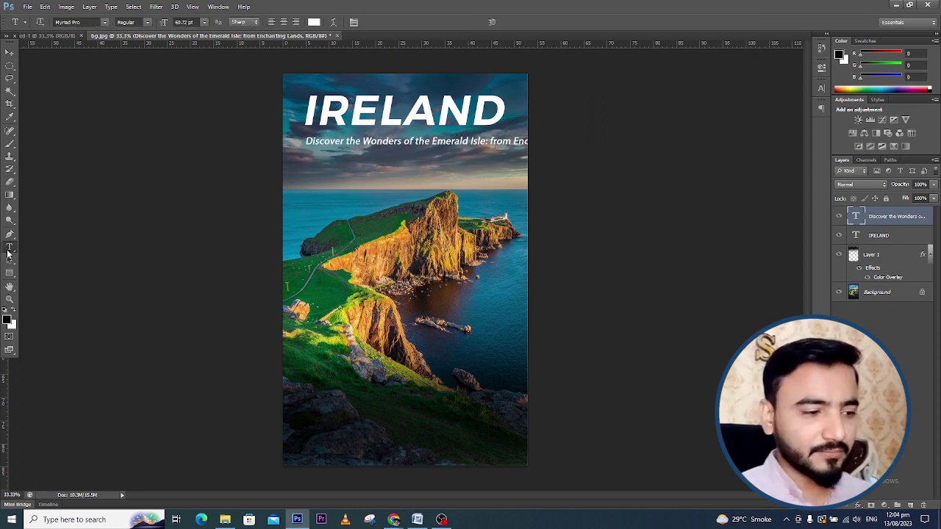
{"action": "left_click", "coordinate": [491, 141]}
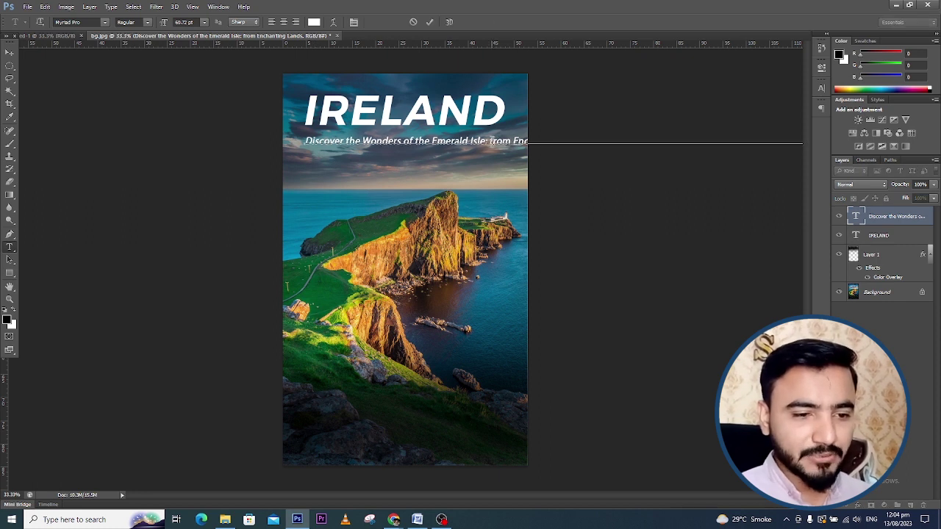
{"action": "key", "text": "Return"}
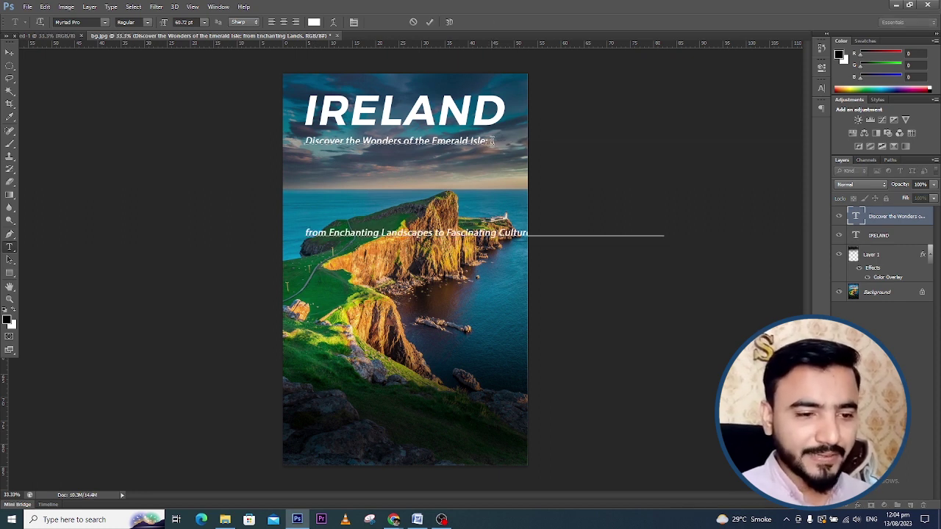
{"action": "left_click", "coordinate": [498, 232]}
{"action": "key", "text": "Return"}
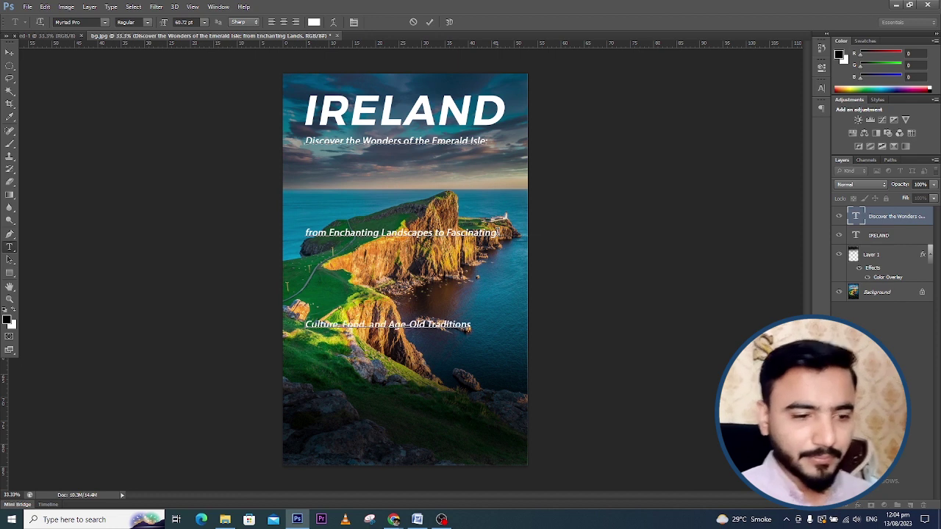
Reduce the leading of the whole subtitle so its three lines sit close together under the title.
{"action": "key", "text": "ctrl+a"}
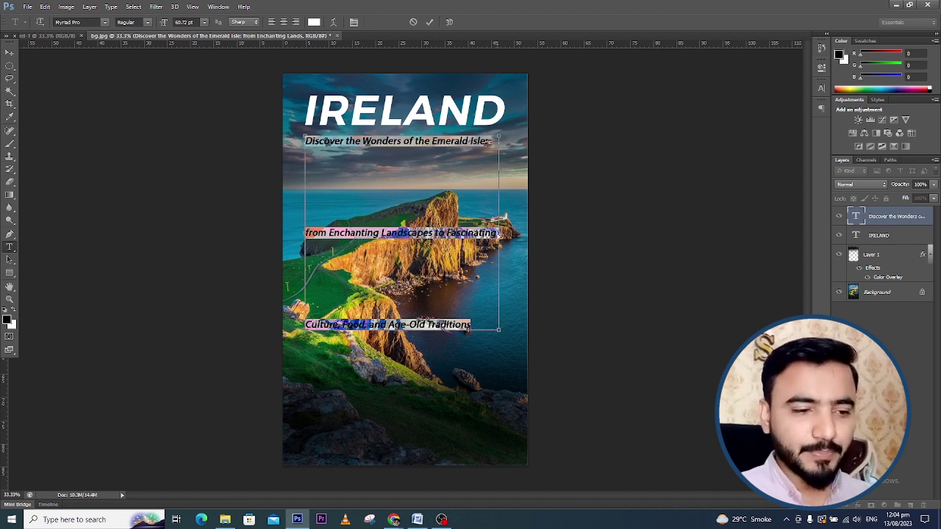
{"action": "left_click", "coordinate": [818, 91]}
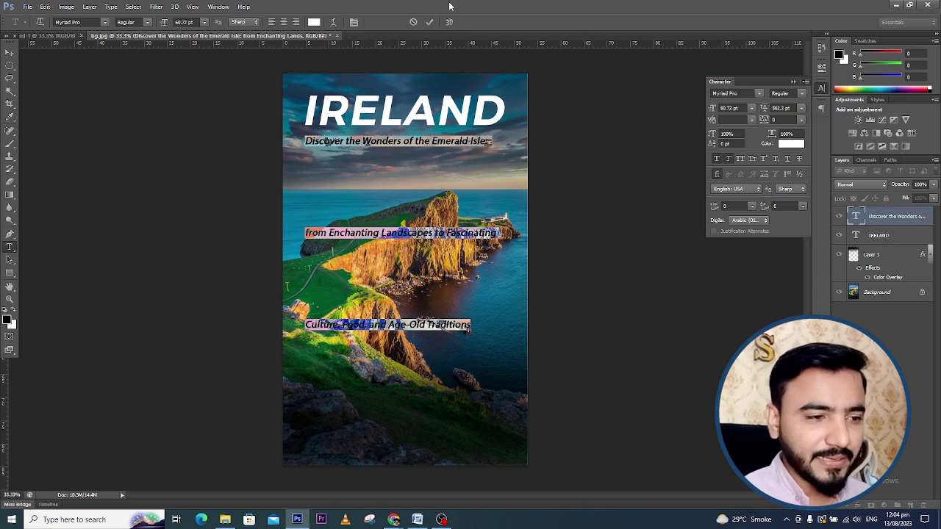
{"action": "left_click", "coordinate": [218, 7]}
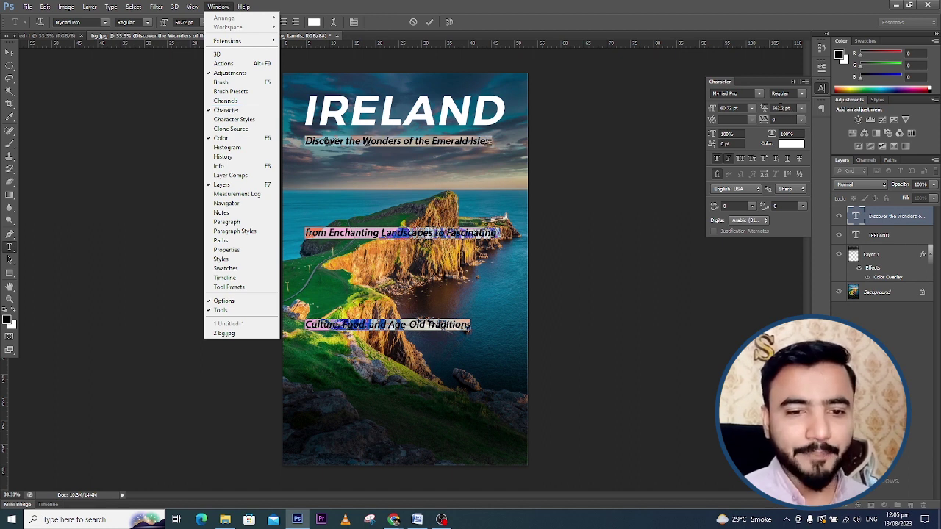
{"action": "left_click", "coordinate": [789, 107]}
{"action": "left_click_drag", "start_coordinate": [765, 108], "coordinate": [527, 156]}
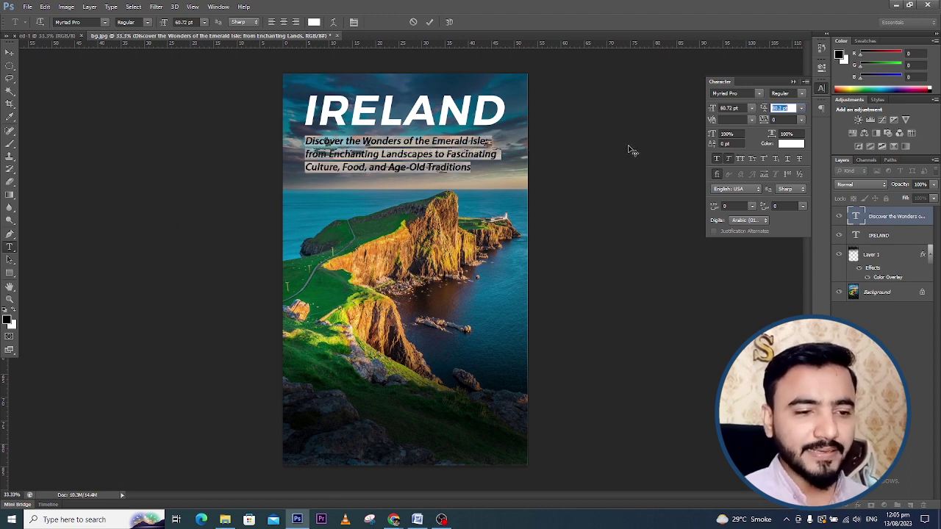
Center-align the three-line subtitle and move it so it sits centered directly beneath the IRELAND title.
{"action": "left_click", "coordinate": [792, 82]}
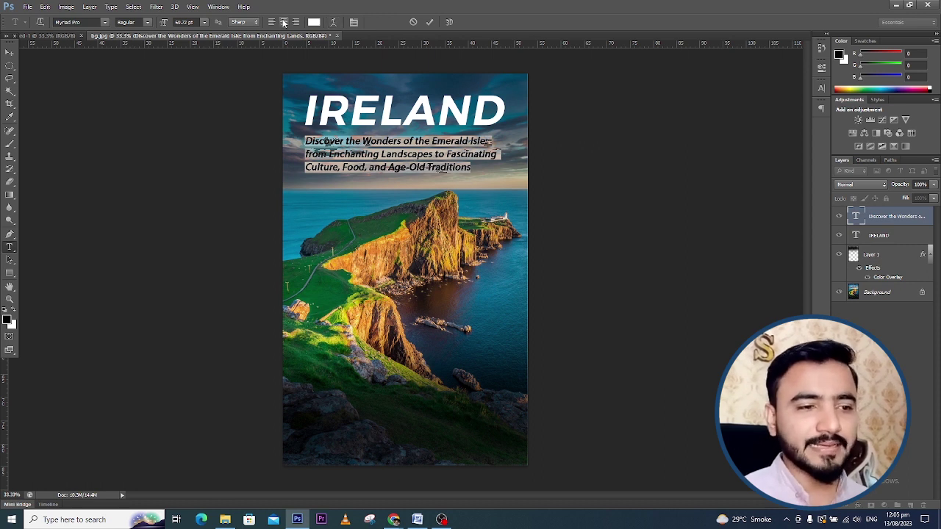
{"action": "left_click", "coordinate": [284, 22]}
{"action": "left_click", "coordinate": [10, 53]}
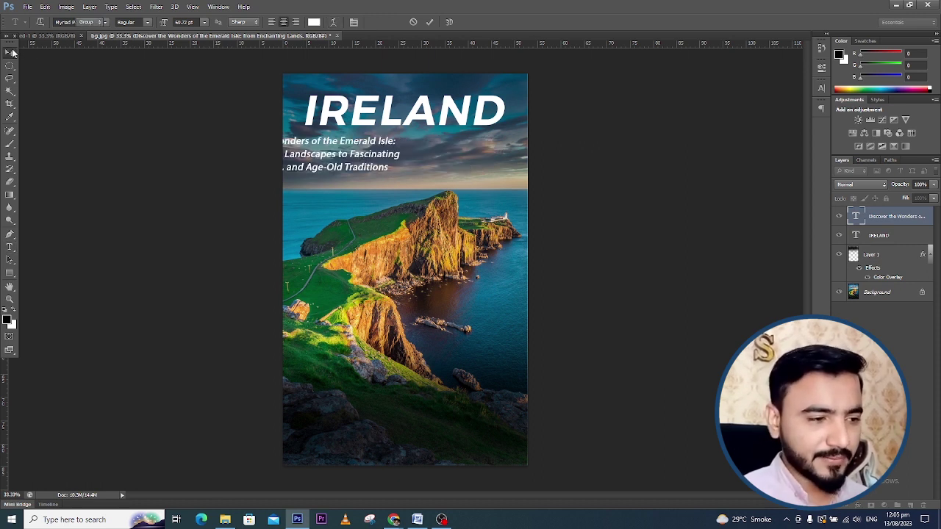
{"action": "left_click_drag", "start_coordinate": [356, 140], "coordinate": [452, 137]}
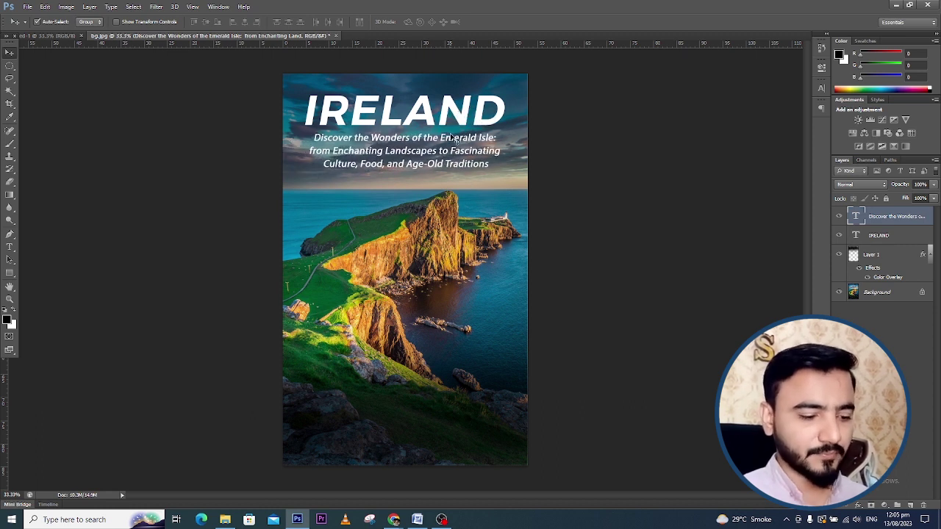
Scale the subtitle up slightly so it spans about the width of the IRELAND title.
{"action": "key", "text": "ctrl+t"}
{"action": "left_click_drag", "start_coordinate": [501, 171], "coordinate": [512, 177]}
{"action": "key", "text": "Return"}
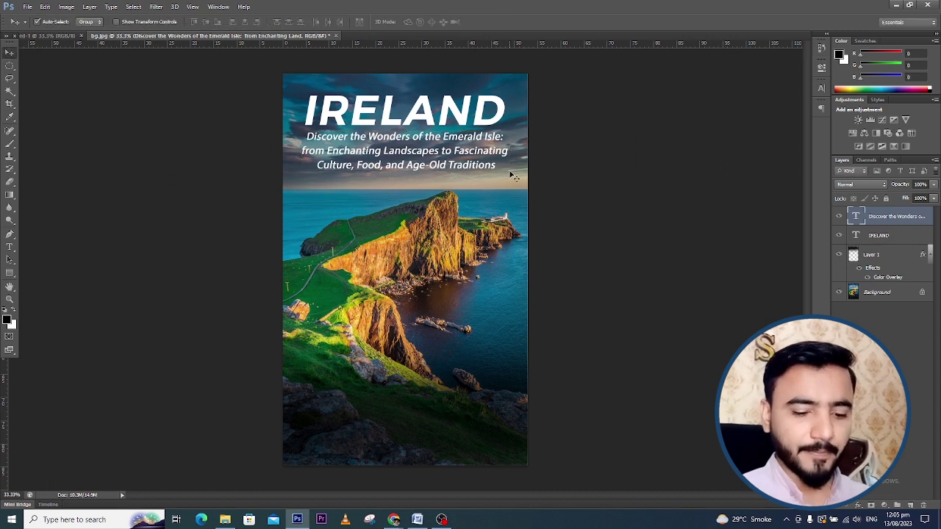
Nudge the subtitle down to leave a small gap beneath the IRELAND title.
{"action": "key", "text": "Down"}
{"action": "key", "text": "Down"}
{"action": "key", "text": "Down"}
{"action": "key", "text": "Down"}
{"action": "key", "text": "Down"}
{"action": "key", "text": "Down"}
{"action": "key", "text": "Down"}
{"action": "key", "text": "Down"}
{"action": "key", "text": "Down"}
{"action": "key", "text": "Down"}
{"action": "key", "text": "Down"}
{"action": "key", "text": "Down"}
{"action": "key", "text": "Down"}
{"action": "key", "text": "Down"}
{"action": "key", "text": "Down"}
{"action": "key", "text": "Down"}
{"action": "key", "text": "Down"}
{"action": "key", "text": "Down"}
{"action": "key", "text": "Down"}
{"action": "key", "text": "Down"}
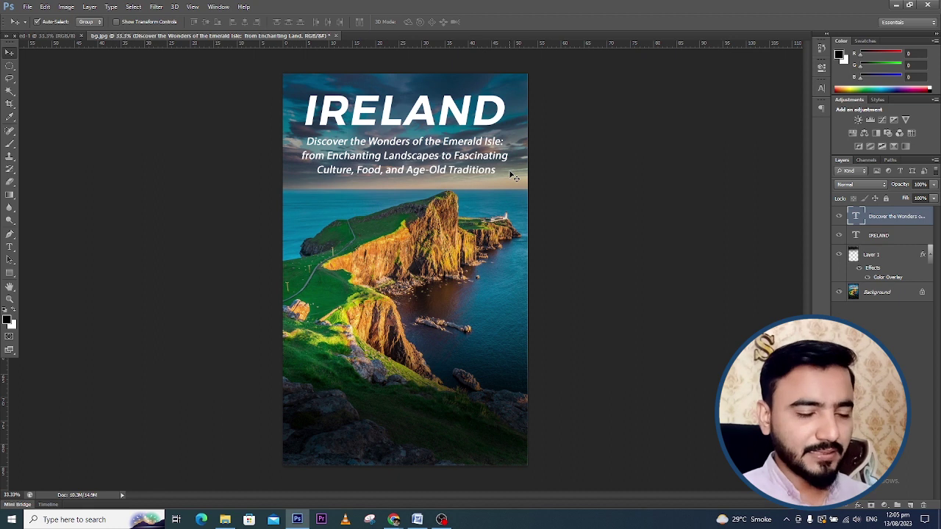
Switch to the Word brief and copy the badge wording "Pocket Guide 2023".
{"action": "key", "text": "alt+Tab"}
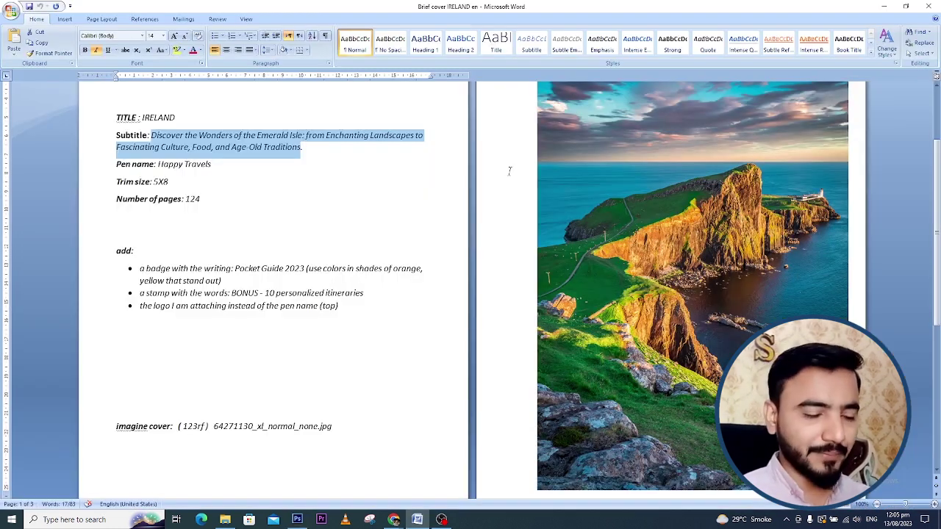
{"action": "left_click_drag", "start_coordinate": [158, 165], "coordinate": [206, 168]}
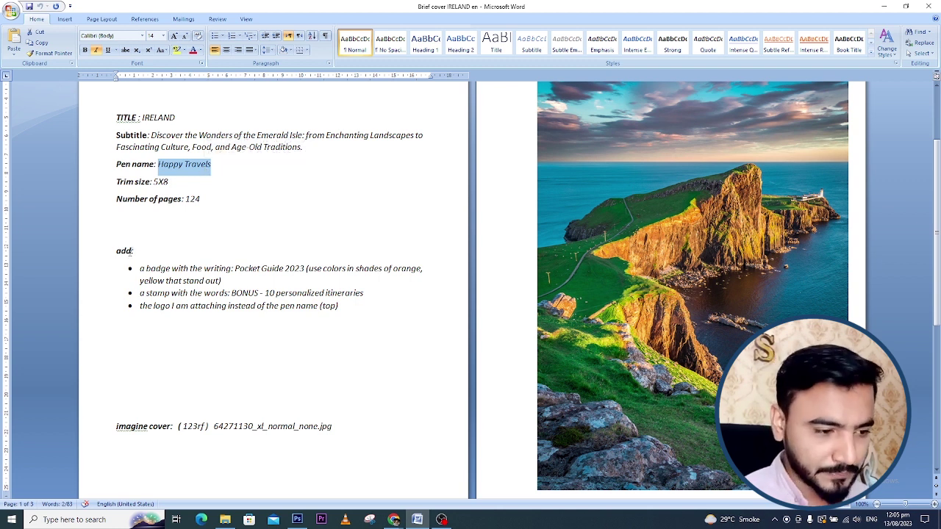
{"action": "left_click", "coordinate": [140, 268]}
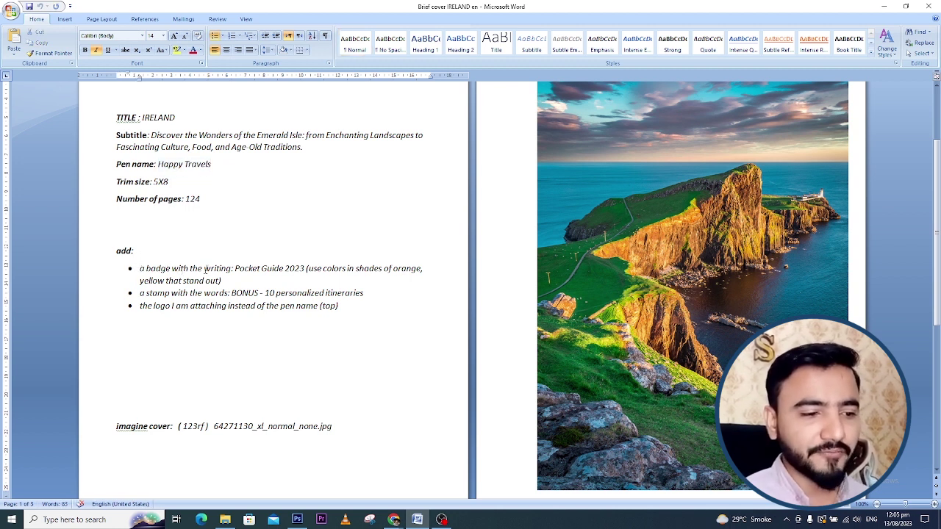
{"action": "left_click_drag", "start_coordinate": [235, 269], "coordinate": [303, 269]}
{"action": "key", "text": "ctrl+c"}
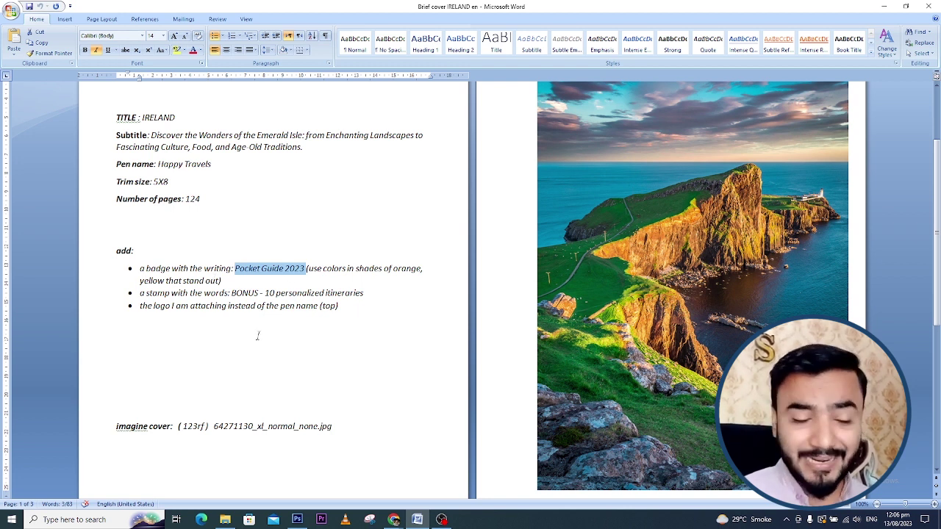
Back in Photoshop, draw a rounded rectangle about 630 by 237 px with a 55 px radius at the cover's left edge, below the subtitle.
{"action": "left_click", "coordinate": [301, 520]}
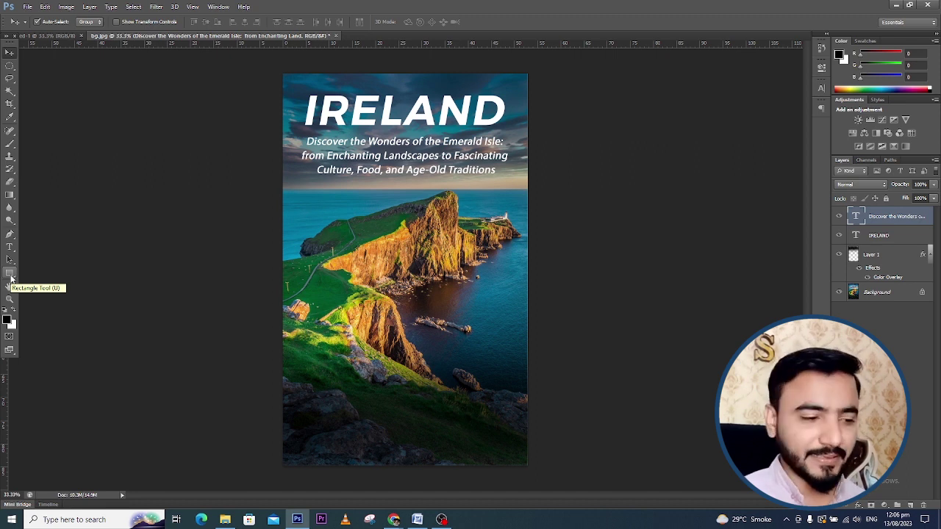
{"action": "left_click", "coordinate": [10, 273]}
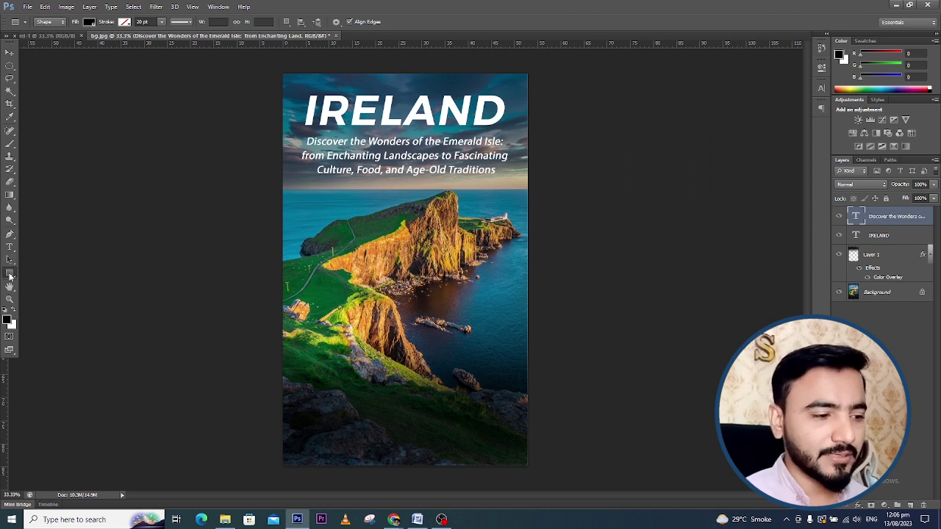
{"action": "left_click", "coordinate": [10, 274]}
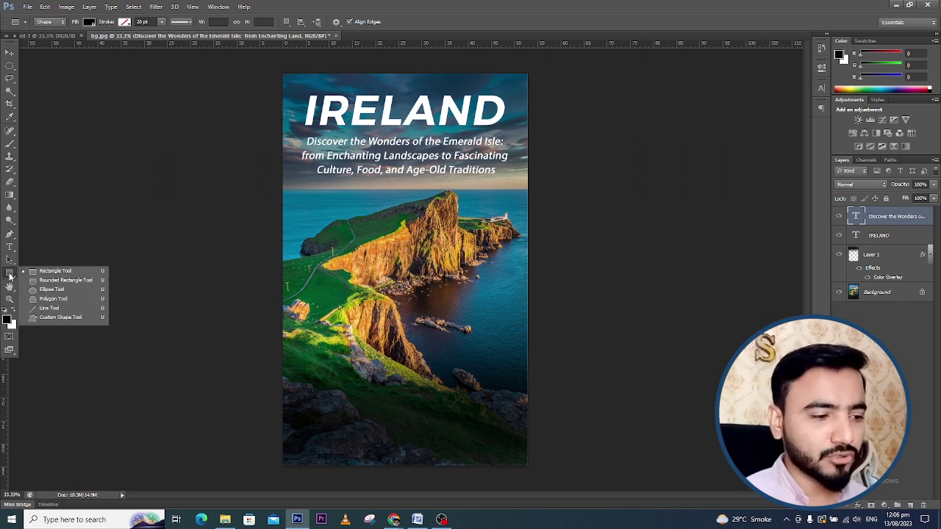
{"action": "left_click", "coordinate": [53, 280]}
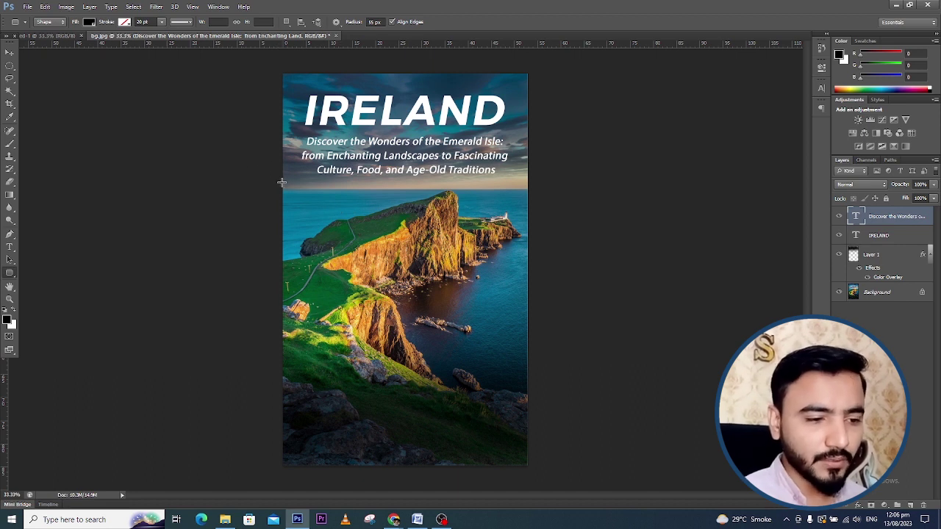
{"action": "left_click_drag", "start_coordinate": [280, 184], "coordinate": [383, 221]}
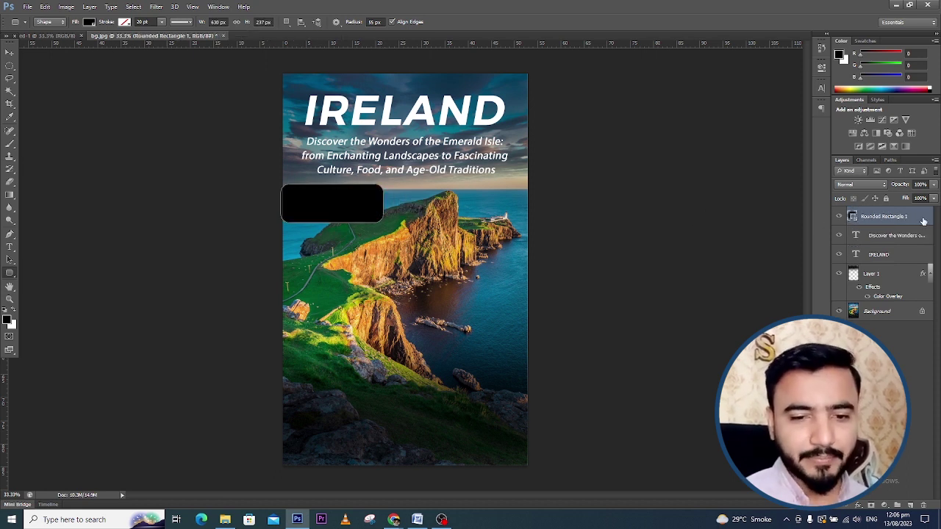
Apply a Color Overlay to the rounded rectangle in golden yellow #fabe33, sampled from the sunlit cliff.
{"action": "double_click", "coordinate": [923, 221]}
{"action": "left_click", "coordinate": [651, 181]}
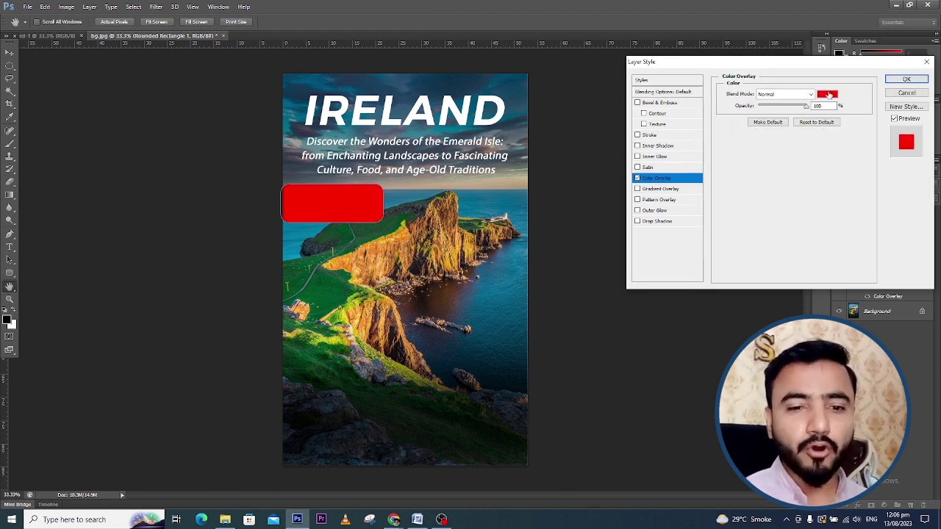
{"action": "left_click", "coordinate": [827, 94]}
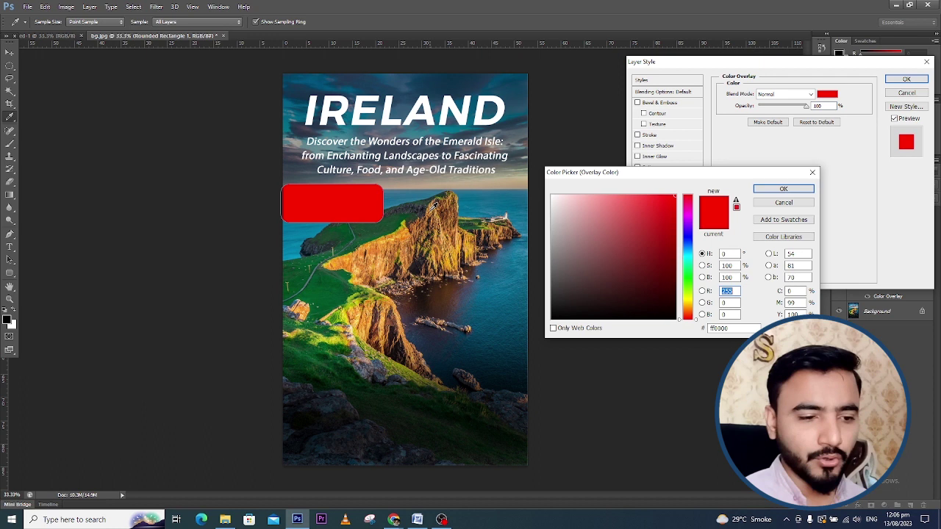
{"action": "left_click", "coordinate": [353, 254]}
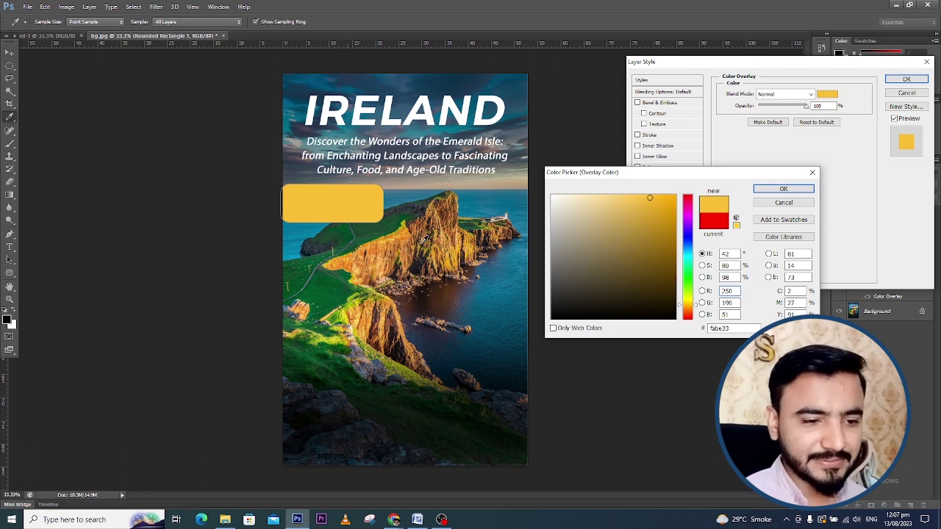
{"action": "left_click", "coordinate": [760, 191]}
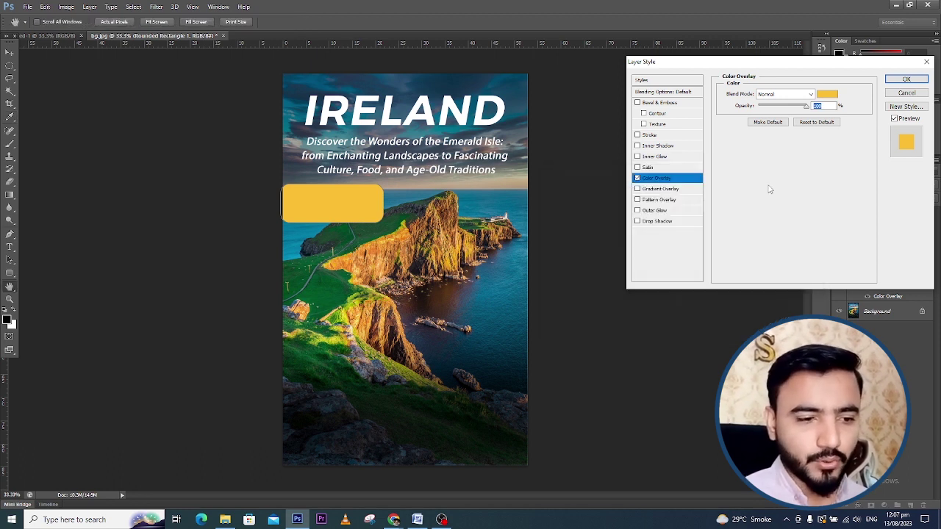
{"action": "left_click", "coordinate": [910, 79]}
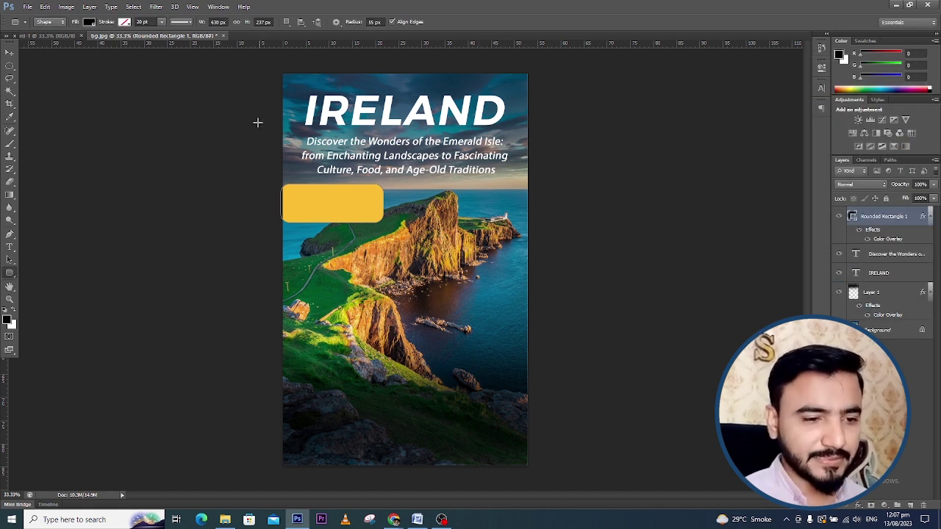
Add the copied text "Pocket Guide 2023" as a new text layer and place it over the yellow badge.
{"action": "left_click", "coordinate": [9, 247]}
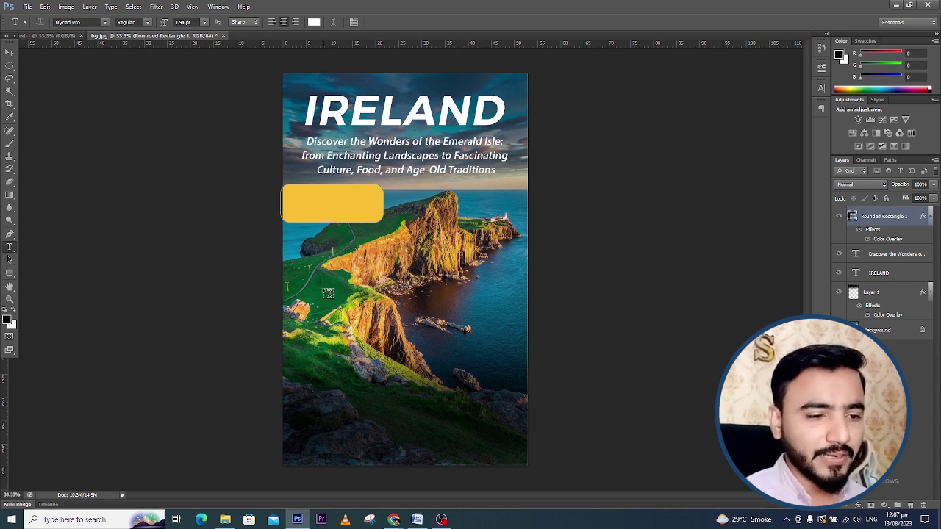
{"action": "left_click", "coordinate": [322, 288]}
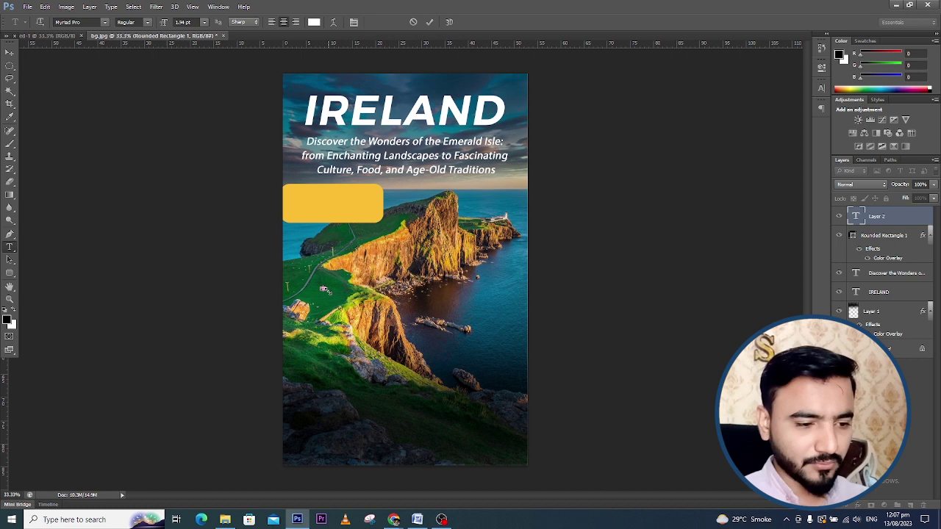
{"action": "key", "text": "ctrl+v"}
{"action": "left_click_drag", "start_coordinate": [346, 294], "coordinate": [374, 324]}
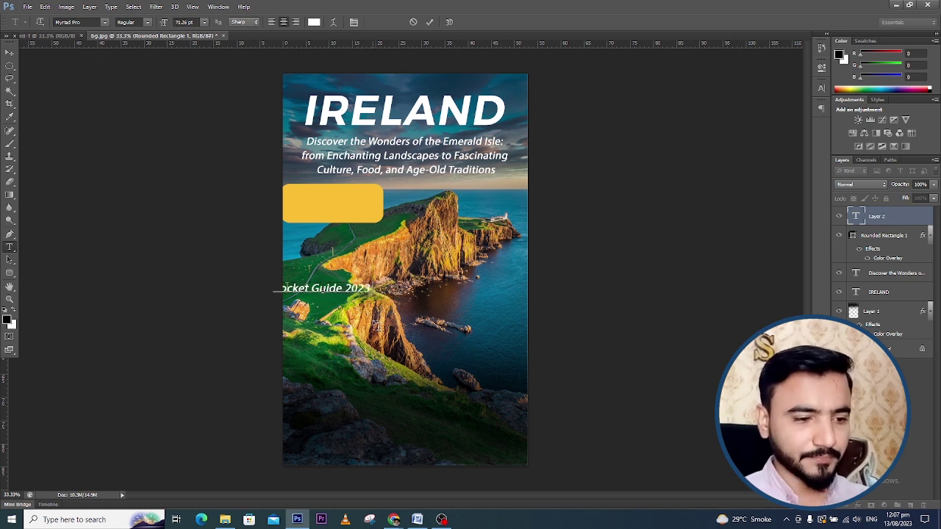
{"action": "left_click", "coordinate": [10, 52]}
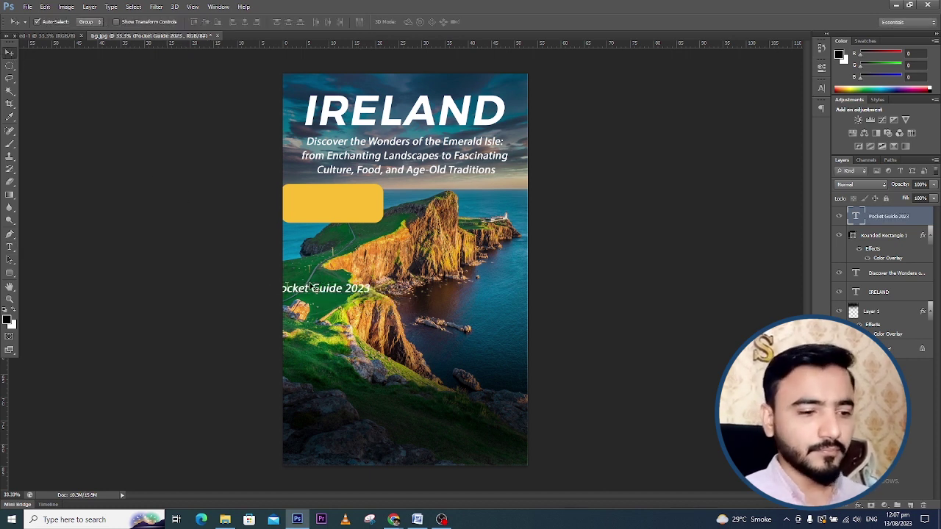
{"action": "left_click_drag", "start_coordinate": [315, 288], "coordinate": [338, 199]}
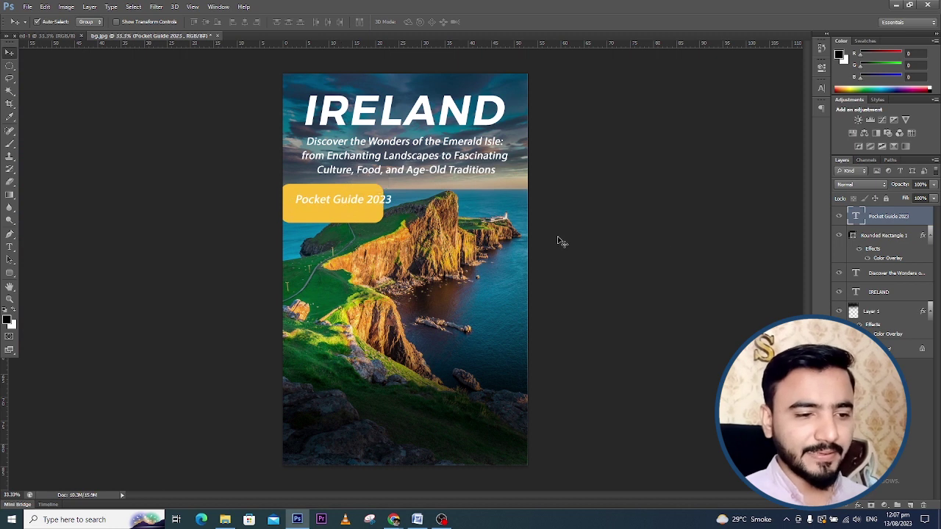
Apply a black (#000000) Color Overlay to the "Pocket Guide 2023" text.
{"action": "double_click", "coordinate": [915, 221]}
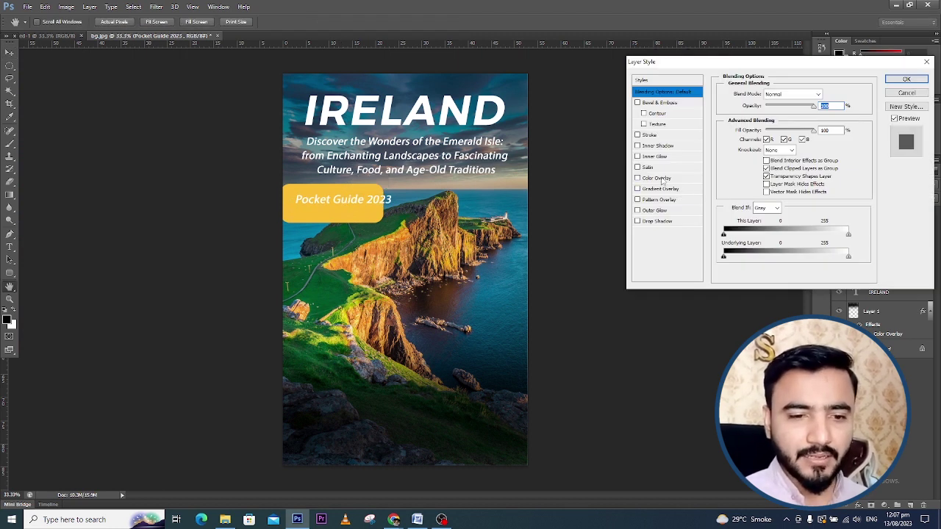
{"action": "left_click", "coordinate": [660, 179]}
{"action": "left_click", "coordinate": [828, 94]}
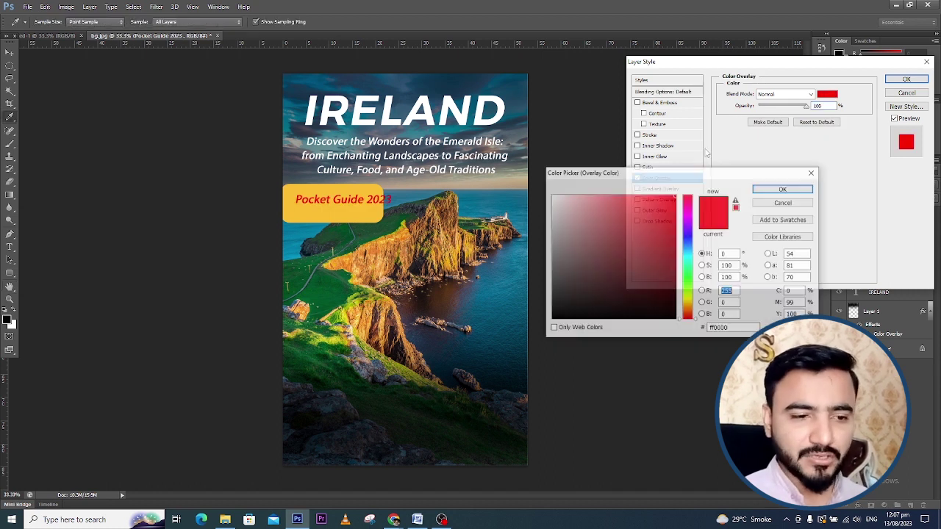
{"action": "left_click", "coordinate": [533, 328]}
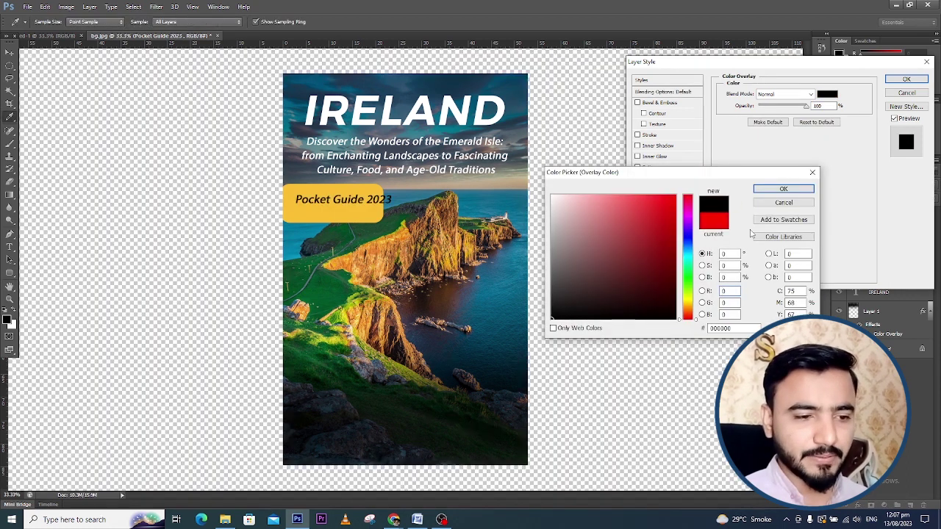
{"action": "left_click", "coordinate": [797, 191]}
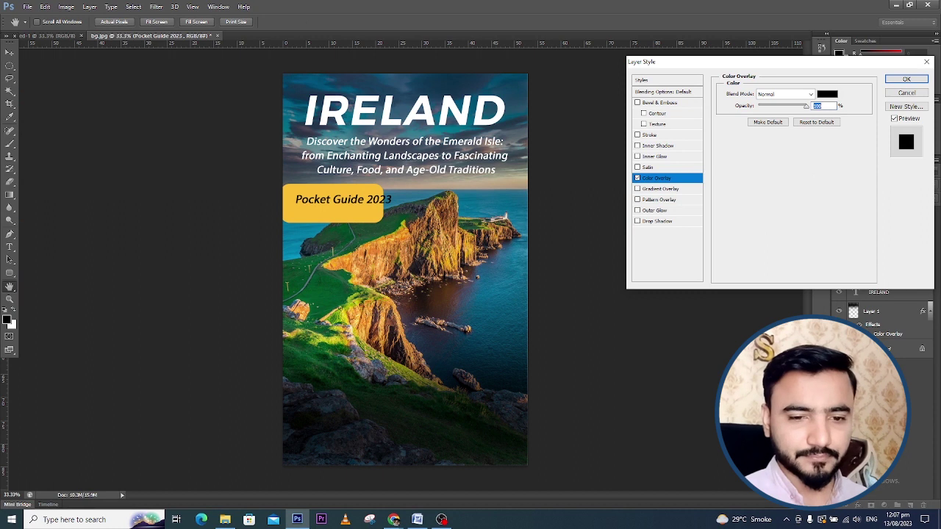
{"action": "left_click", "coordinate": [907, 79]}
Break the badge text into two lines, with "2023" beneath "Pocket Guide".
{"action": "left_click", "coordinate": [10, 247]}
{"action": "left_click", "coordinate": [366, 199]}
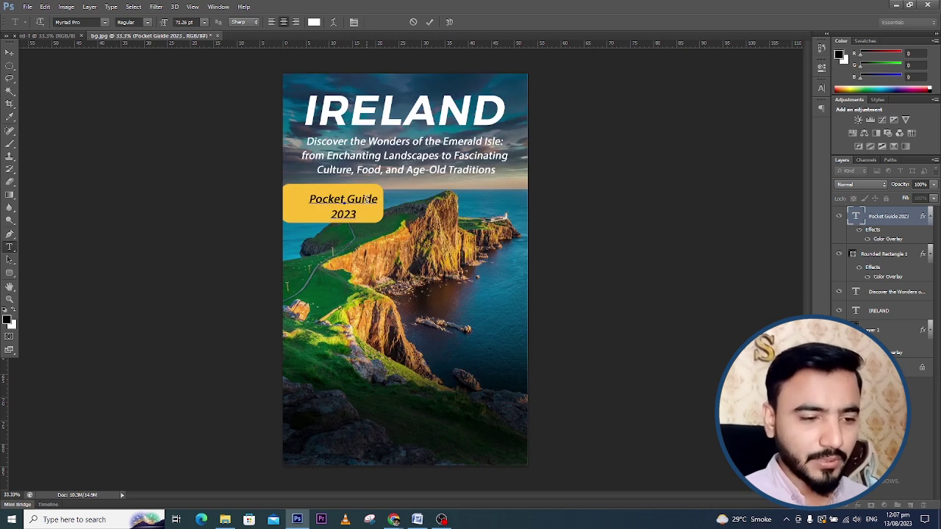
{"action": "left_click", "coordinate": [10, 53]}
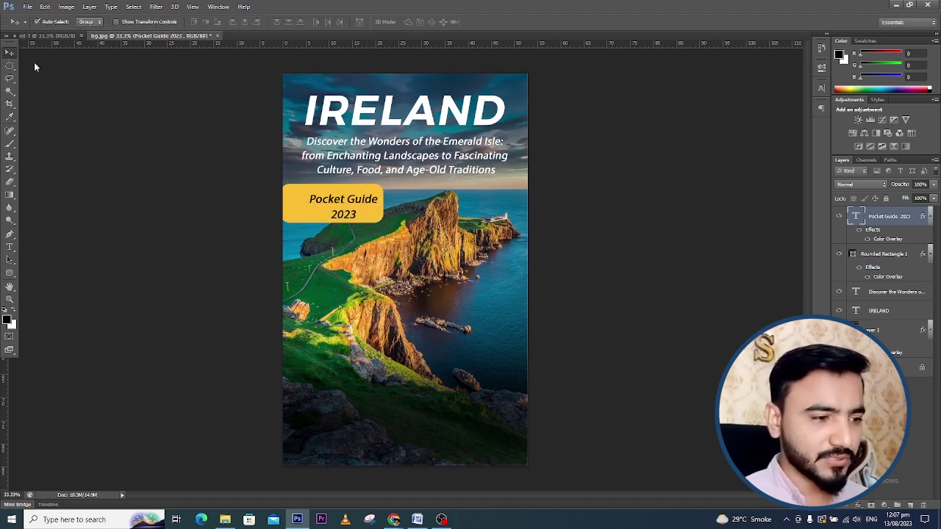
Scale the badge text up to about 122% and position it within the yellow badge.
{"action": "left_click_drag", "start_coordinate": [344, 201], "coordinate": [380, 182]}
{"action": "key", "text": "ctrl+t"}
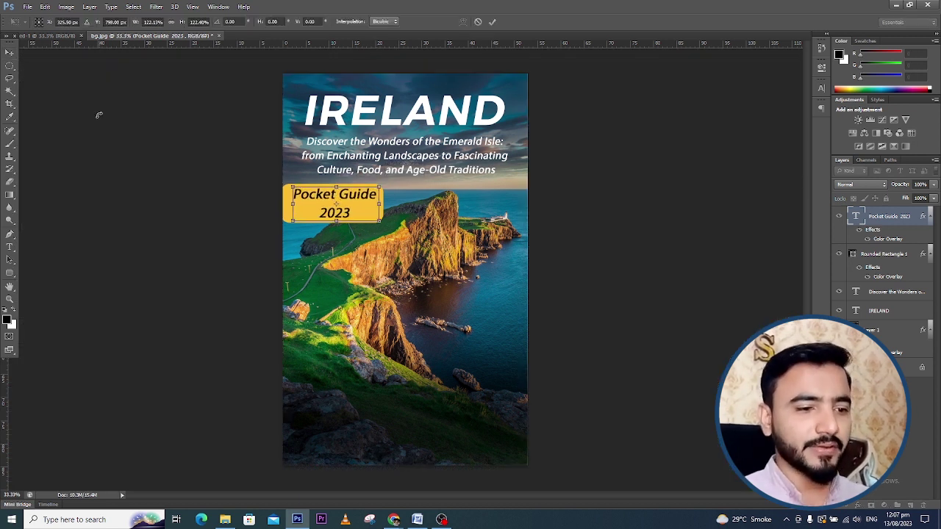
{"action": "left_click", "coordinate": [9, 54]}
{"action": "left_click", "coordinate": [438, 196]}
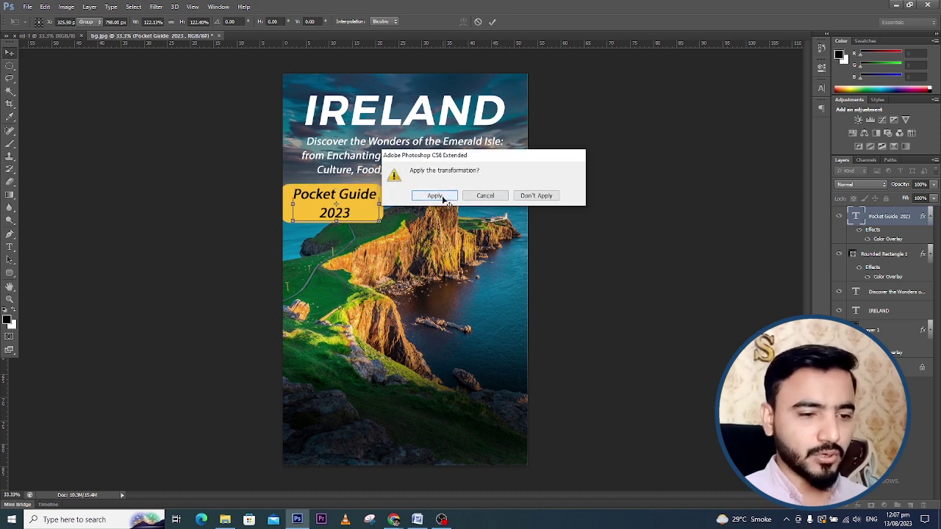
Set the "Pocket Guide 2023" badge text to the Bold font style and shift it slightly upward on the yellow badge.
{"action": "left_click", "coordinate": [9, 247]}
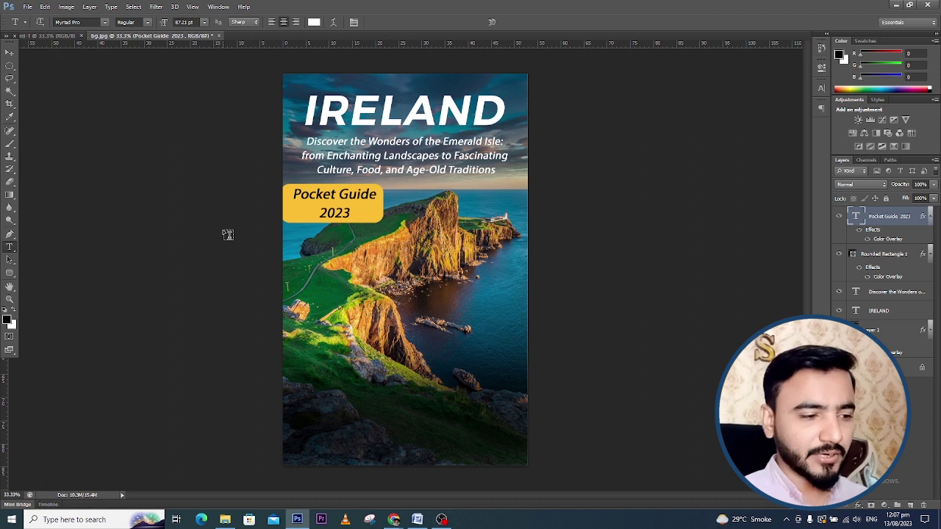
{"action": "left_click", "coordinate": [335, 206]}
{"action": "key", "text": "ctrl+a"}
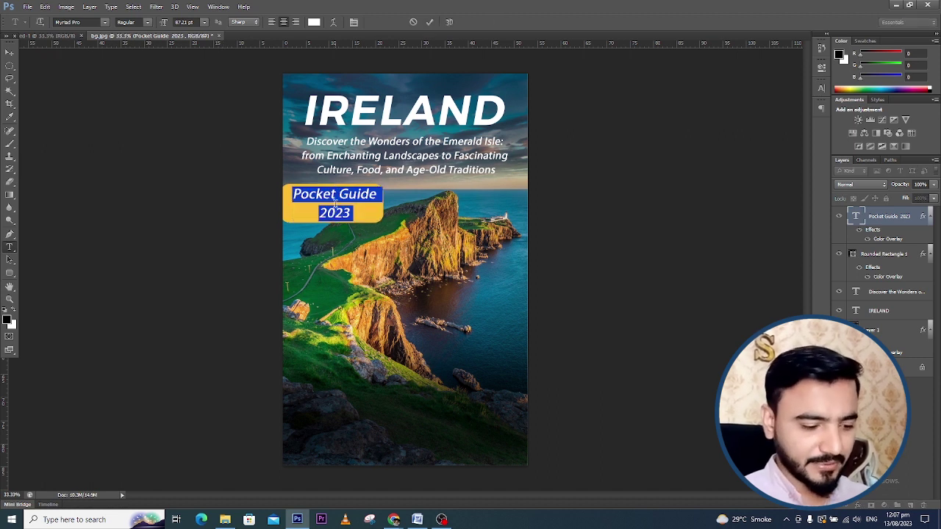
{"action": "left_click", "coordinate": [823, 89]}
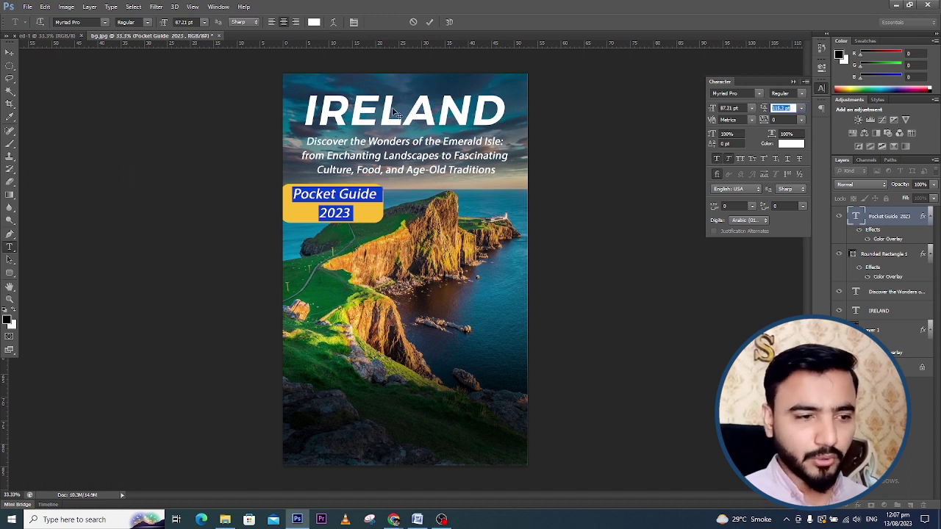
{"action": "left_click", "coordinate": [150, 23]}
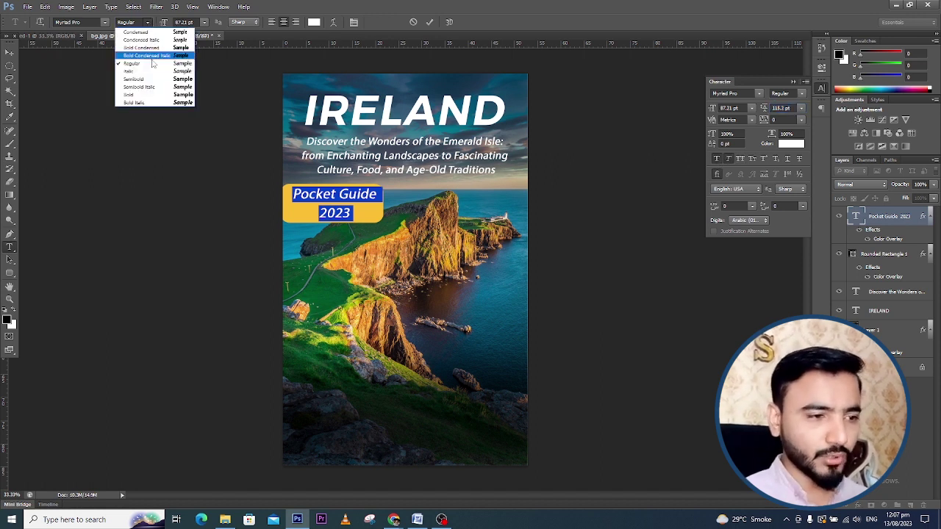
{"action": "left_click", "coordinate": [132, 22]}
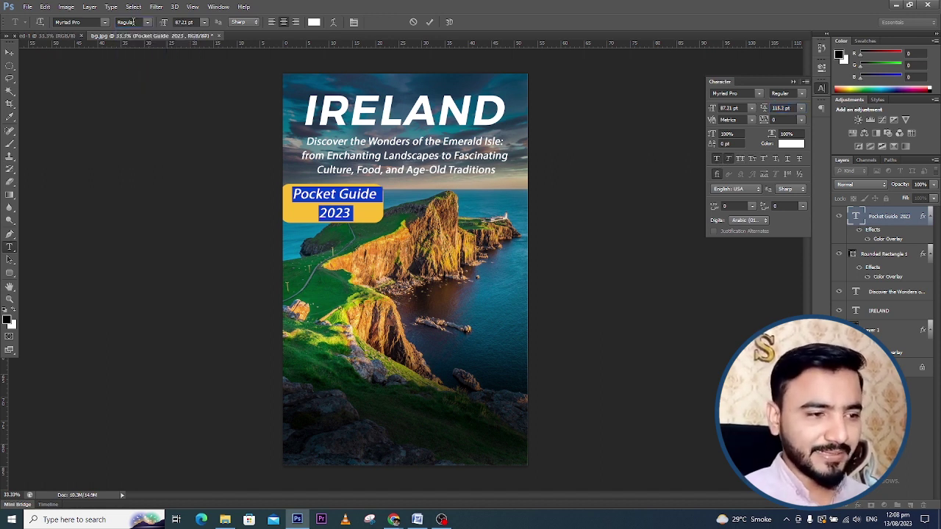
{"action": "left_click", "coordinate": [146, 23]}
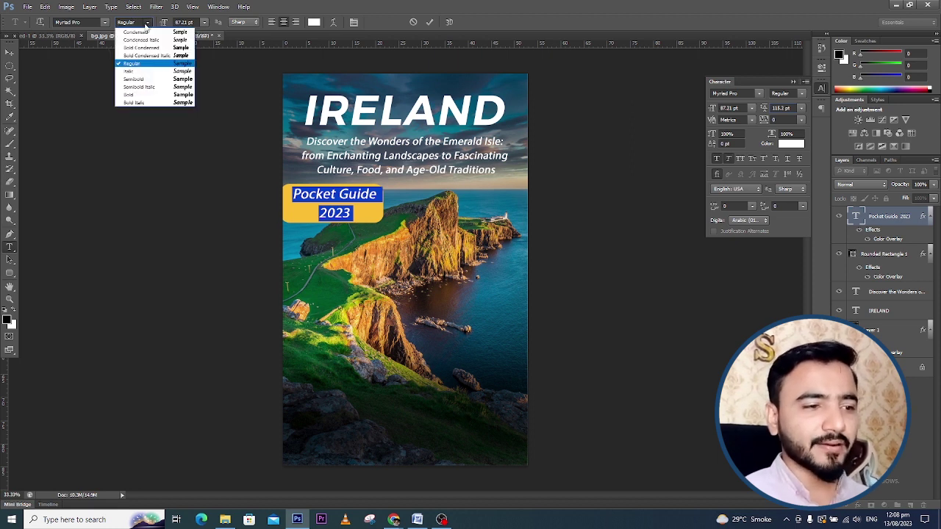
{"action": "left_click", "coordinate": [141, 96]}
{"action": "left_click", "coordinate": [794, 82]}
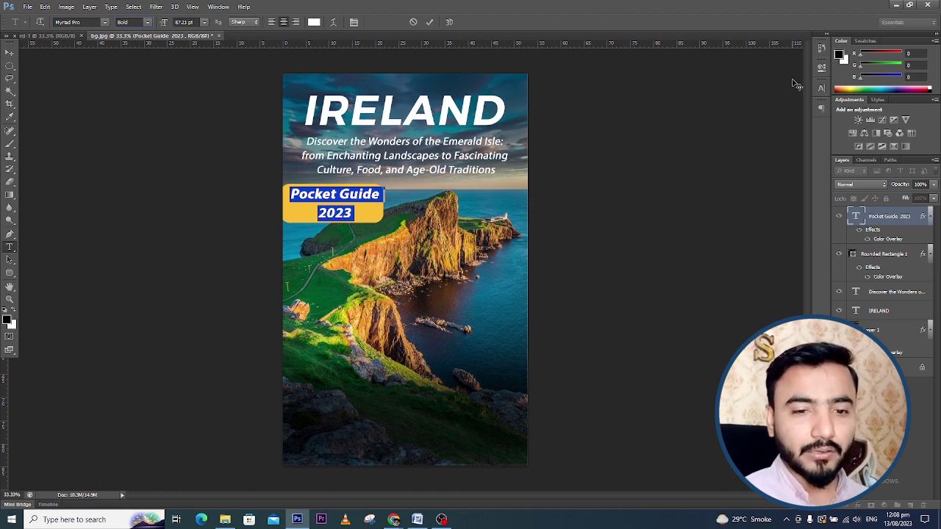
{"action": "left_click", "coordinate": [10, 53]}
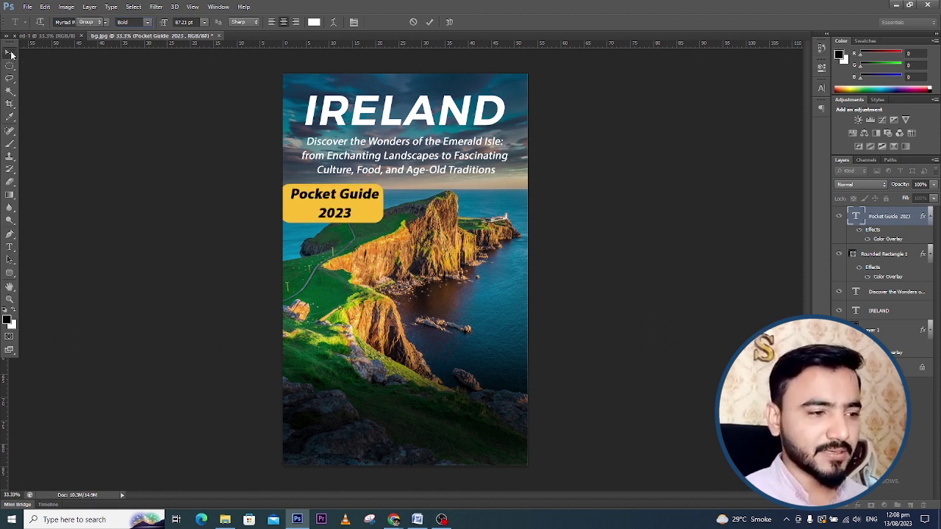
{"action": "left_click_drag", "start_coordinate": [357, 200], "coordinate": [356, 196]}
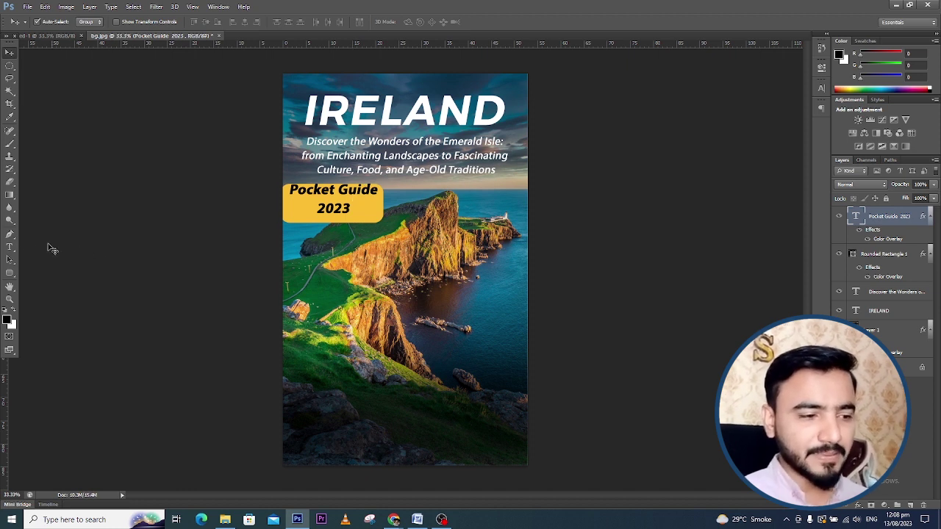
Tighten the line spacing of the two-line badge text to a leading of about 100 pt.
{"action": "left_click", "coordinate": [10, 247]}
{"action": "left_click", "coordinate": [333, 199]}
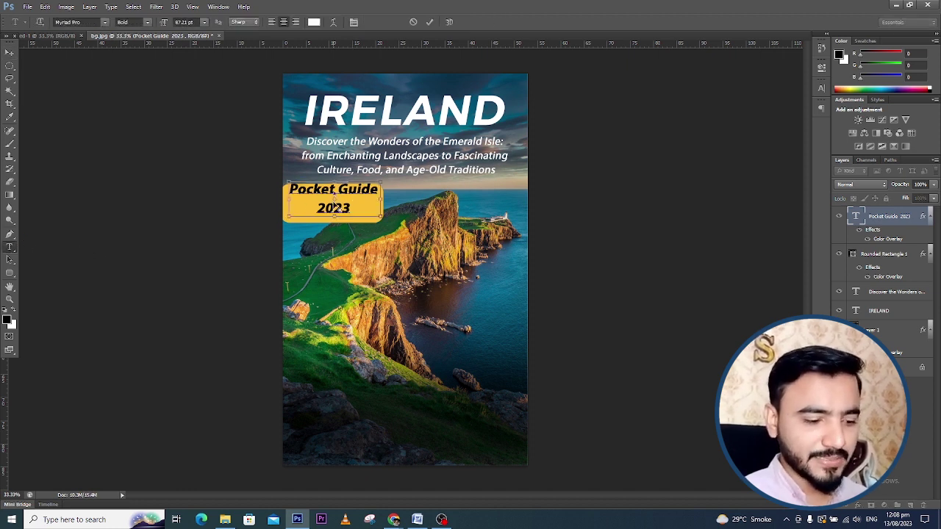
{"action": "key", "text": "ctrl+a"}
{"action": "left_click", "coordinate": [821, 89]}
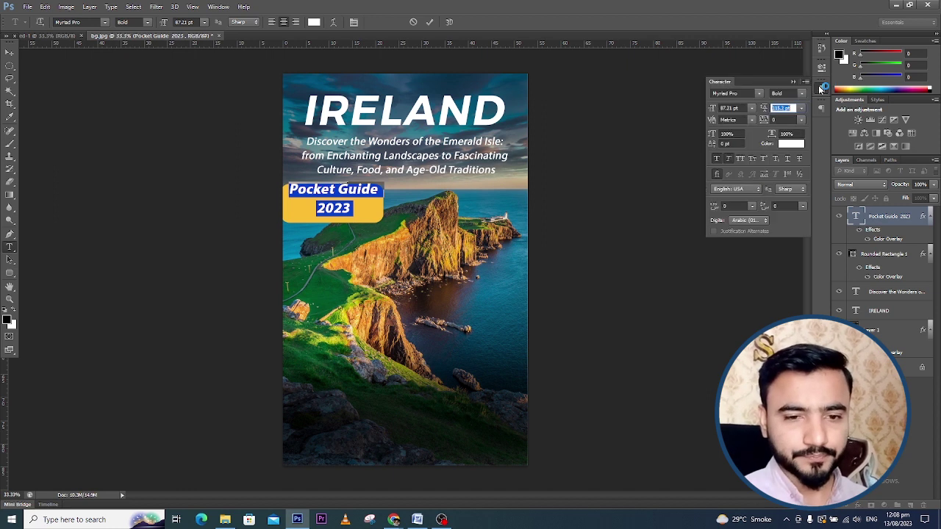
{"action": "left_click", "coordinate": [766, 112]}
{"action": "left_click_drag", "start_coordinate": [766, 109], "coordinate": [759, 115]}
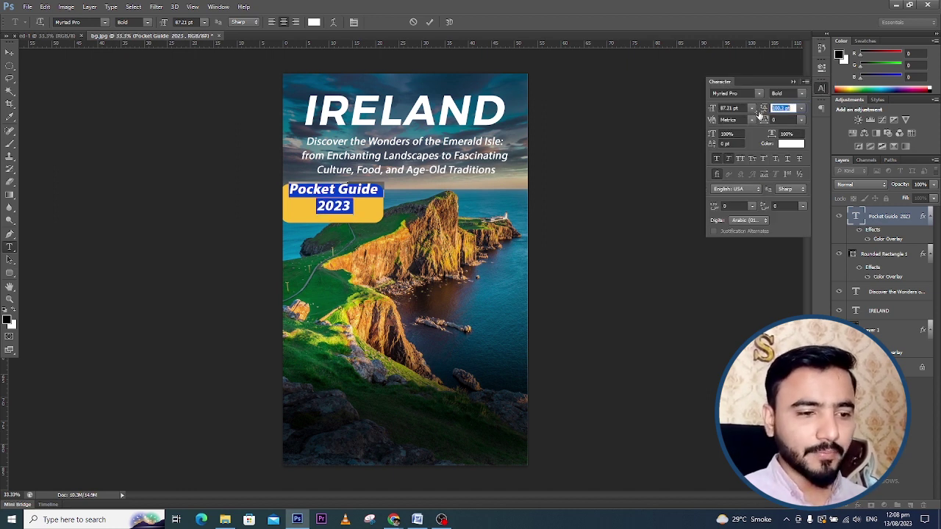
{"action": "left_click", "coordinate": [794, 81]}
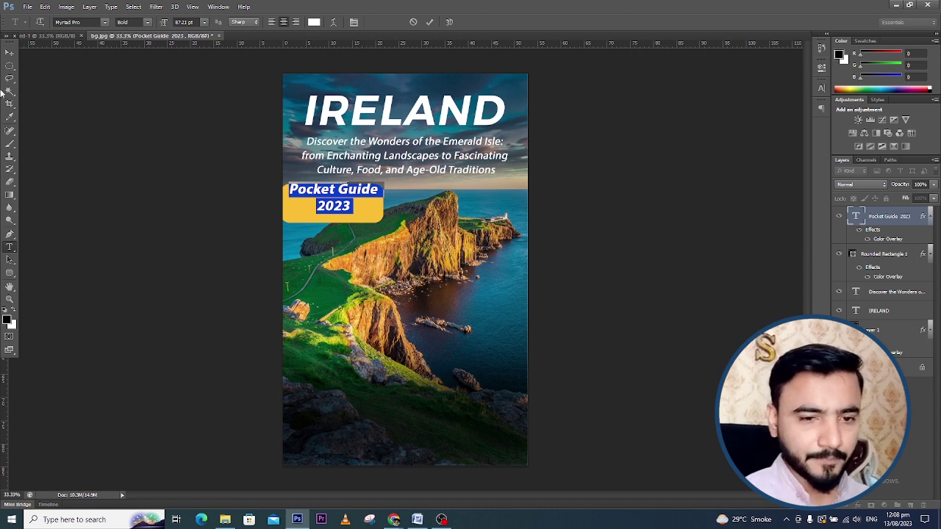
Move the badge text down and nudge it until it sits centered within the yellow badge.
{"action": "left_click", "coordinate": [9, 53]}
{"action": "left_click_drag", "start_coordinate": [329, 206], "coordinate": [332, 211]}
{"action": "key", "text": "Up"}
{"action": "key", "text": "Up"}
{"action": "key", "text": "Up"}
{"action": "key", "text": "Up"}
{"action": "key", "text": "Up"}
{"action": "key", "text": "Up"}
{"action": "key", "text": "Up"}
{"action": "key", "text": "Right"}
{"action": "key", "text": "Right"}
{"action": "key", "text": "Right"}
{"action": "key", "text": "Right"}
{"action": "key", "text": "Right"}
{"action": "key", "text": "Right"}
{"action": "key", "text": "Right"}
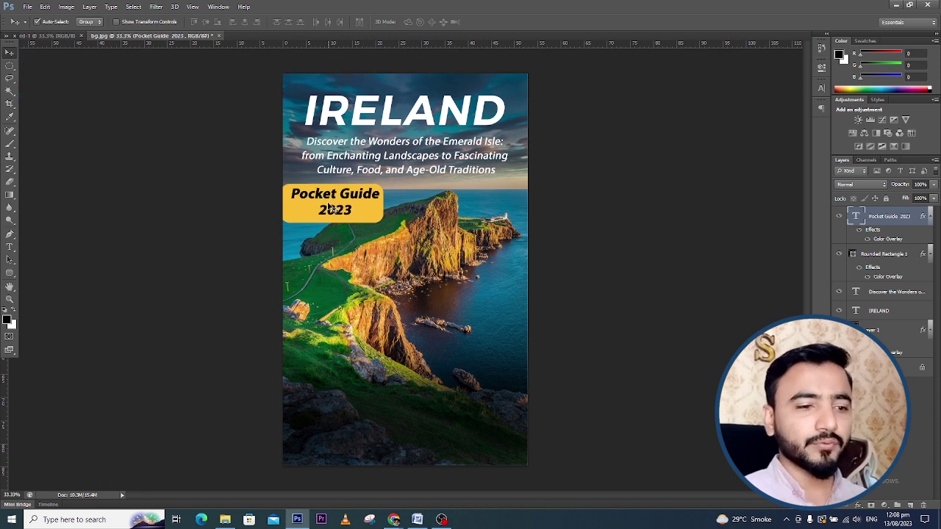
Scale the badge text down to about 93% and nudge it to re-center it in the yellow badge.
{"action": "key", "text": "ctrl+t"}
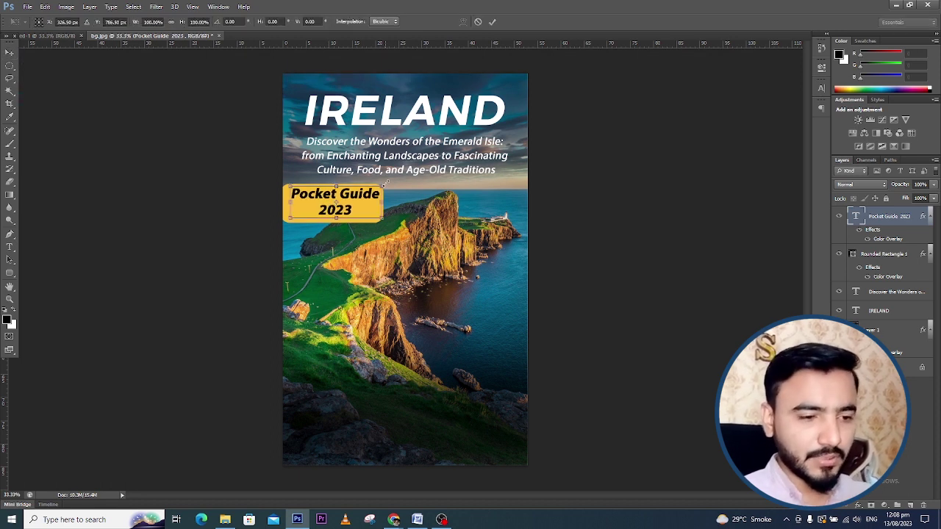
{"action": "left_click_drag", "start_coordinate": [382, 185], "coordinate": [386, 190]}
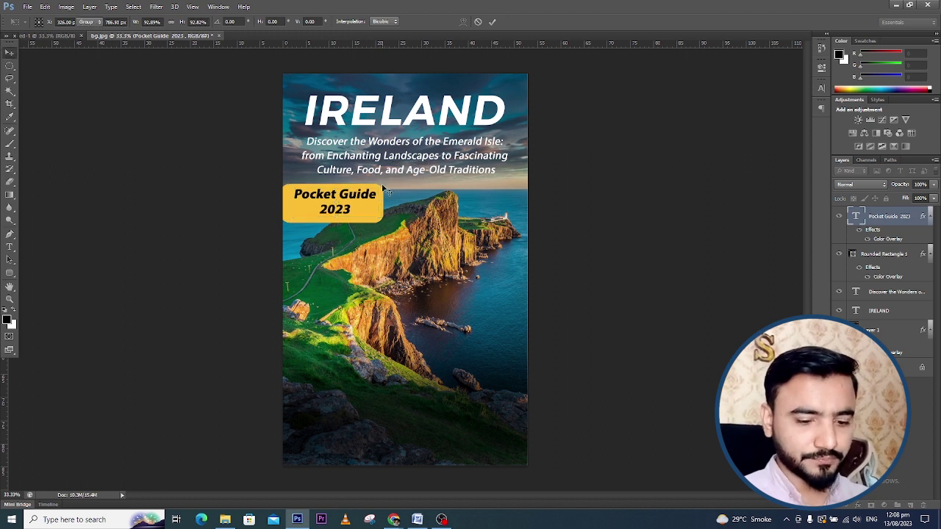
{"action": "key", "text": "Return"}
{"action": "key", "text": "Down"}
{"action": "key", "text": "Down"}
{"action": "key", "text": "Down"}
{"action": "key", "text": "Down"}
{"action": "key", "text": "Down"}
{"action": "key", "text": "Down"}
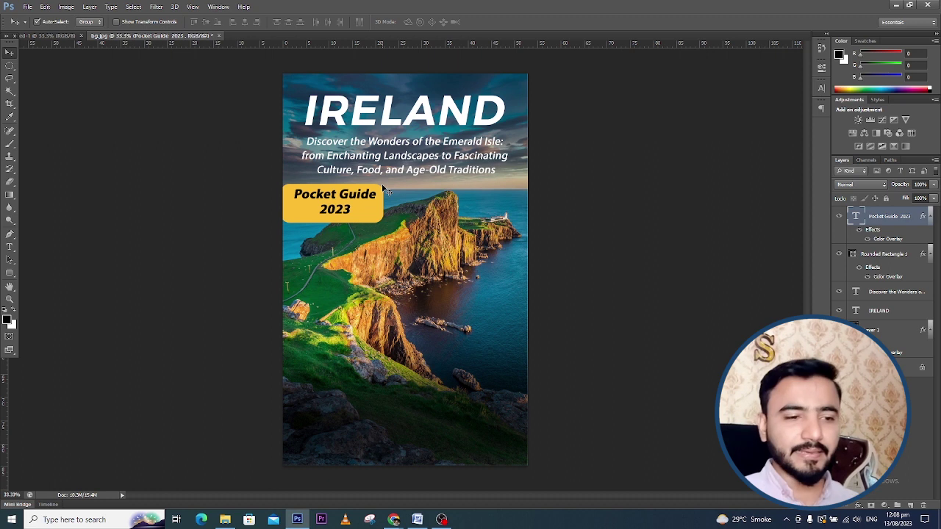
{"action": "key", "text": "Right"}
{"action": "key", "text": "Right"}
{"action": "key", "text": "Right"}
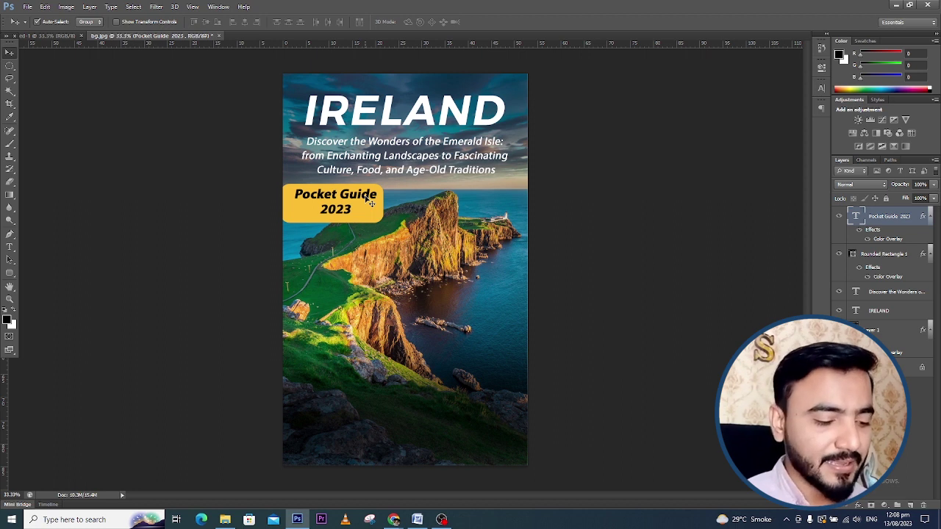
Check the stamp wording in the Word brief and search Google Images in Chrome for "stamp.png".
{"action": "key", "text": "alt+Tab"}
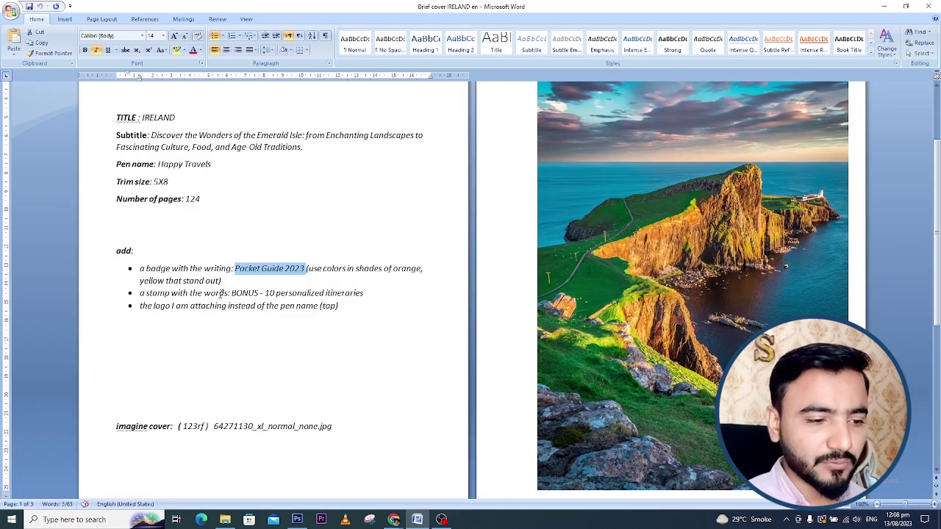
{"action": "left_click_drag", "start_coordinate": [233, 292], "coordinate": [346, 293]}
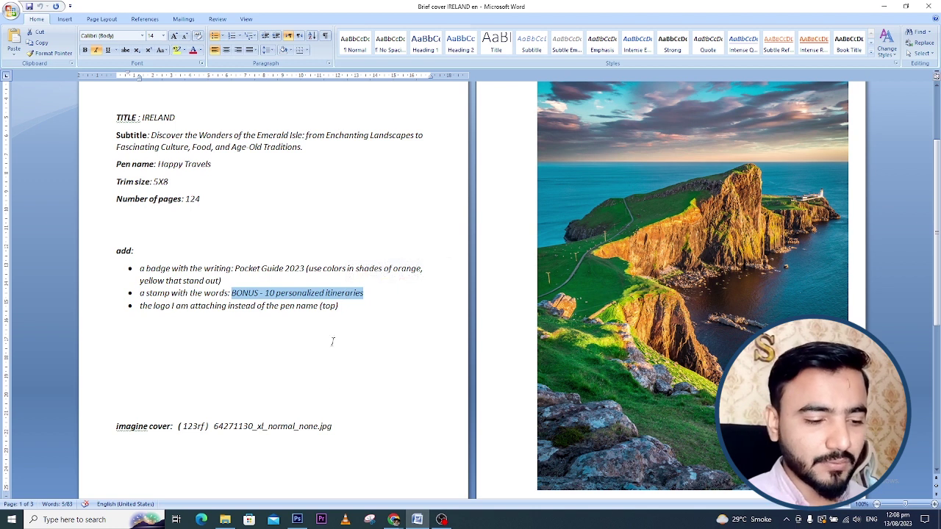
{"action": "left_click", "coordinate": [395, 521]}
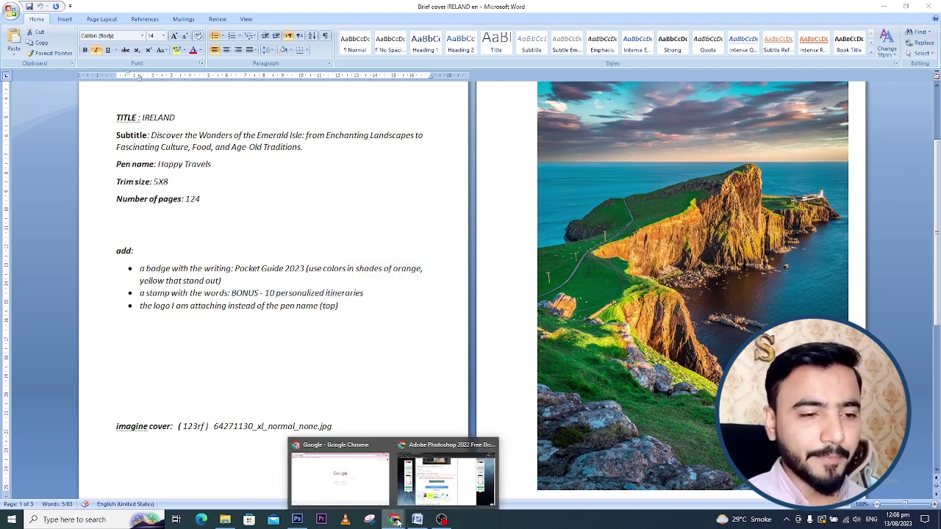
{"action": "left_click", "coordinate": [346, 478]}
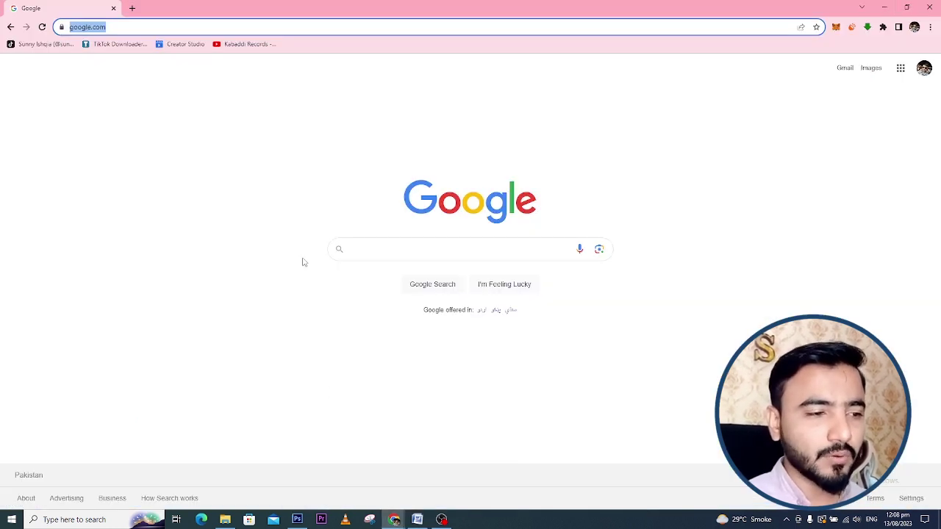
{"action": "key", "text": "Return"}
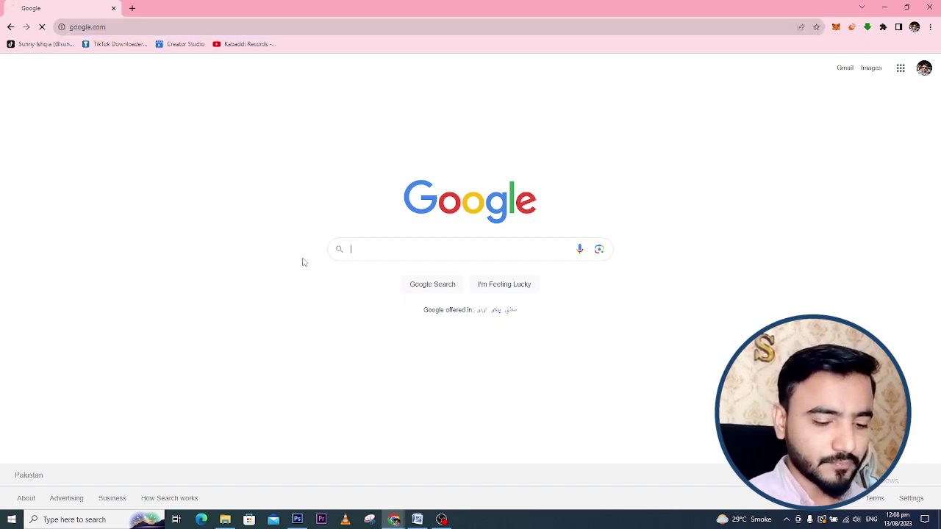
{"action": "left_click", "coordinate": [410, 247]}
{"action": "type", "text": "stamp"}
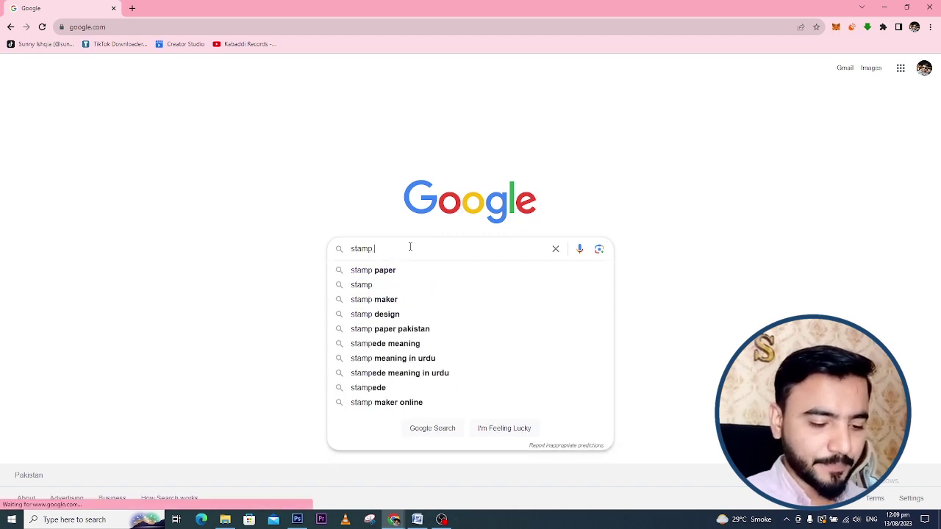
{"action": "type", "text": ".prig"}
{"action": "key", "text": "Return"}
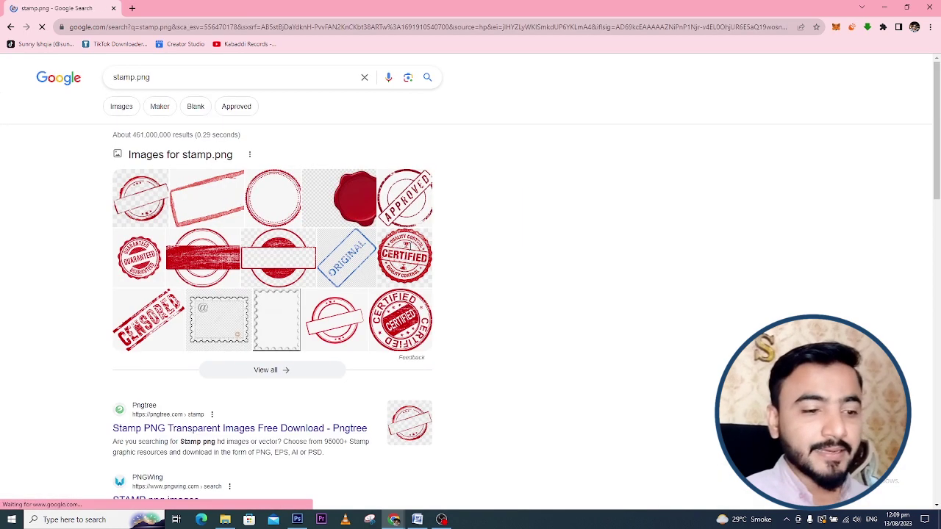
{"action": "left_click", "coordinate": [122, 106]}
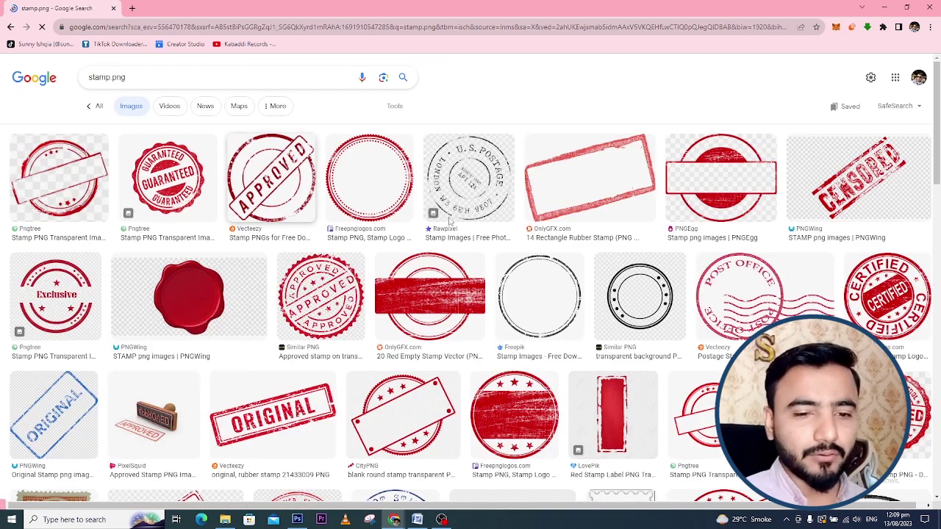
Browse the stamp image results and preview the red wax seal, the red serrated seal and the gold seal.
{"action": "scroll", "coordinate": [449, 219], "scroll_direction": "down", "scroll_amount": 2}
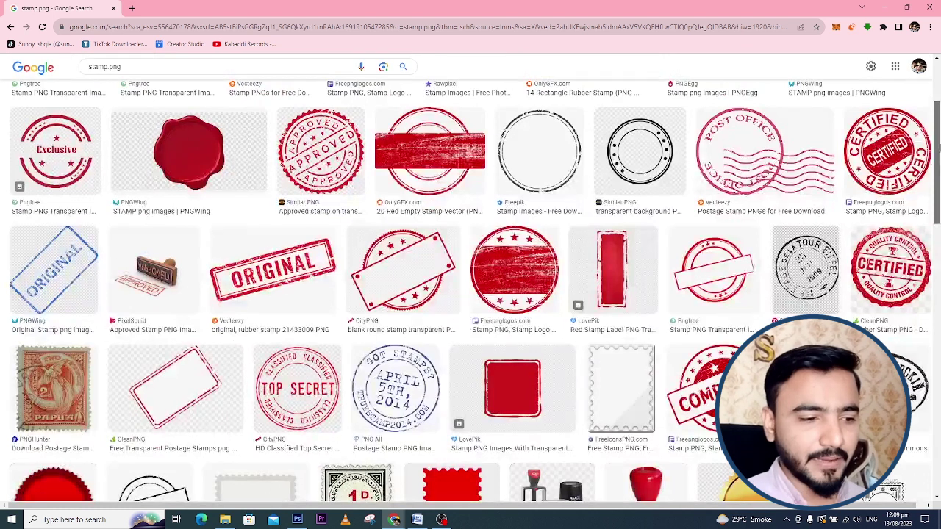
{"action": "left_click", "coordinate": [167, 168]}
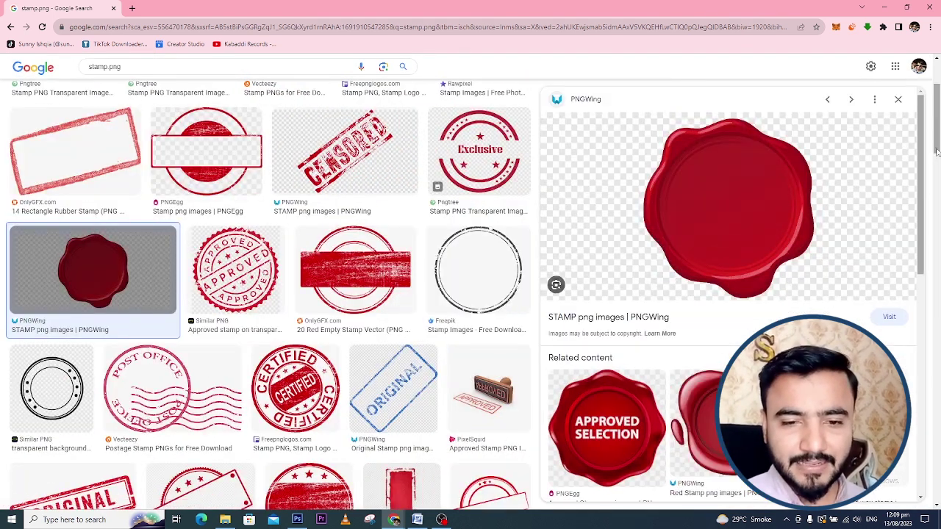
{"action": "left_click_drag", "start_coordinate": [937, 151], "coordinate": [936, 229]}
{"action": "left_click", "coordinate": [200, 171]}
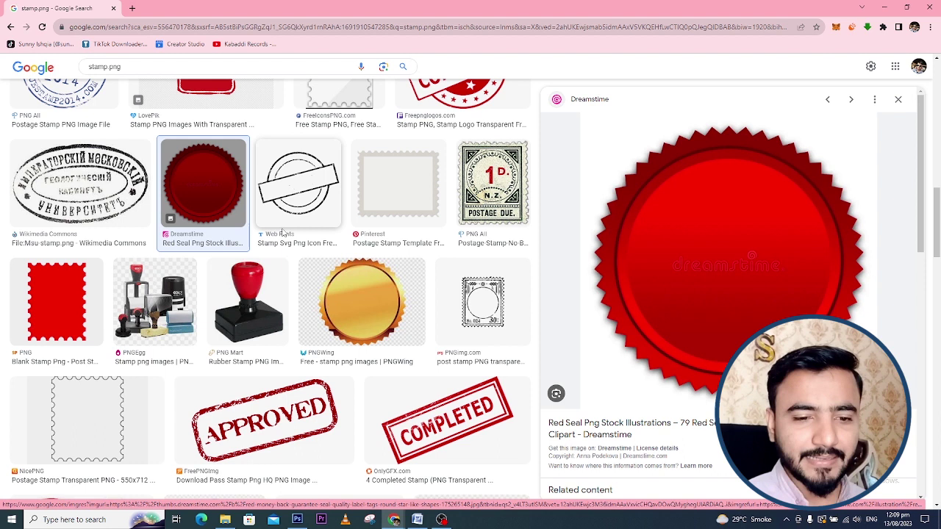
{"action": "left_click", "coordinate": [352, 285]}
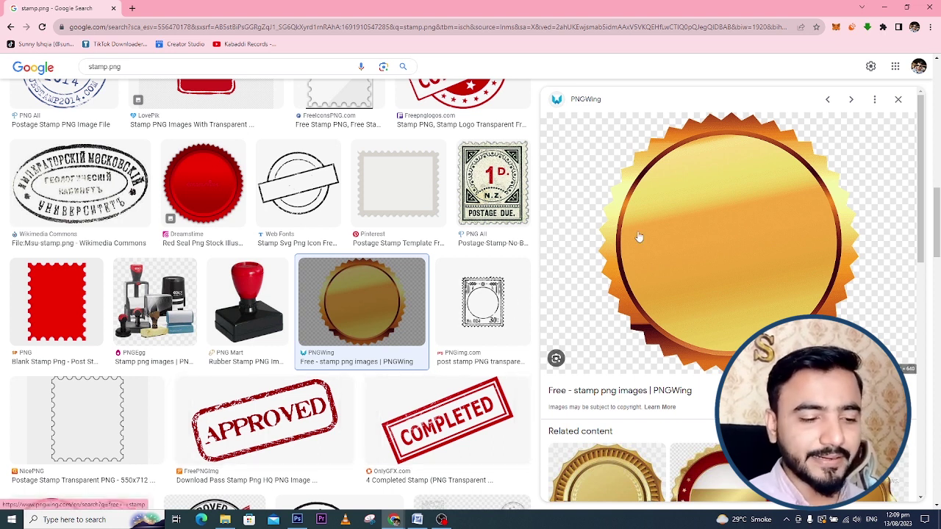
Place the orange seal image "Untitled design (45)" into the Photoshop cover document at its default size.
{"action": "left_click_drag", "start_coordinate": [371, 480], "coordinate": [58, 241]}
{"action": "left_click_drag", "start_coordinate": [270, 223], "coordinate": [381, 343]}
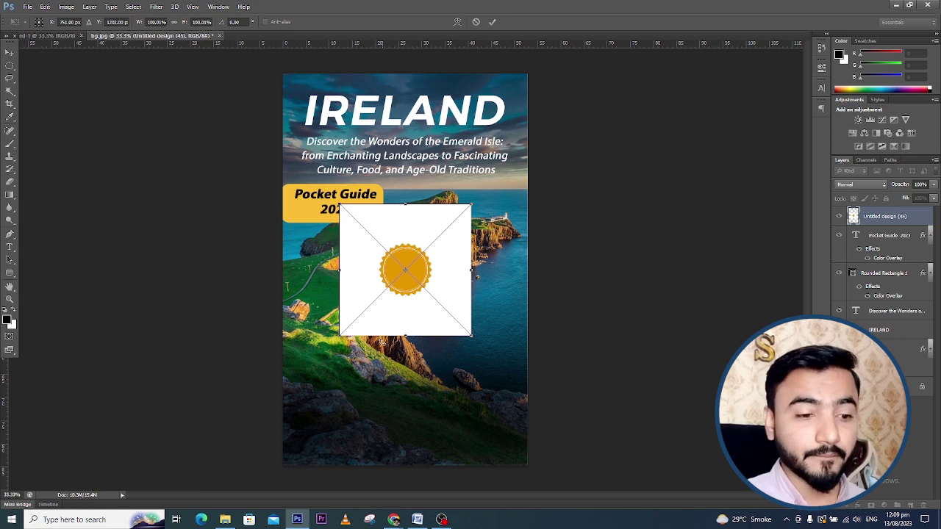
{"action": "key", "text": "Return"}
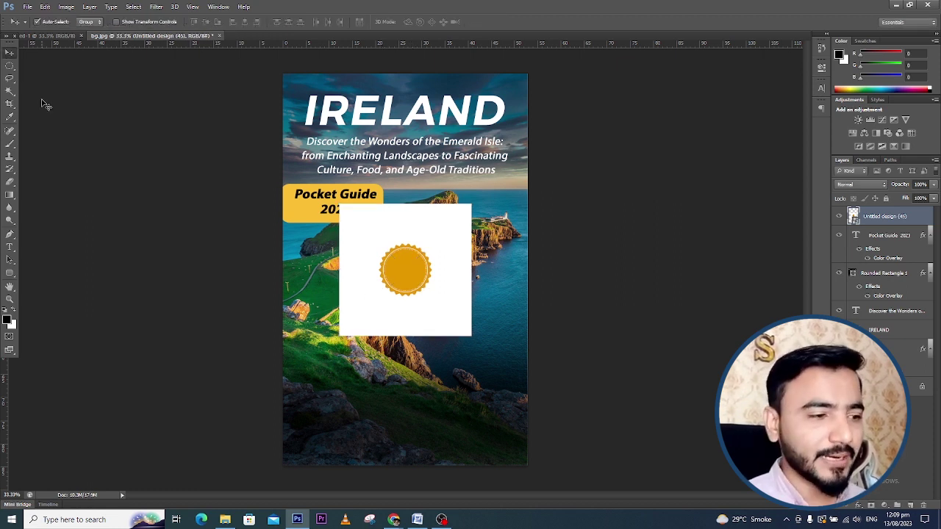
Rasterize the orange seal layer and delete its white background using a Magic Wand selection, leaving nothing selected.
{"action": "left_click", "coordinate": [10, 93]}
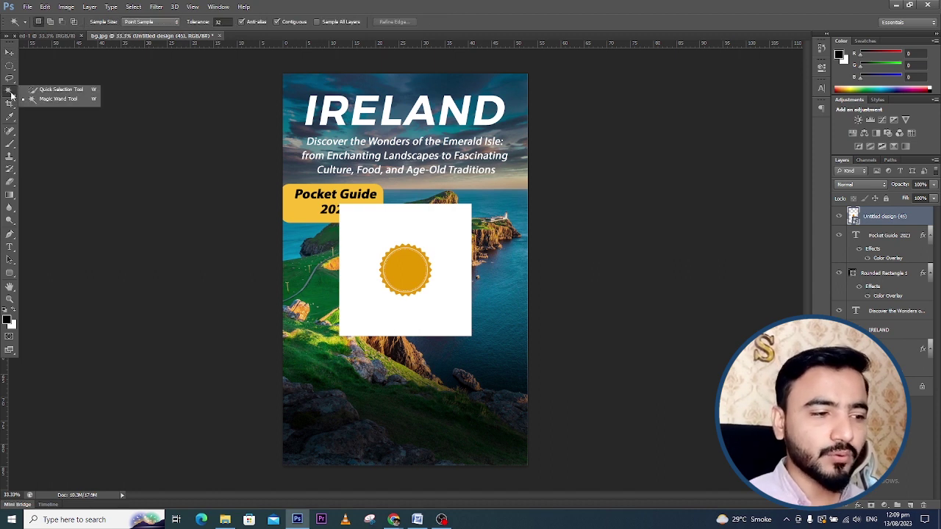
{"action": "left_click", "coordinate": [48, 99]}
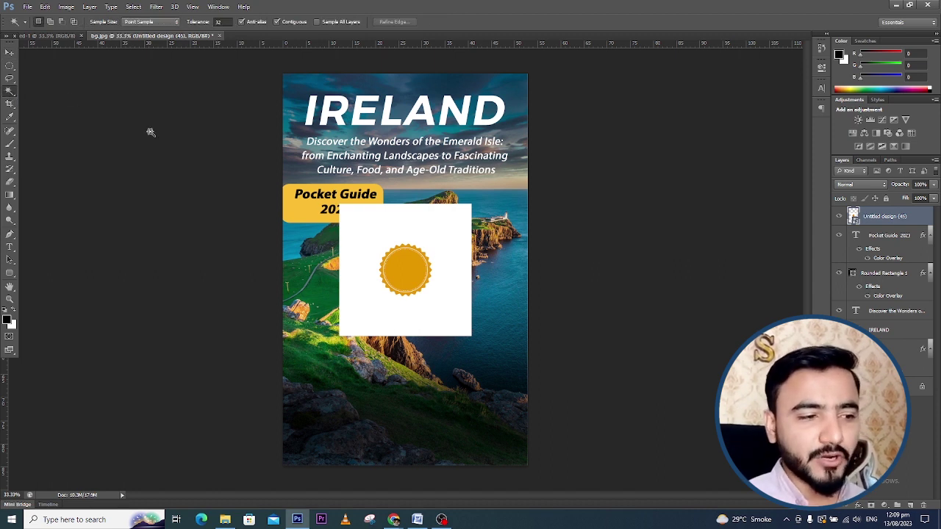
{"action": "left_click", "coordinate": [388, 218]}
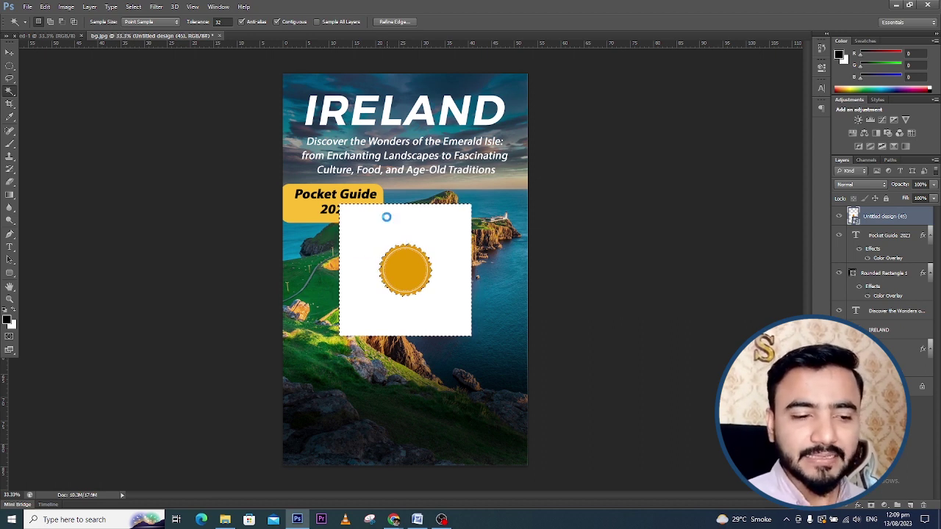
{"action": "left_click", "coordinate": [463, 196]}
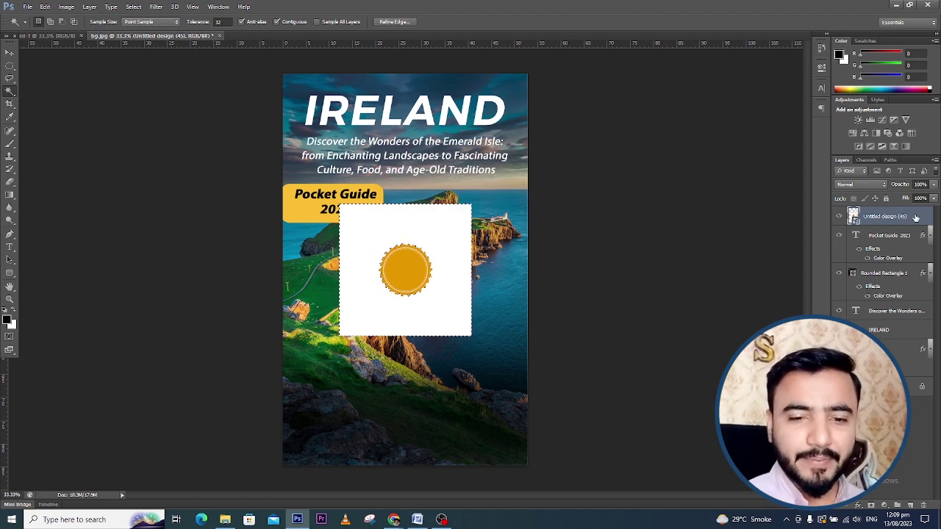
{"action": "right_click", "coordinate": [916, 218]}
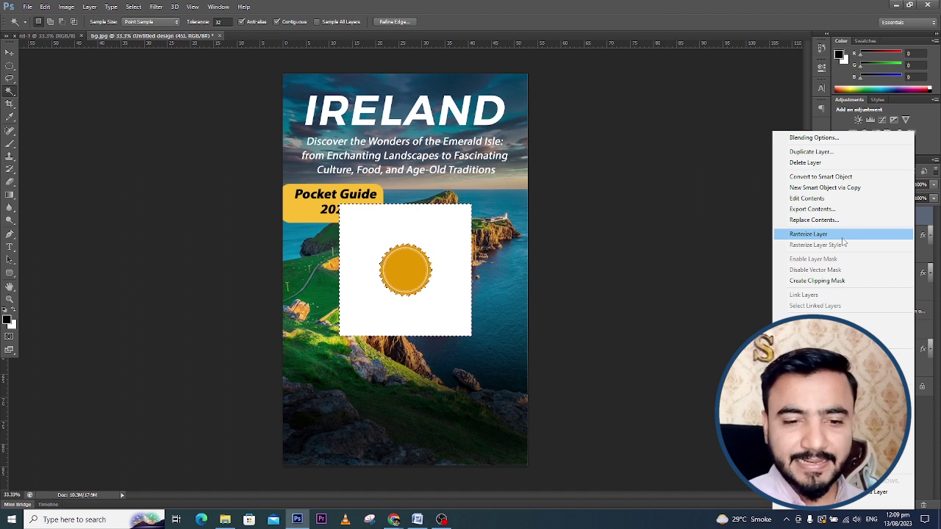
{"action": "left_click", "coordinate": [843, 235]}
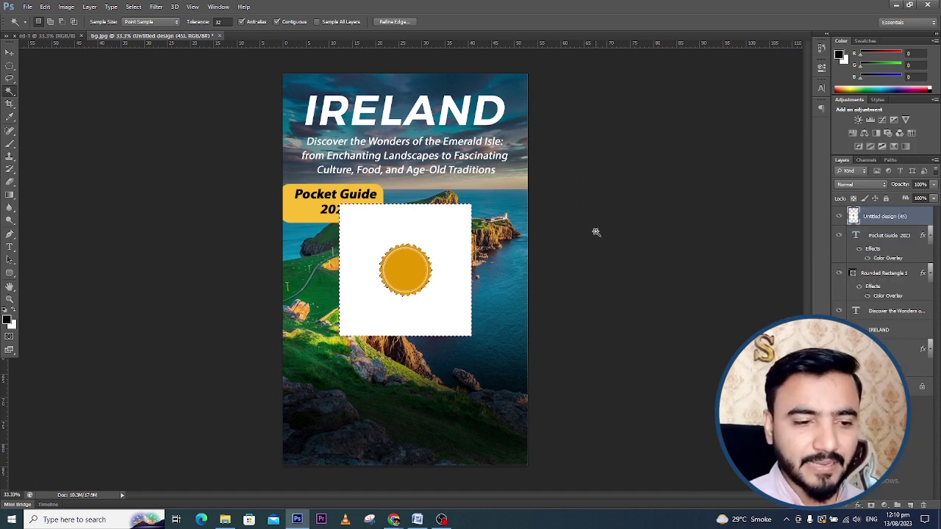
{"action": "key", "text": "Delete"}
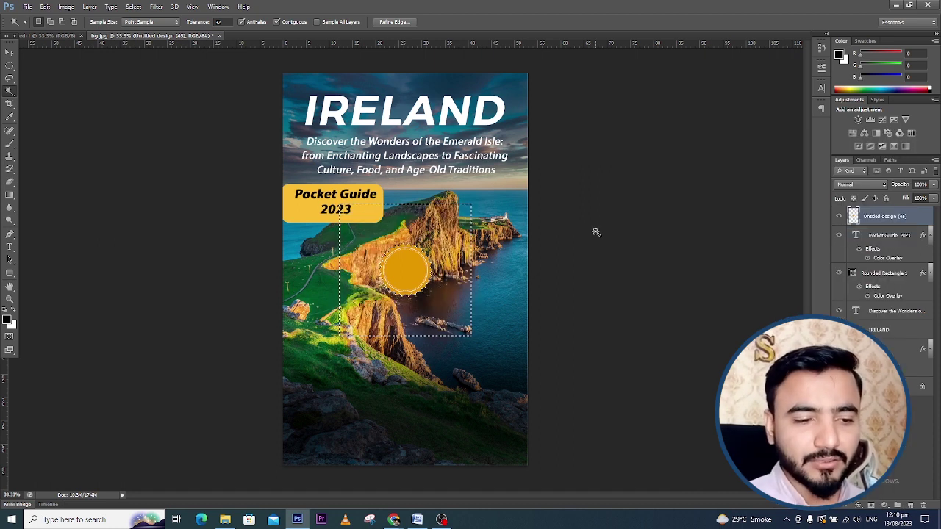
{"action": "key", "text": "ctrl+t"}
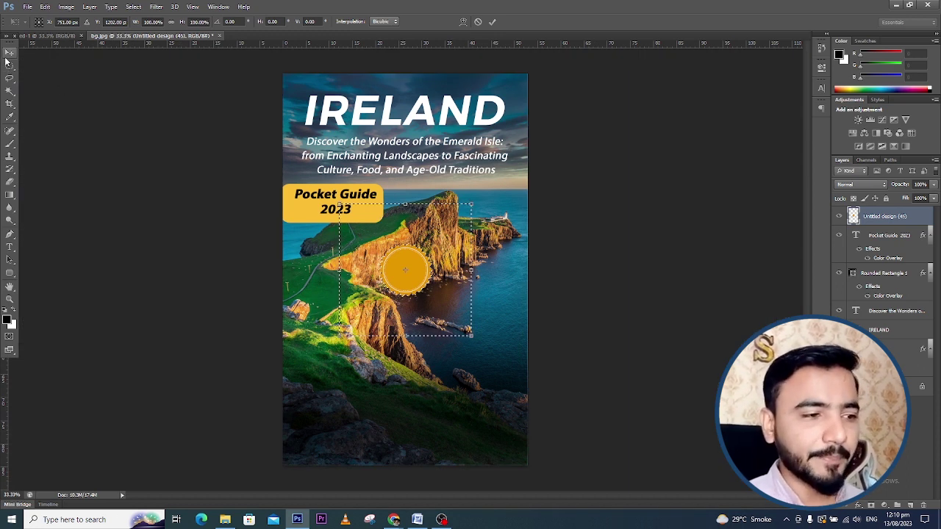
{"action": "key", "text": "Return"}
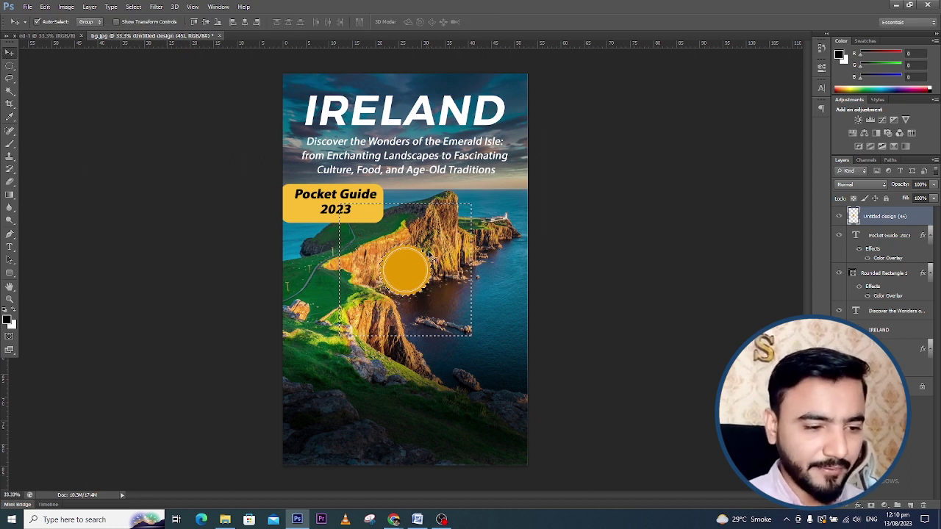
{"action": "key", "text": "ctrl+d"}
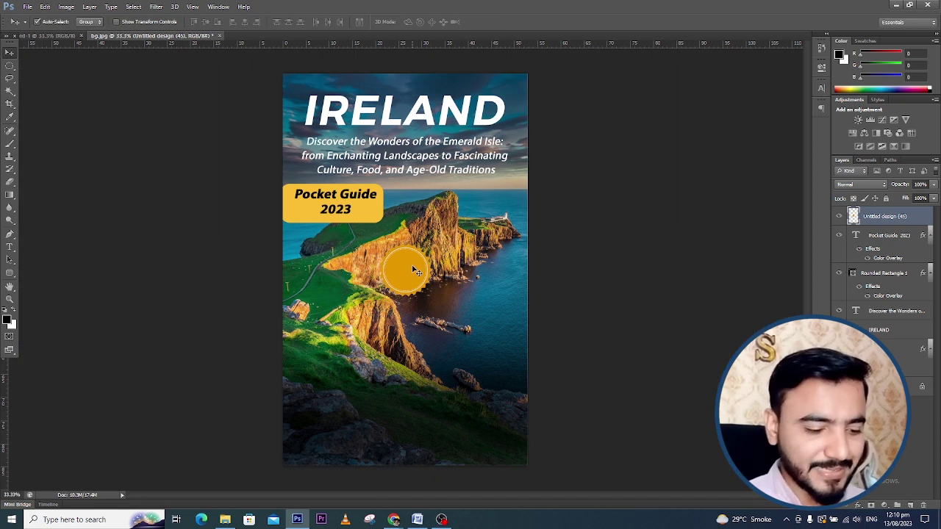
Enlarge the orange seal and position it over the water beside the cliffs, below the subtitle.
{"action": "key", "text": "ctrl+t"}
{"action": "left_click_drag", "start_coordinate": [433, 244], "coordinate": [450, 228]}
{"action": "key", "text": "Return"}
{"action": "left_click_drag", "start_coordinate": [412, 275], "coordinate": [466, 289]}
{"action": "key", "text": "ctrl+t"}
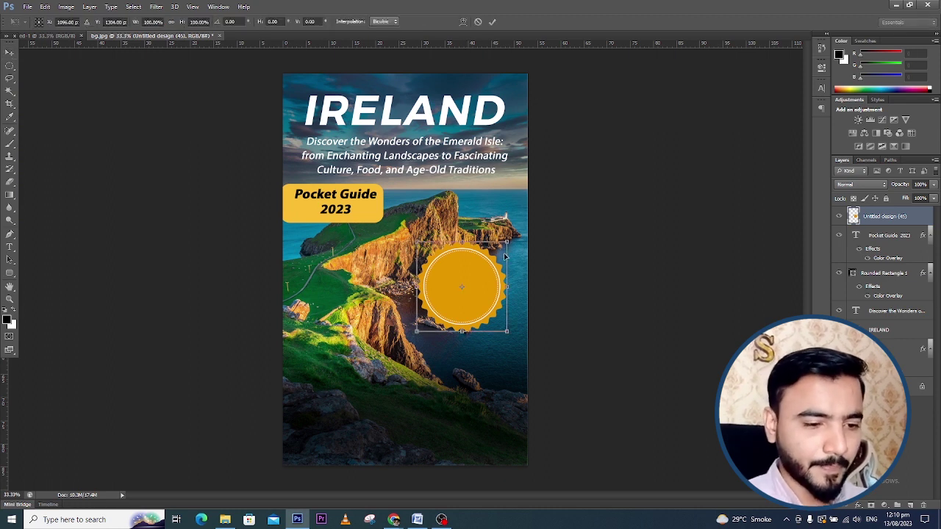
{"action": "left_click_drag", "start_coordinate": [507, 243], "coordinate": [482, 261]}
{"action": "key", "text": "Return"}
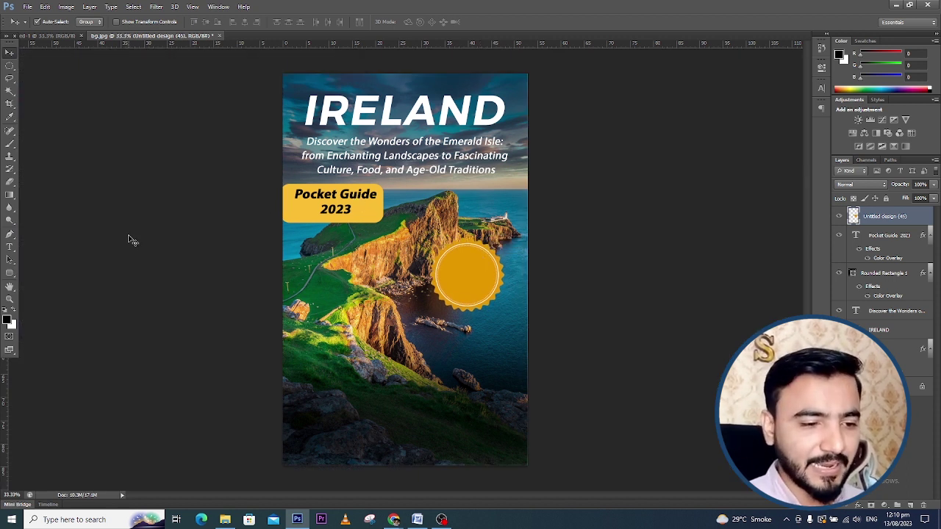
Duplicate the subtitle text layer and shift the copy straight down to the height of the seal.
{"action": "left_click", "coordinate": [388, 173]}
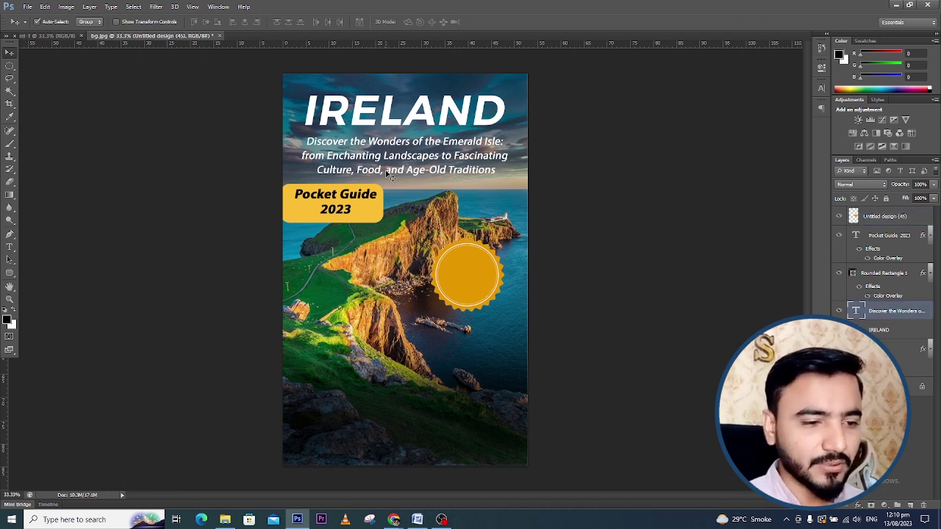
{"action": "key", "text": "ctrl+j"}
{"action": "key", "text": "shift+Down"}
{"action": "key", "text": "shift+Down"}
{"action": "key", "text": "shift+Down"}
{"action": "key", "text": "shift+Down"}
{"action": "key", "text": "shift+Down"}
{"action": "key", "text": "shift+Down"}
{"action": "key", "text": "shift+Down"}
{"action": "key", "text": "shift+Down"}
{"action": "key", "text": "shift+Down"}
{"action": "key", "text": "shift+Down"}
{"action": "key", "text": "shift+Down"}
{"action": "key", "text": "shift+Down"}
{"action": "key", "text": "shift+Down"}
{"action": "key", "text": "shift+Down"}
{"action": "key", "text": "shift+Down"}
{"action": "key", "text": "shift+Down"}
{"action": "key", "text": "shift+Down"}
{"action": "key", "text": "shift+Down"}
{"action": "key", "text": "shift+Down"}
{"action": "key", "text": "shift+Down"}
{"action": "key", "text": "shift+Down"}
{"action": "key", "text": "shift+Down"}
{"action": "key", "text": "shift+Down"}
{"action": "key", "text": "shift+Down"}
{"action": "key", "text": "shift+Down"}
{"action": "key", "text": "shift+Down"}
{"action": "key", "text": "shift+Down"}
{"action": "key", "text": "shift+Down"}
{"action": "key", "text": "shift+Down"}
{"action": "key", "text": "shift+Down"}
{"action": "key", "text": "shift+Down"}
{"action": "key", "text": "shift+Down"}
{"action": "key", "text": "shift+Down"}
{"action": "key", "text": "shift+Down"}
{"action": "key", "text": "shift+Down"}
{"action": "key", "text": "shift+Down"}
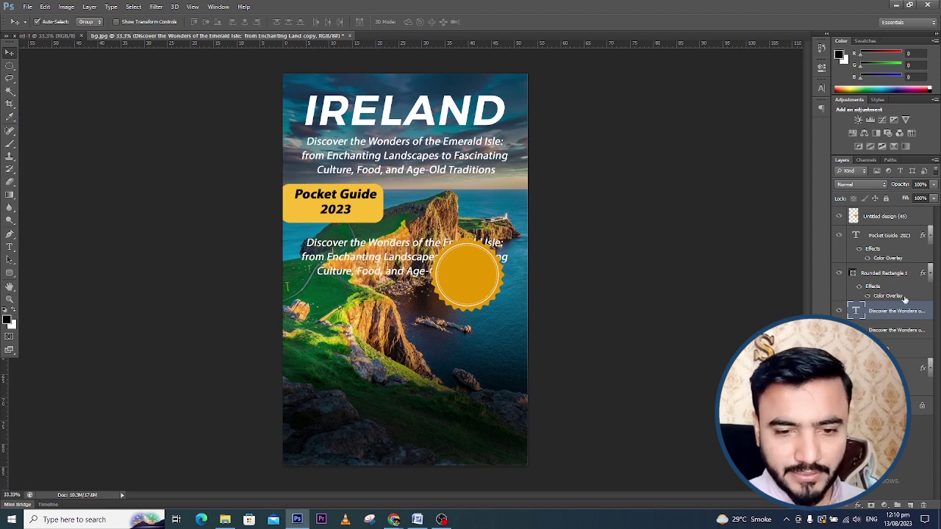
Reorder the duplicated subtitle text layer to the top of the layer stack, above the seal.
{"action": "left_click_drag", "start_coordinate": [914, 309], "coordinate": [907, 274]}
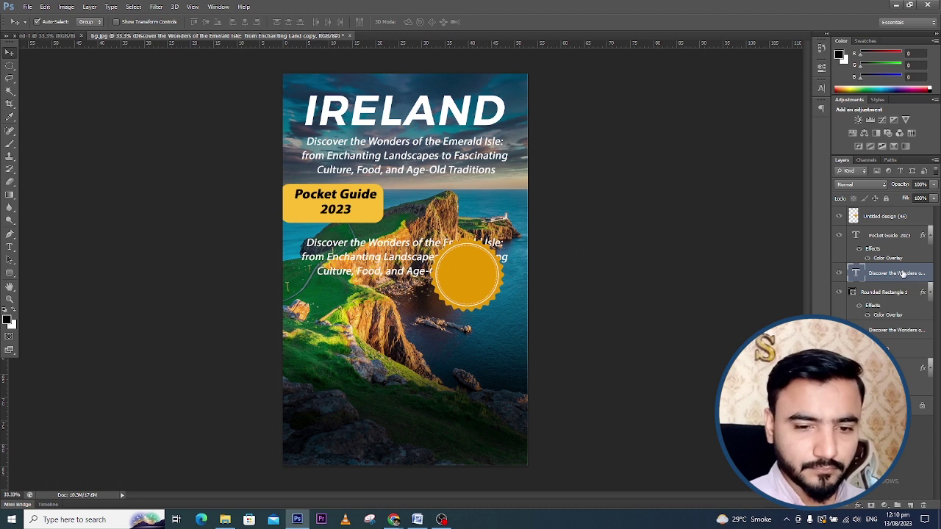
{"action": "left_click_drag", "start_coordinate": [905, 274], "coordinate": [905, 295]}
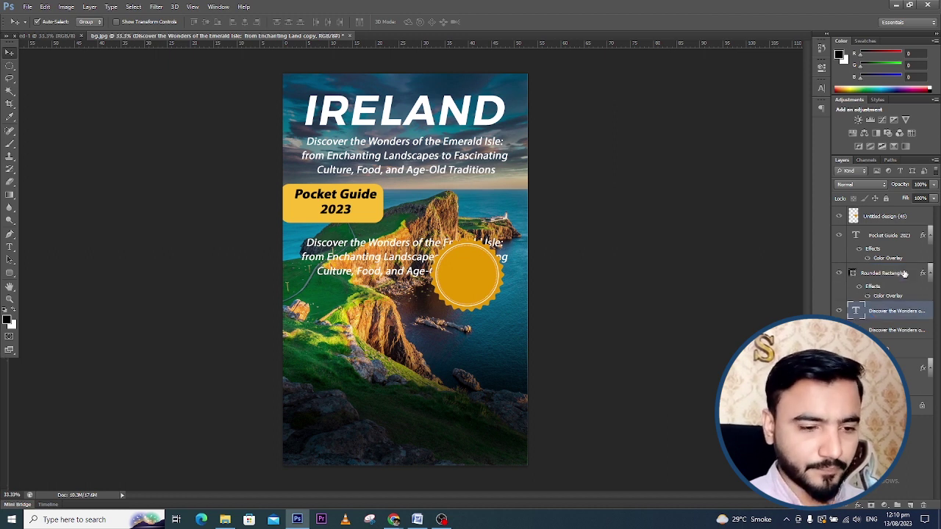
{"action": "left_click", "coordinate": [839, 274]}
{"action": "left_click", "coordinate": [839, 274]}
{"action": "left_click_drag", "start_coordinate": [888, 311], "coordinate": [891, 215]}
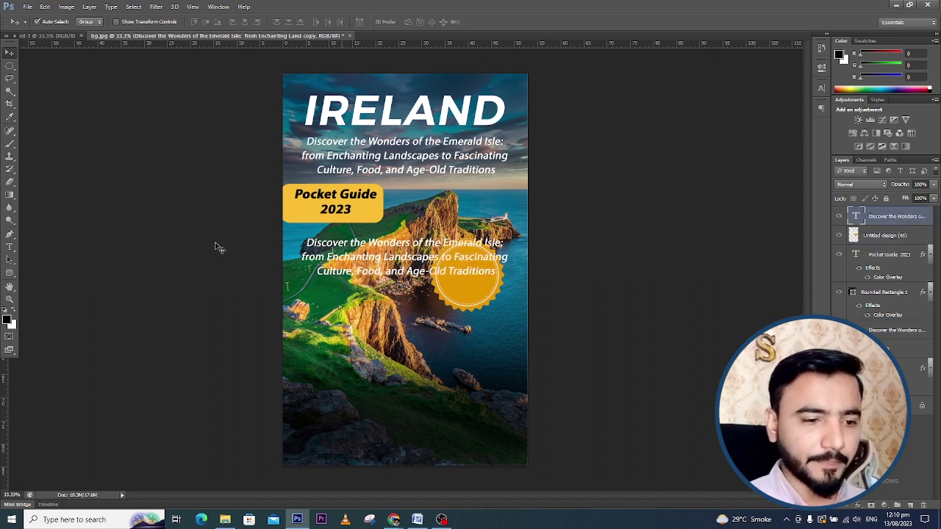
Replace the duplicated subtitle's wording with the stamp text from the brief and trim it to "BONUS".
{"action": "left_click", "coordinate": [10, 248]}
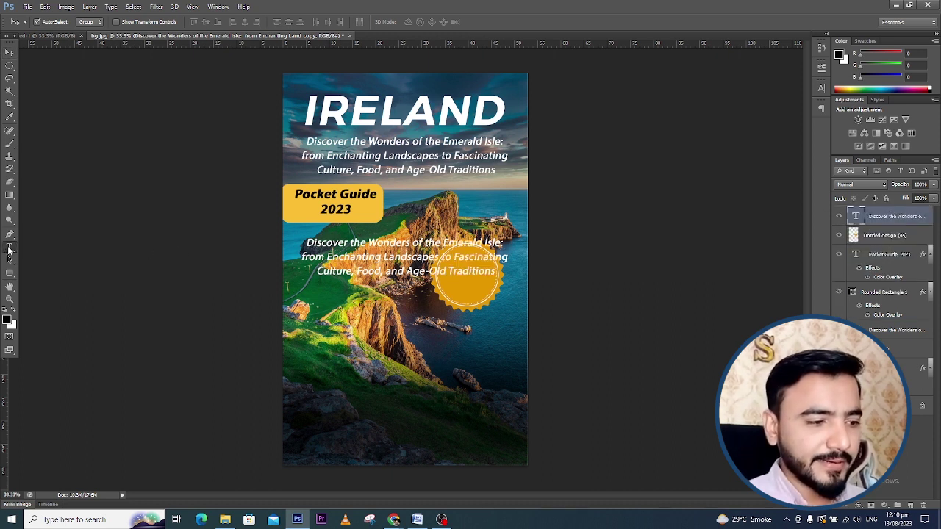
{"action": "left_click", "coordinate": [346, 244]}
{"action": "key", "text": "ctrl+a"}
{"action": "type", "text": "BONUS - 10 personalized itineraries"}
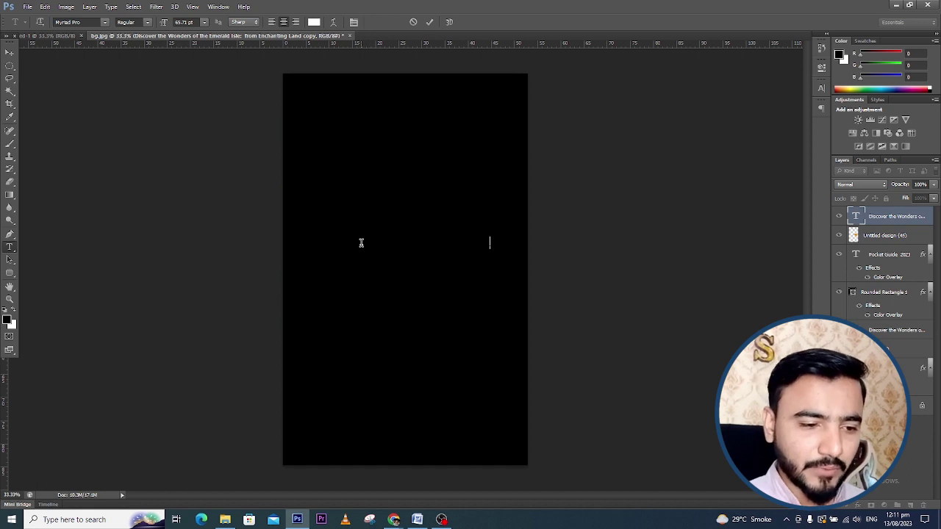
{"action": "left_click_drag", "start_coordinate": [502, 235], "coordinate": [427, 243]}
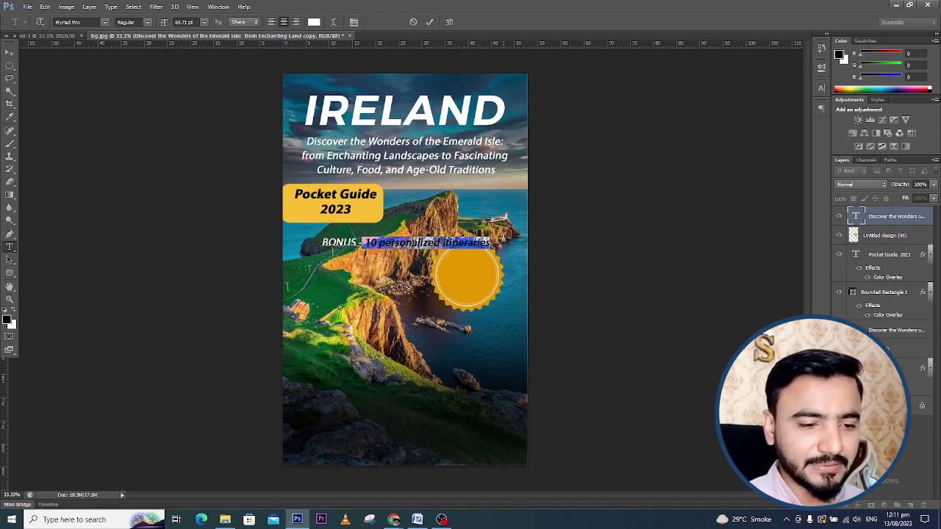
{"action": "key", "text": "BackSpace"}
{"action": "key", "text": "BackSpace"}
{"action": "key", "text": "BackSpace"}
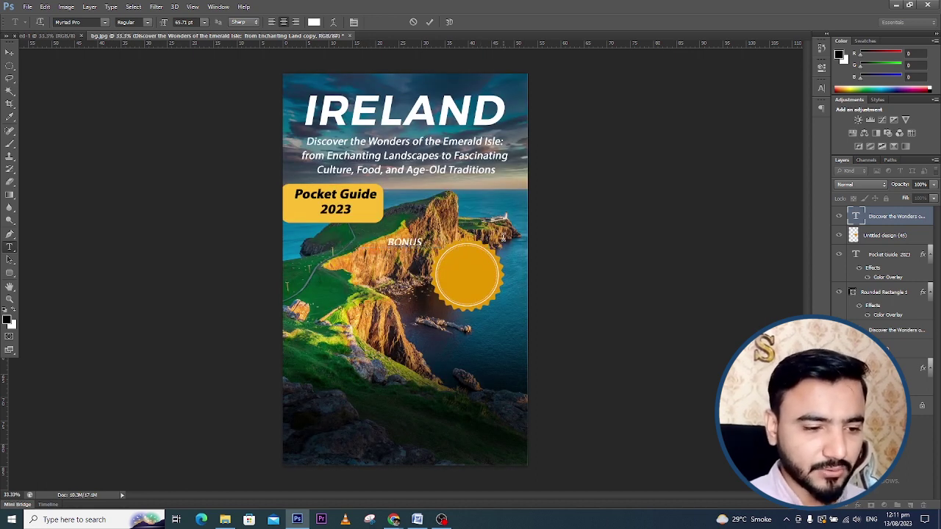
Enlarge the BONUS text to about 77 pt and center it in the upper part of the seal.
{"action": "left_click", "coordinate": [10, 53]}
{"action": "left_click_drag", "start_coordinate": [419, 246], "coordinate": [488, 262]}
{"action": "key", "text": "ctrl+t"}
{"action": "key", "text": "Return"}
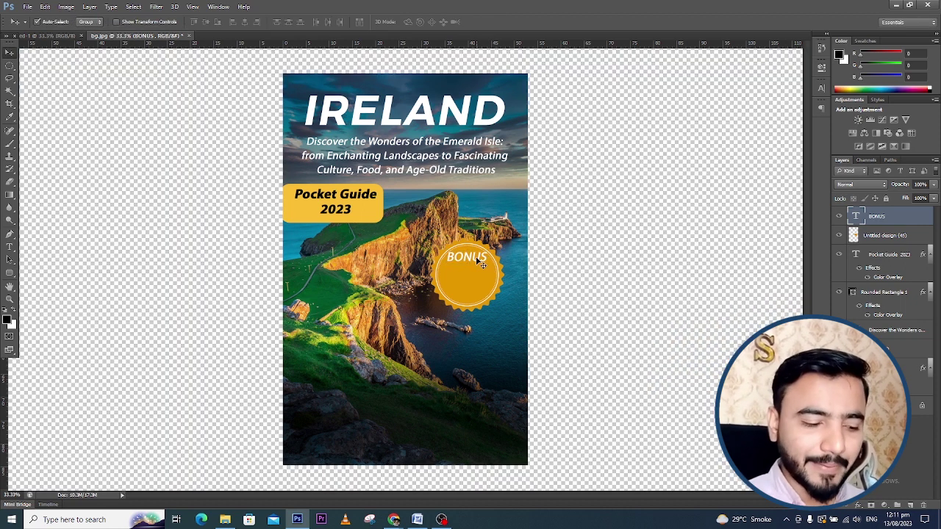
{"action": "left_click_drag", "start_coordinate": [479, 260], "coordinate": [480, 262]}
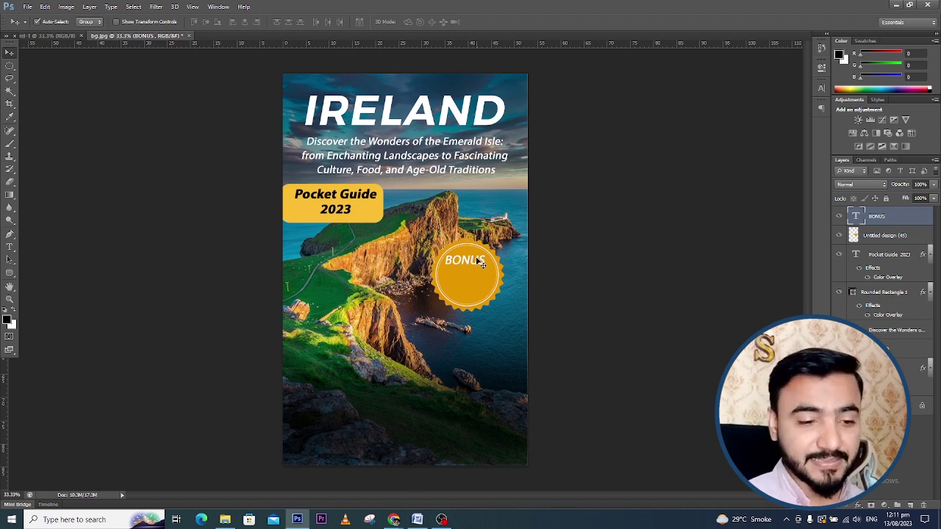
{"action": "left_click_drag", "start_coordinate": [482, 263], "coordinate": [483, 270]}
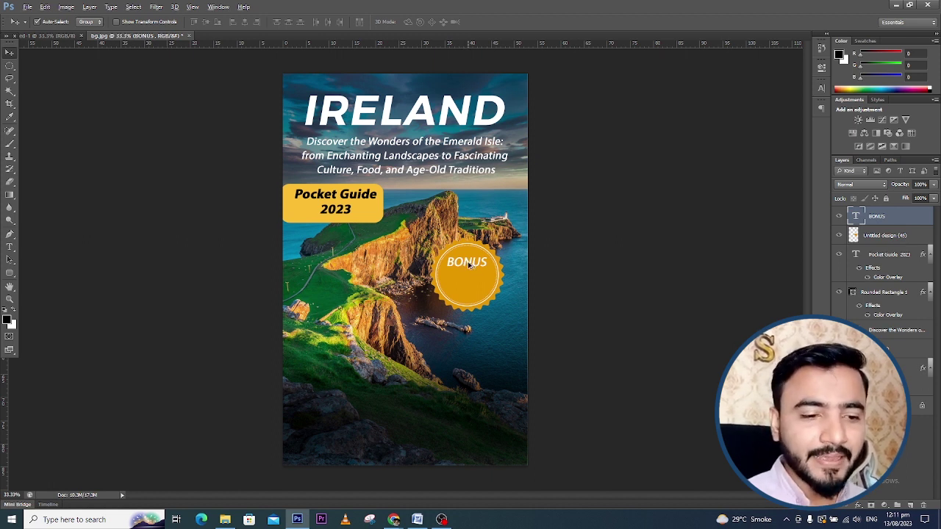
Duplicate the BONUS text just below itself and change the copy to "10 personalized itineraries", broken into two lines after "personalized".
{"action": "mouse_move", "coordinate": [470, 265]}
{"action": "left_mouse_down"}
{"action": "mouse_move", "coordinate": [496, 248]}
{"action": "mouse_move", "coordinate": [470, 278]}
{"action": "left_mouse_up"}
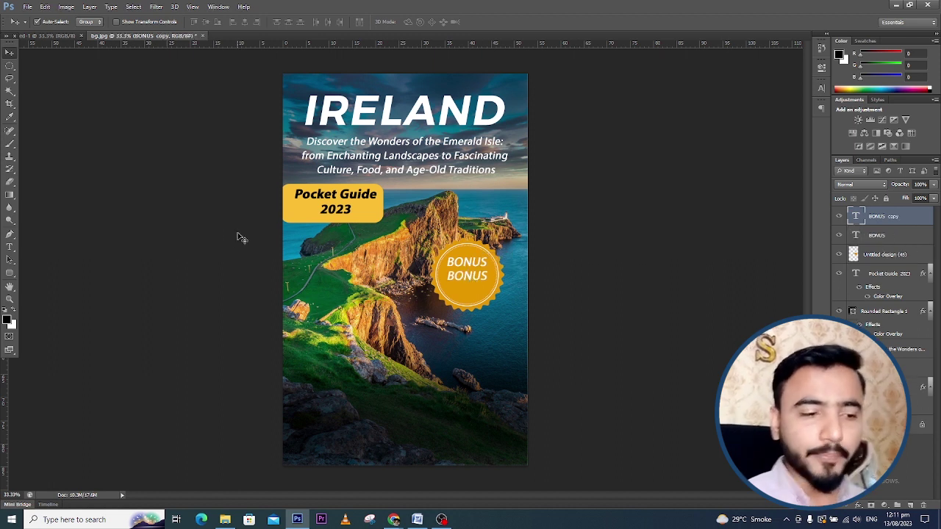
{"action": "left_click", "coordinate": [10, 247]}
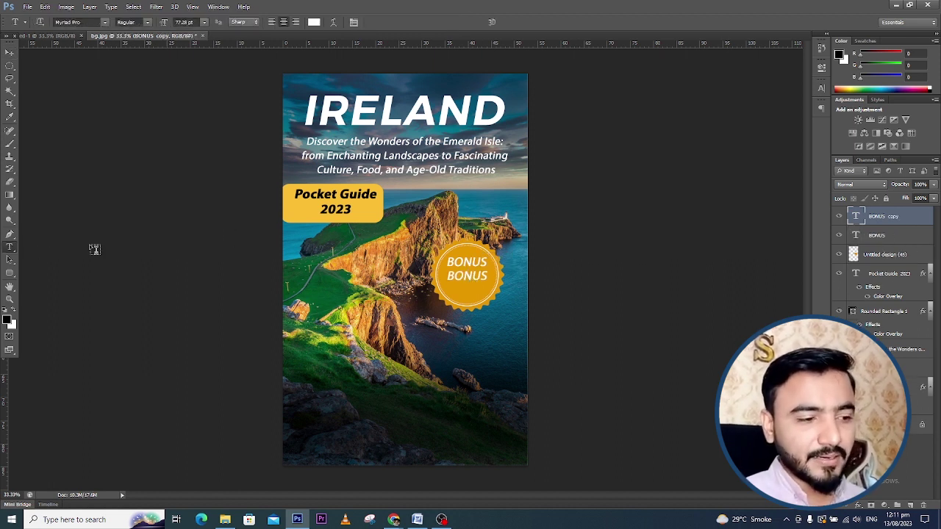
{"action": "double_click", "coordinate": [455, 276]}
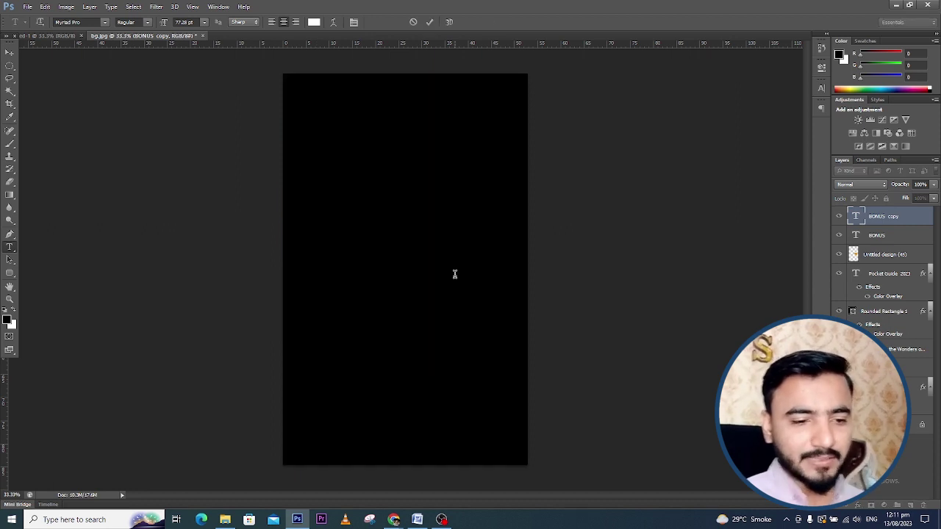
{"action": "key", "text": "ctrl+v"}
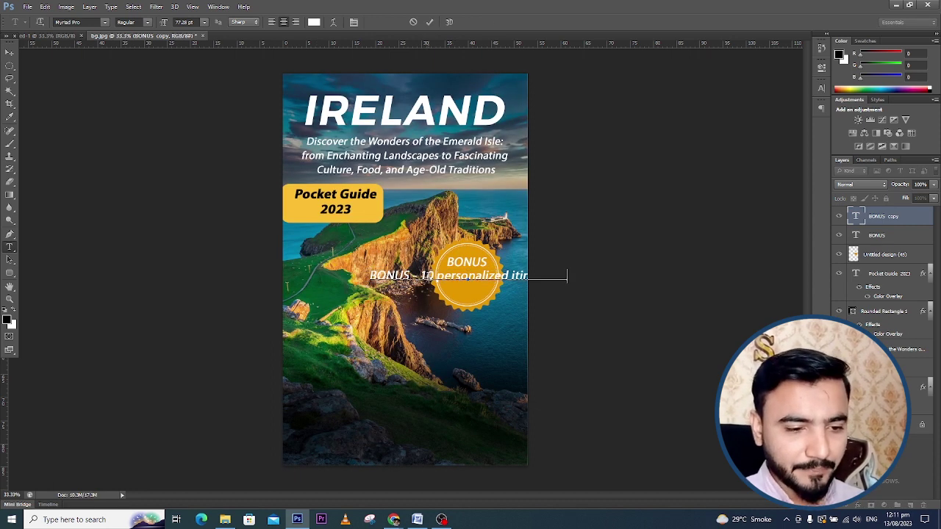
{"action": "left_click_drag", "start_coordinate": [425, 276], "coordinate": [357, 275]}
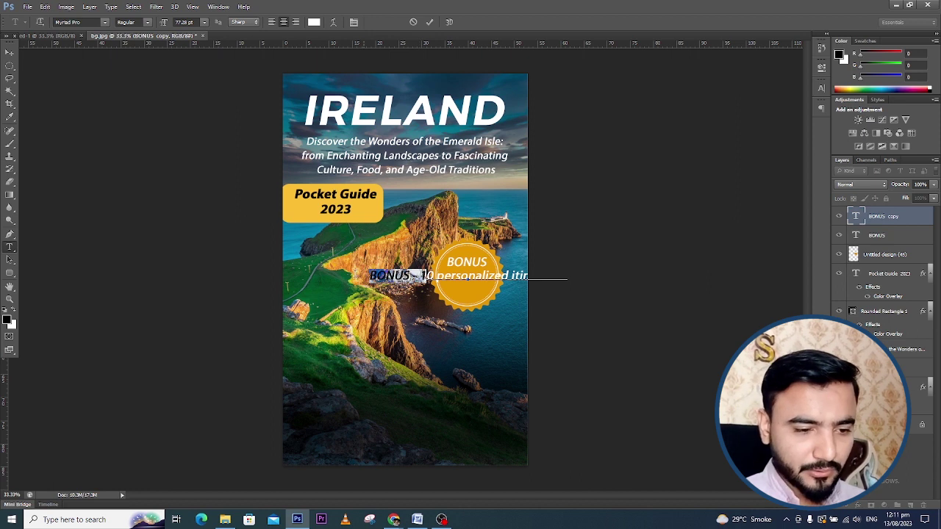
{"action": "key", "text": "BackSpace"}
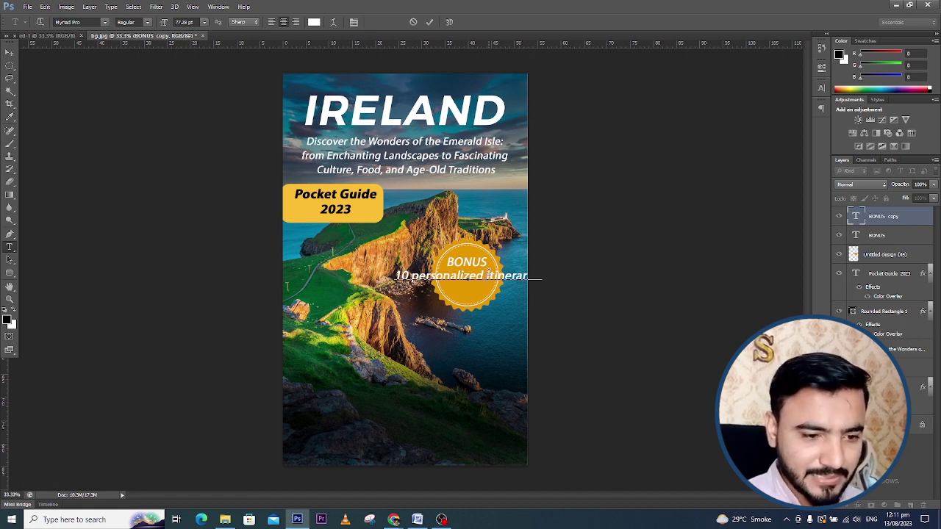
{"action": "left_click", "coordinate": [487, 275]}
{"action": "key", "text": "Return"}
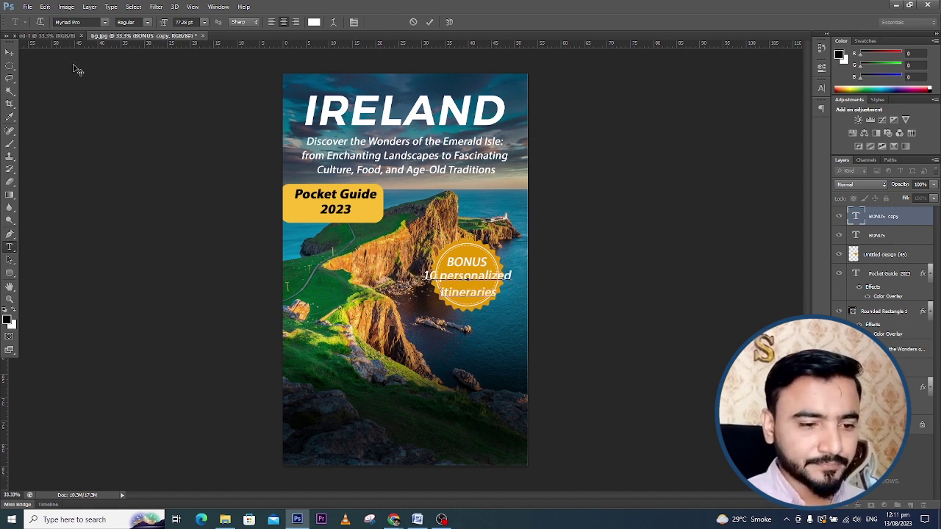
Scale the "10 personalized itineraries" text to about 63% and nudge it to fit centered under BONUS in the seal.
{"action": "left_click", "coordinate": [9, 55]}
{"action": "key", "text": "ctrl+t"}
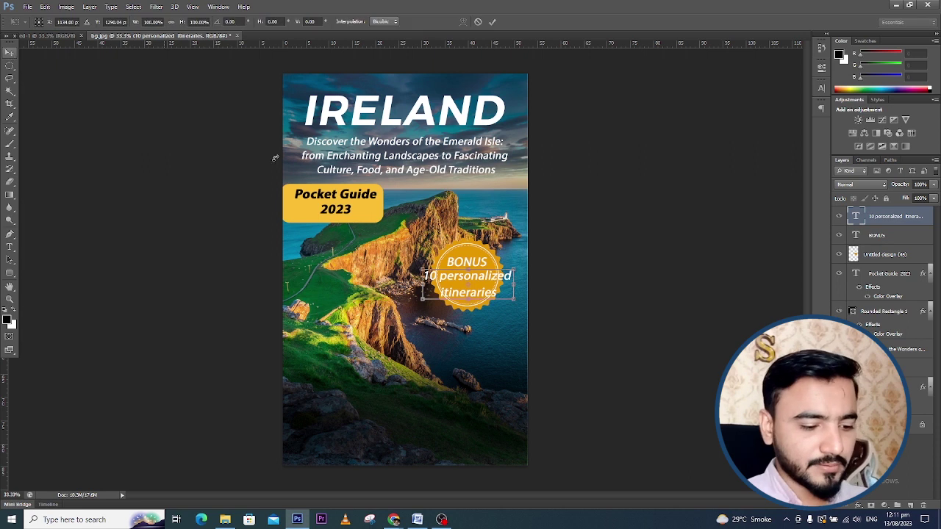
{"action": "left_click_drag", "start_coordinate": [512, 272], "coordinate": [497, 276]}
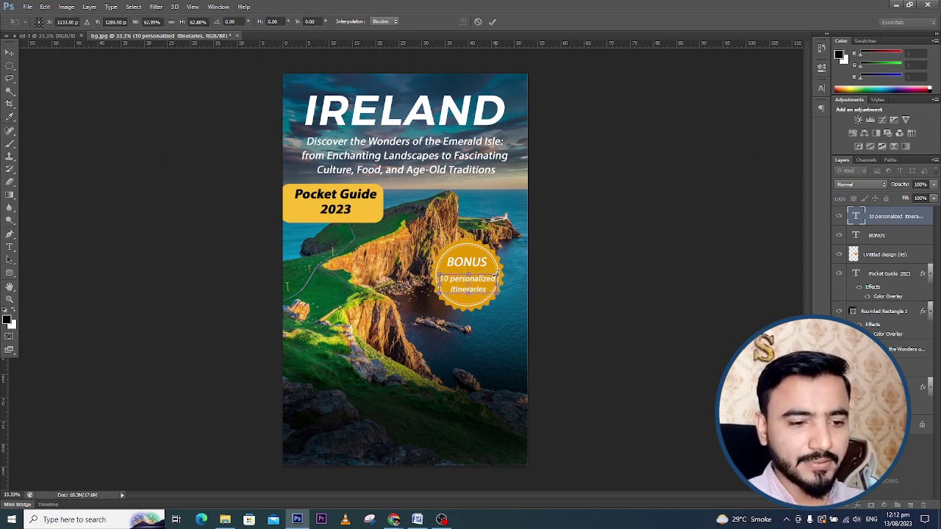
{"action": "key", "text": "Return"}
{"action": "key", "text": "Left"}
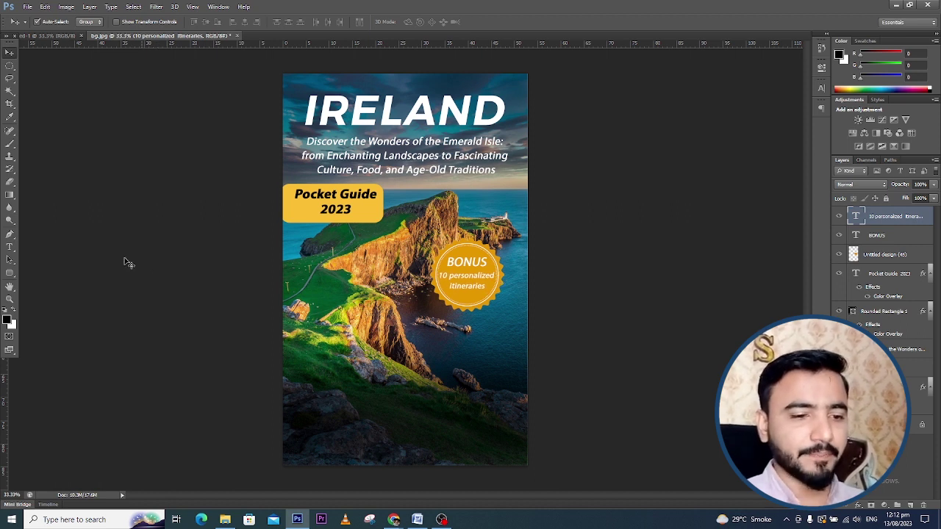
Tighten the leading of "10 personalized itineraries" and shift both text layers in the seal slightly down.
{"action": "left_click", "coordinate": [11, 248]}
{"action": "left_click_drag", "start_coordinate": [498, 287], "coordinate": [438, 270]}
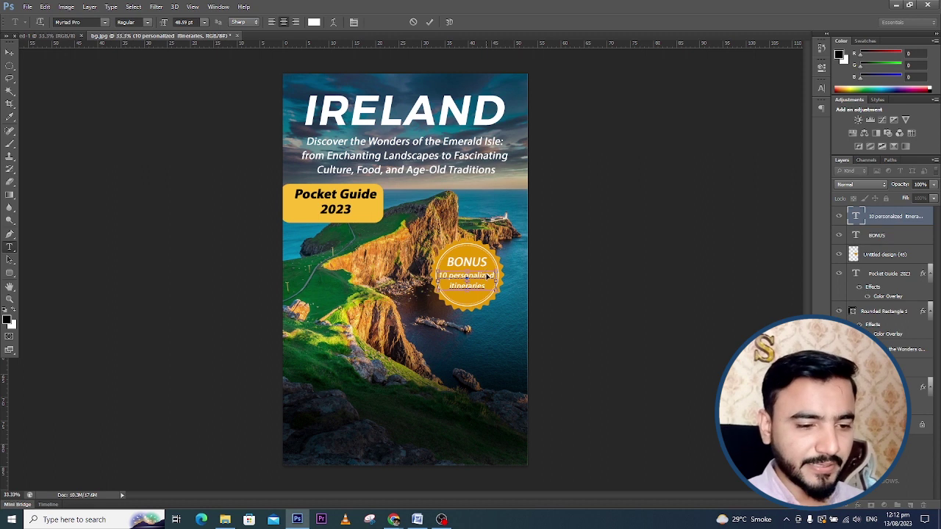
{"action": "left_click", "coordinate": [821, 89]}
{"action": "left_click", "coordinate": [764, 110]}
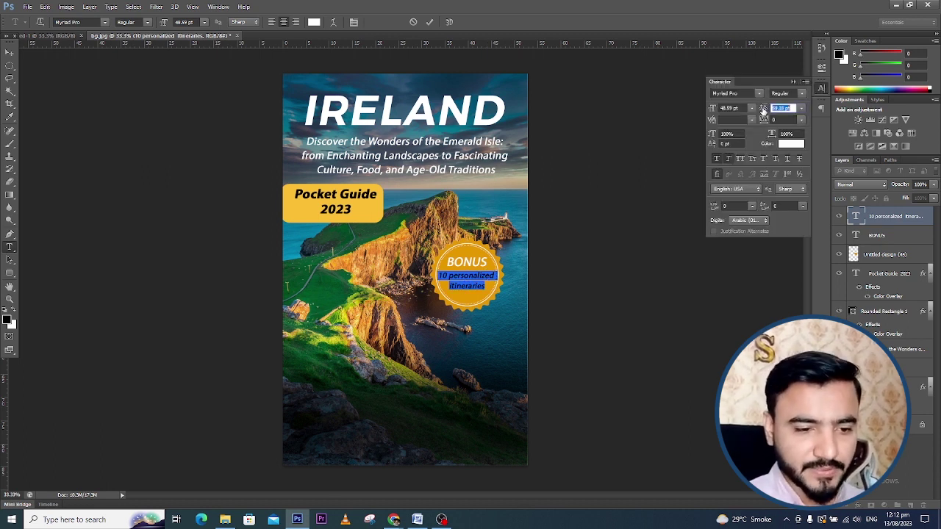
{"action": "left_click", "coordinate": [792, 82]}
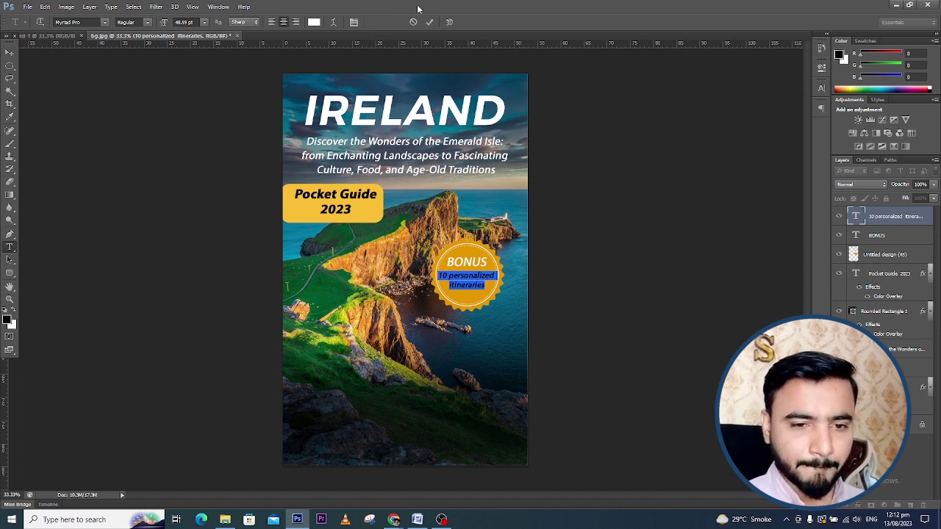
{"action": "left_click", "coordinate": [10, 52]}
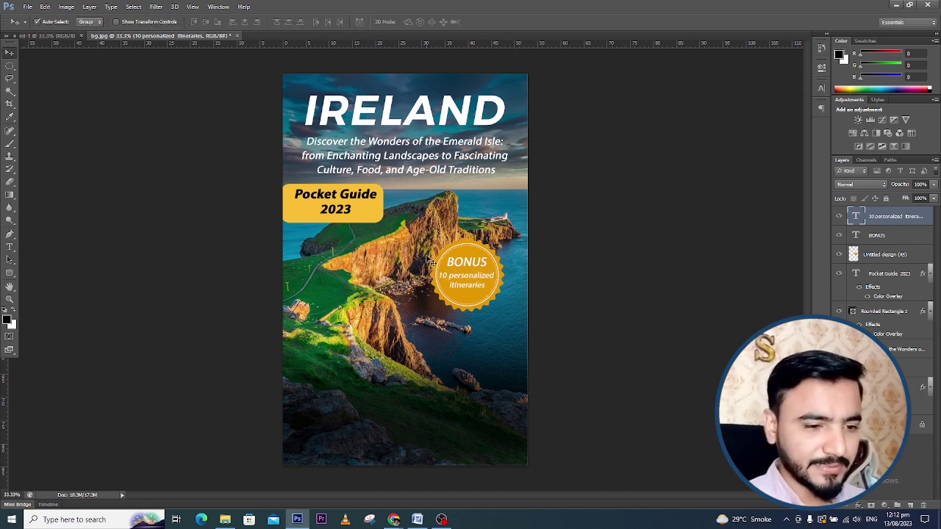
{"action": "left_click_drag", "start_coordinate": [470, 268], "coordinate": [474, 269]}
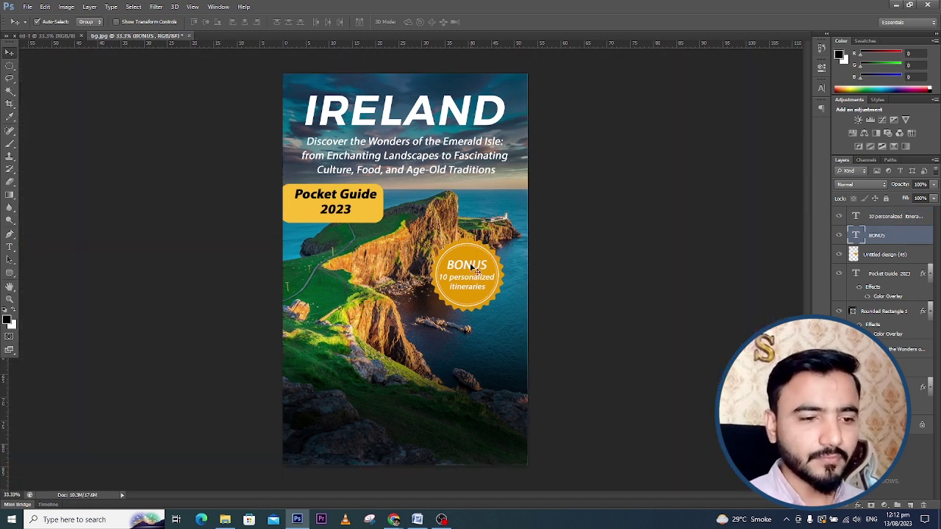
Add a Multiply drop shadow at 75% opacity to the IRELAND title and compare the title with and without it.
{"action": "left_click", "coordinate": [463, 125]}
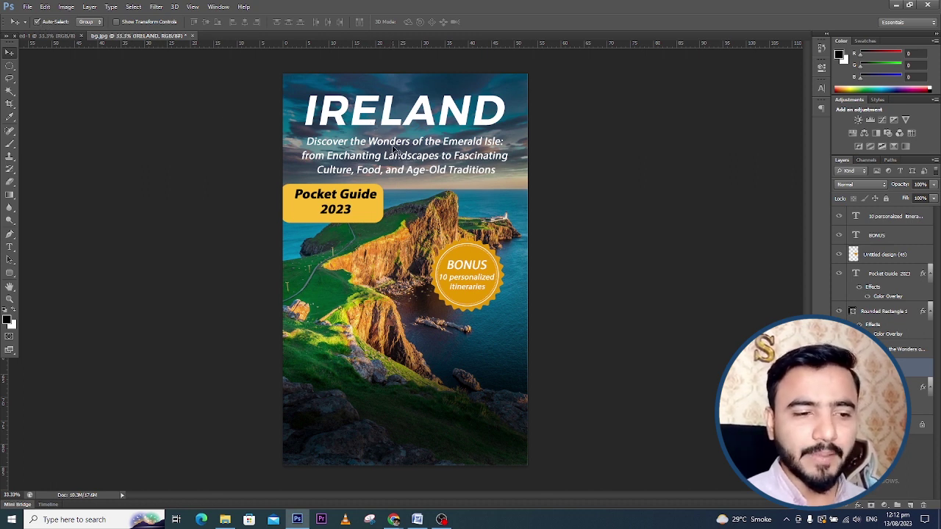
{"action": "double_click", "coordinate": [906, 369]}
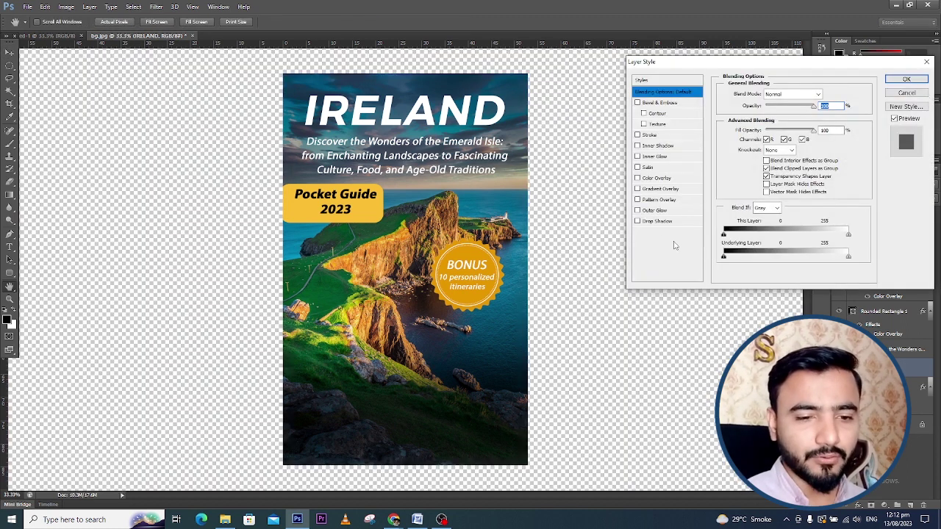
{"action": "left_click", "coordinate": [656, 223]}
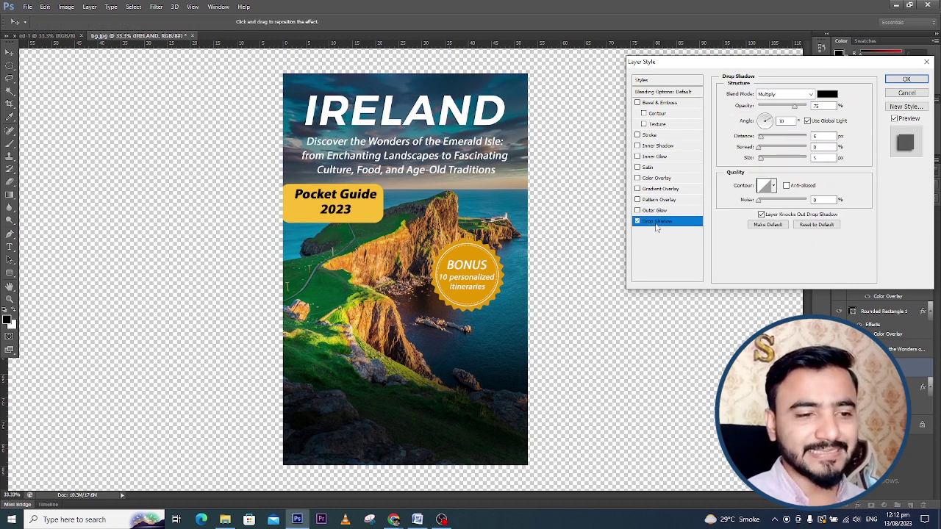
{"action": "key", "text": "ctrl+plus"}
{"action": "key", "text": "ctrl+plus"}
{"action": "key", "text": "ctrl+plus"}
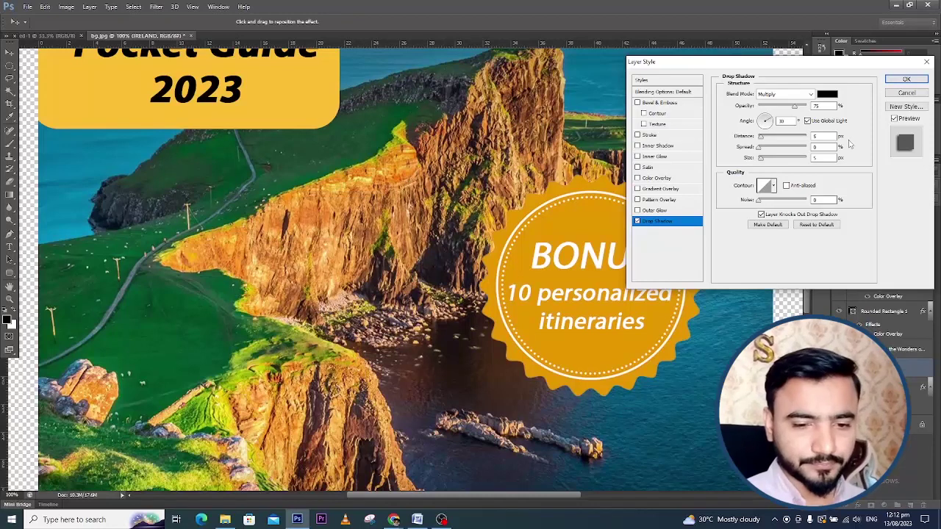
{"action": "left_click_drag", "start_coordinate": [839, 68], "coordinate": [695, 303]}
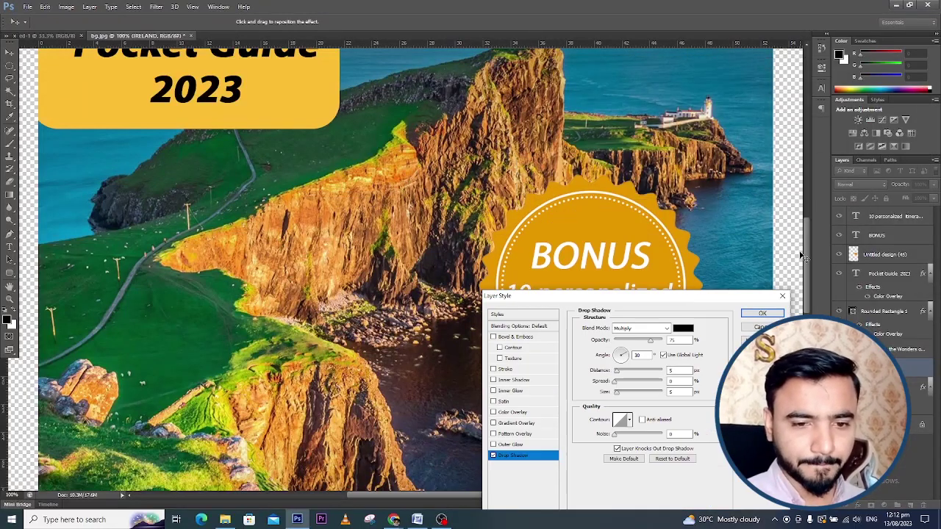
{"action": "left_click_drag", "start_coordinate": [807, 252], "coordinate": [800, 159]}
{"action": "left_click", "coordinate": [492, 458]}
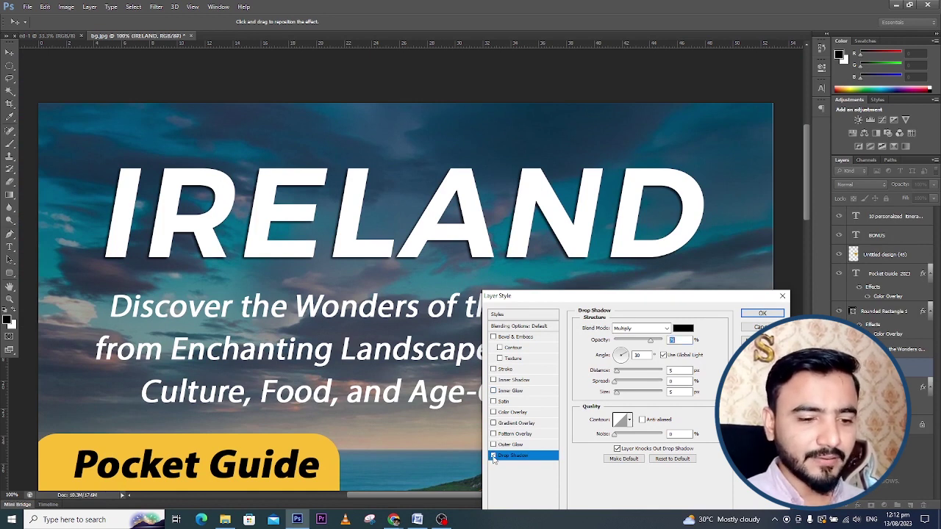
{"action": "key", "text": "space"}
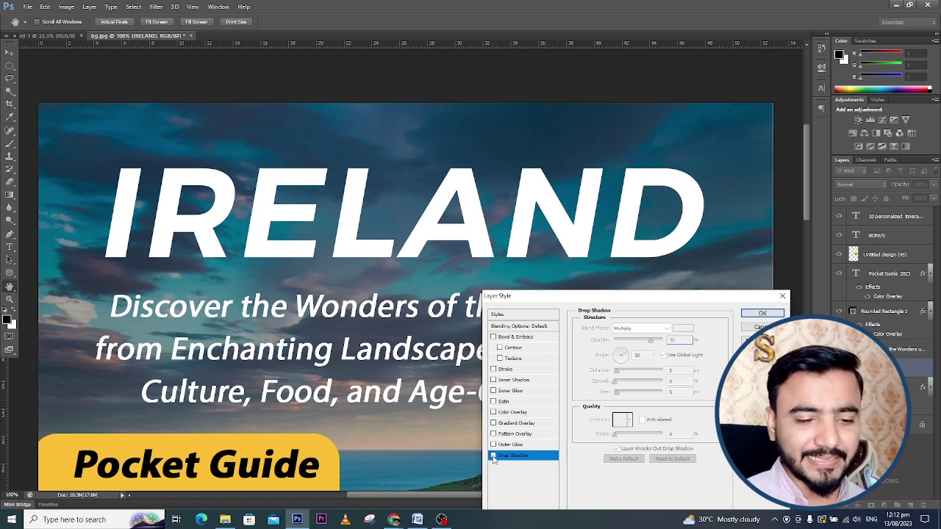
{"action": "left_click", "coordinate": [494, 458]}
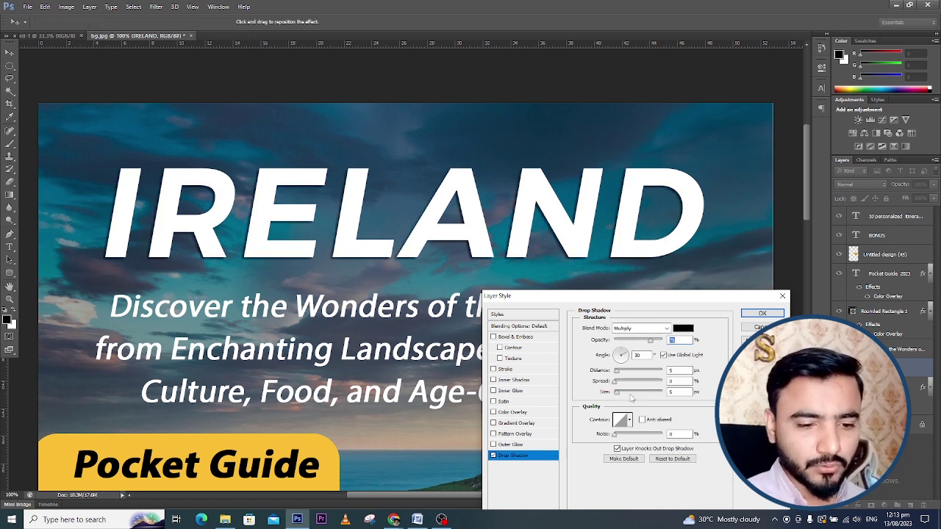
Set the IRELAND title's drop shadow to 15 px distance and 21 px size and apply it.
{"action": "mouse_move", "coordinate": [617, 394]}
{"action": "left_mouse_down"}
{"action": "mouse_move", "coordinate": [624, 373]}
{"action": "mouse_move", "coordinate": [618, 383]}
{"action": "left_mouse_up"}
{"action": "left_click", "coordinate": [620, 382]}
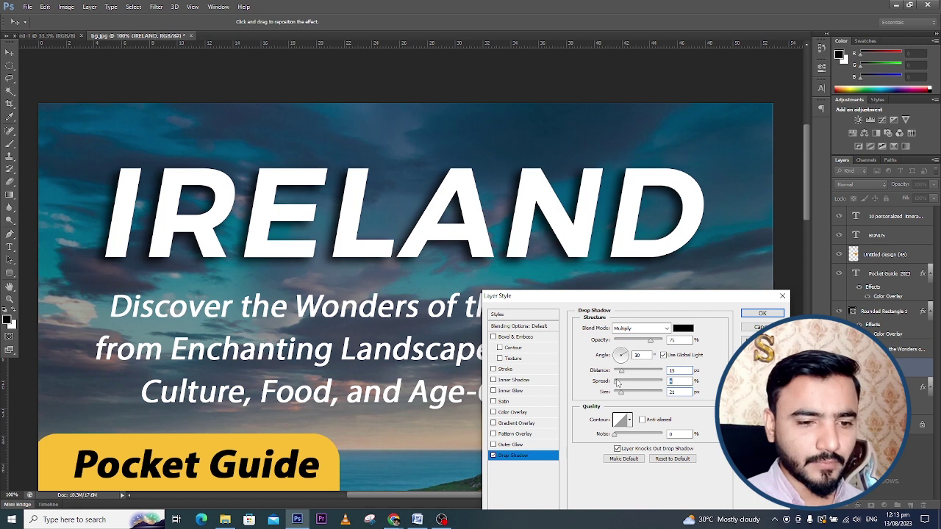
{"action": "left_click", "coordinate": [763, 313]}
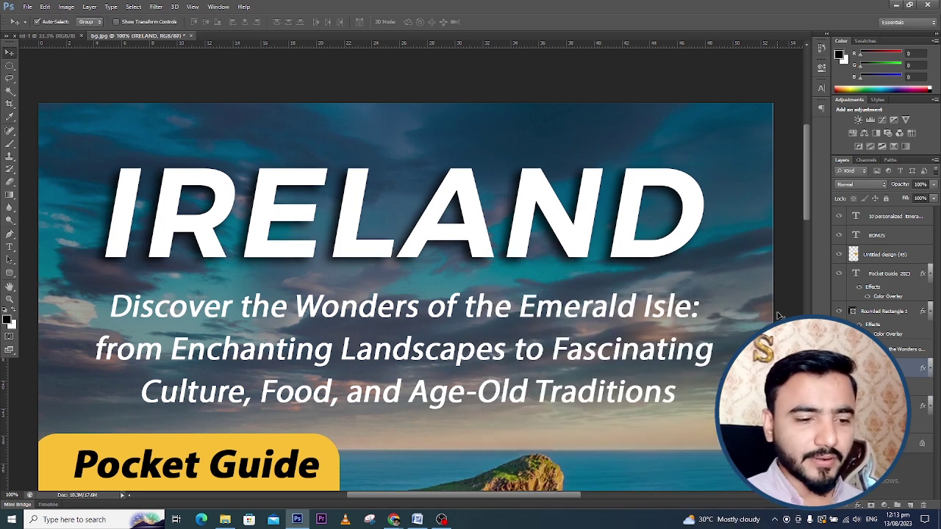
Apply a drop shadow with 5 px distance and 5 px size to the "Discover the Wonders" subtitle.
{"action": "left_click", "coordinate": [908, 349]}
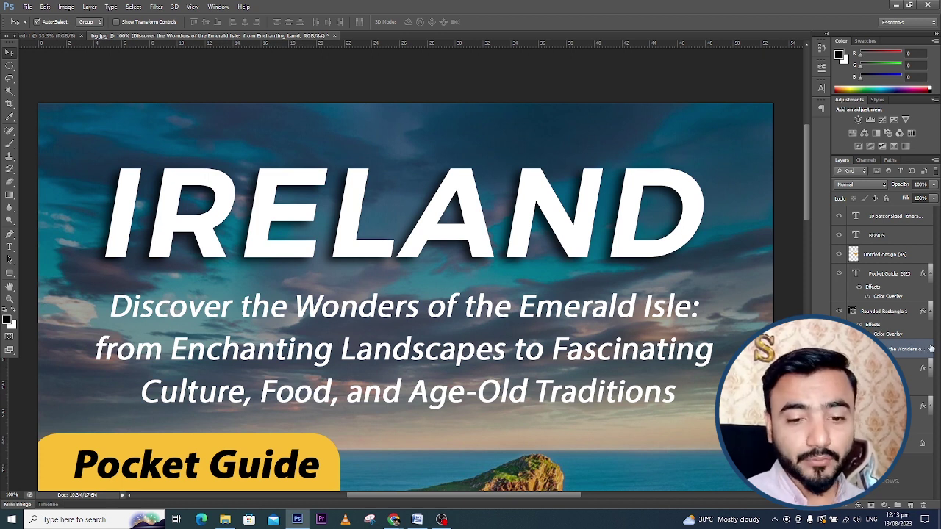
{"action": "double_click", "coordinate": [929, 349]}
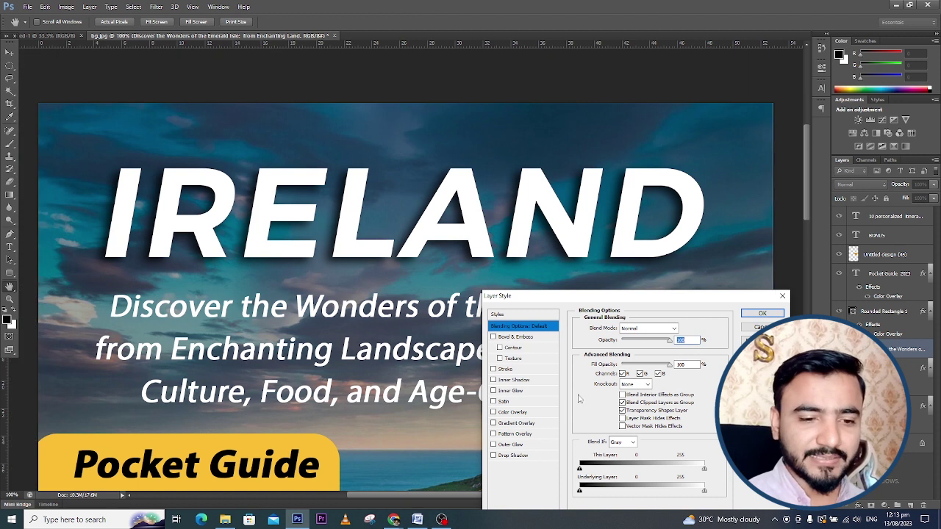
{"action": "left_click", "coordinate": [494, 456]}
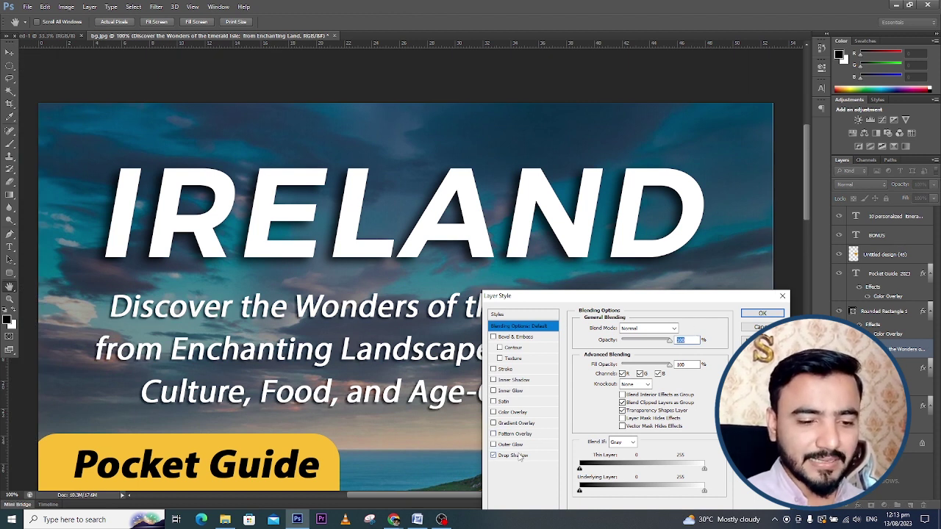
{"action": "left_click", "coordinate": [519, 456]}
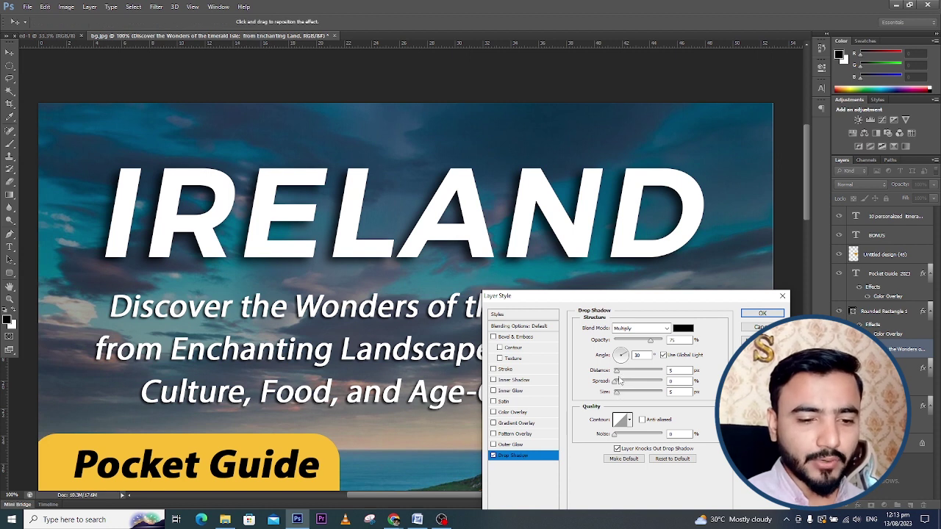
{"action": "left_click", "coordinate": [745, 316]}
{"action": "key", "text": "ctrl+minus"}
{"action": "key", "text": "ctrl+minus"}
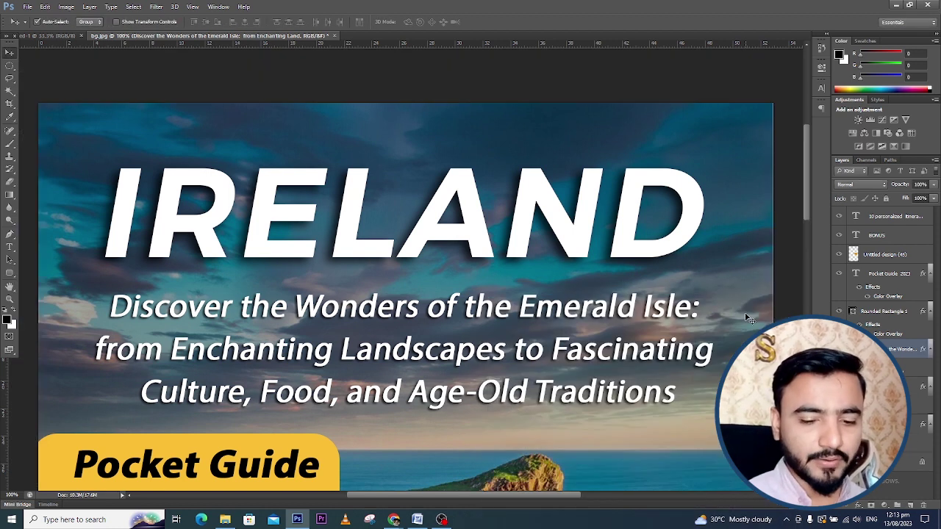
{"action": "key", "text": "ctrl+0"}
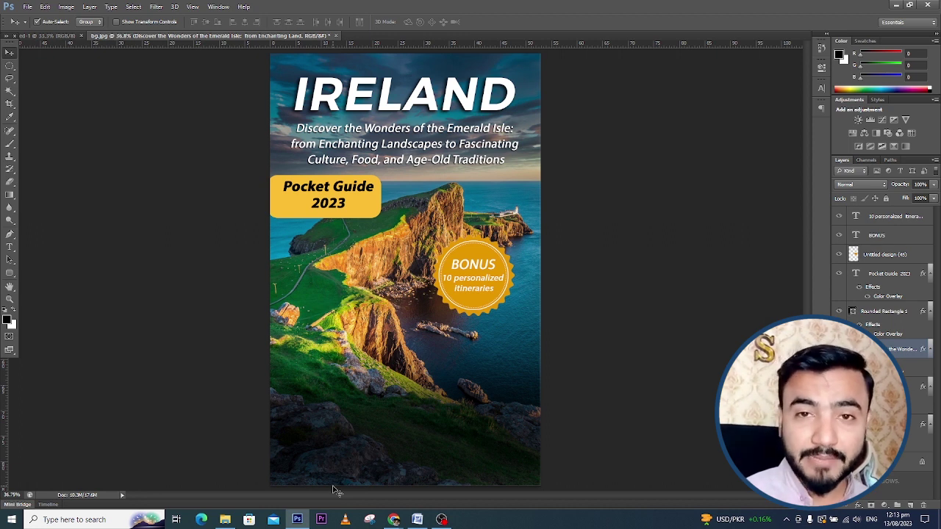
Place the logo_Happy_Travels-removebg-preview image on the cover and move it to the bottom center.
{"action": "left_click_drag", "start_coordinate": [336, 490], "coordinate": [335, 492]}
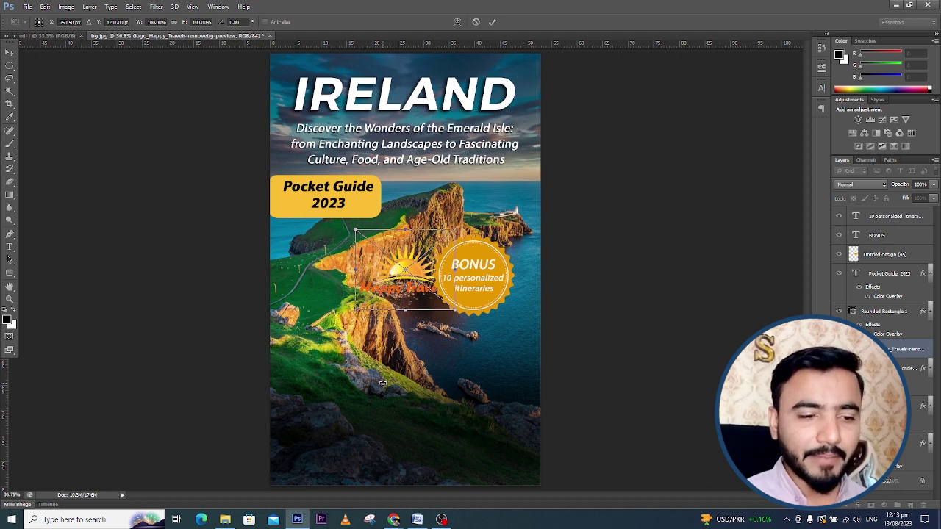
{"action": "key", "text": "Return"}
{"action": "left_click_drag", "start_coordinate": [416, 268], "coordinate": [415, 440]}
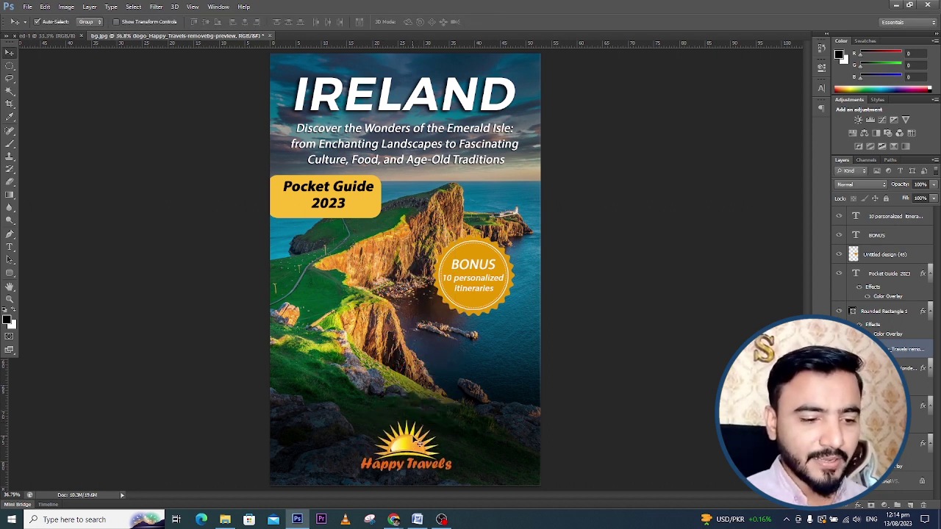
Scale the Happy Travels logo to about 83% and nudge it into a centered position near the cover's bottom edge.
{"action": "key", "text": "ctrl+t"}
{"action": "left_click_drag", "start_coordinate": [456, 405], "coordinate": [452, 423]}
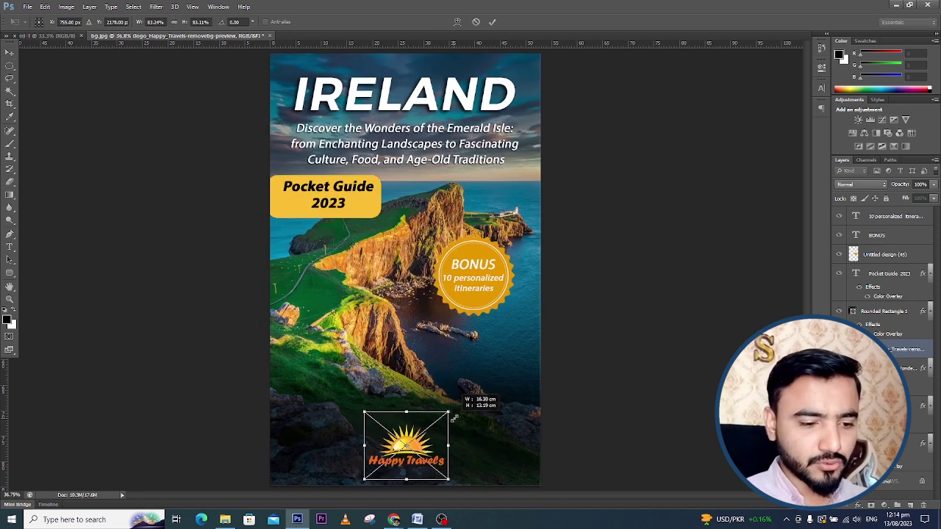
{"action": "key", "text": "Return"}
{"action": "key", "text": "Right"}
{"action": "key", "text": "Right"}
{"action": "key", "text": "Right"}
{"action": "key", "text": "Right"}
{"action": "key", "text": "Right"}
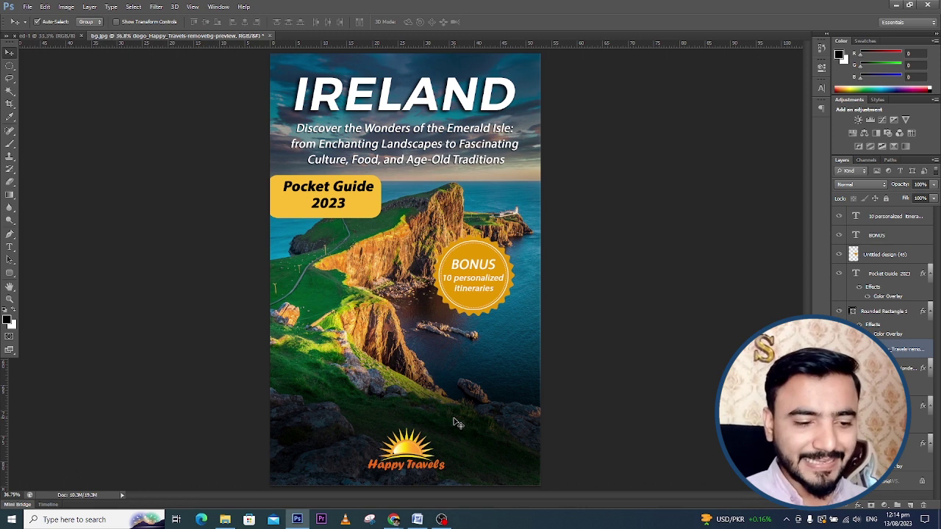
{"action": "key", "text": "Left"}
{"action": "key", "text": "Left"}
{"action": "key", "text": "Left"}
{"action": "key", "text": "Down"}
{"action": "key", "text": "Down"}
{"action": "key", "text": "Down"}
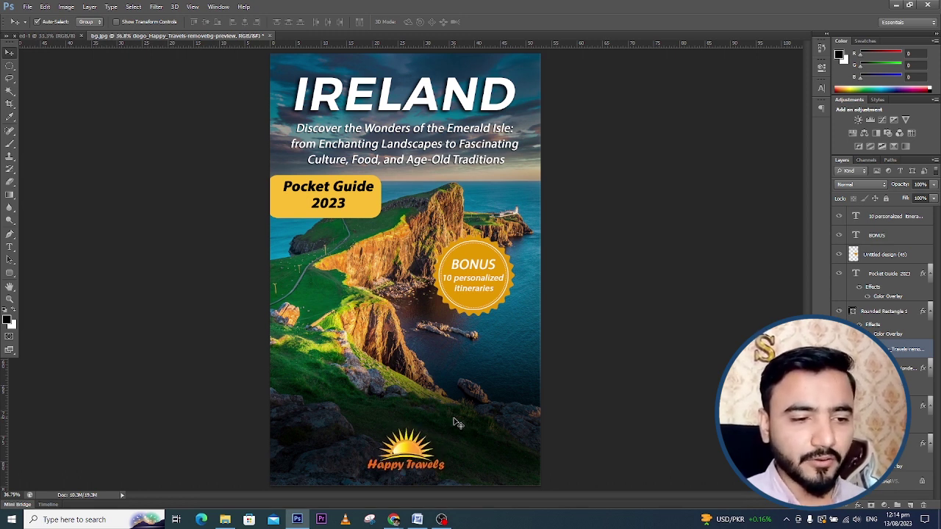
{"action": "key", "text": "ctrl+minus"}
{"action": "key", "text": "ctrl+minus"}
{"action": "key", "text": "ctrl+minus"}
{"action": "key", "text": "ctrl+minus"}
{"action": "key", "text": "ctrl+plus"}
{"action": "key", "text": "ctrl+plus"}
{"action": "key", "text": "ctrl+plus"}
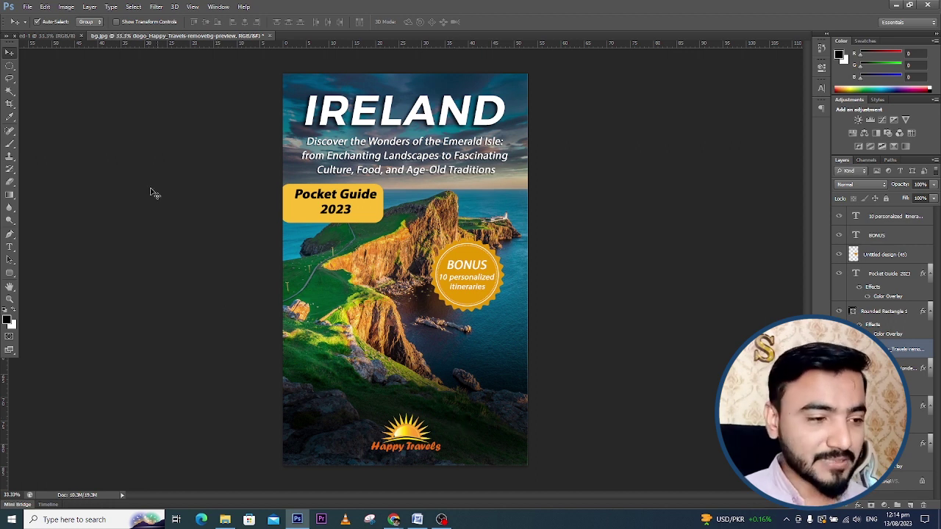
Export the cover for web as a maximum-quality JPEG named "cover" on the Desktop.
{"action": "left_click", "coordinate": [27, 7]}
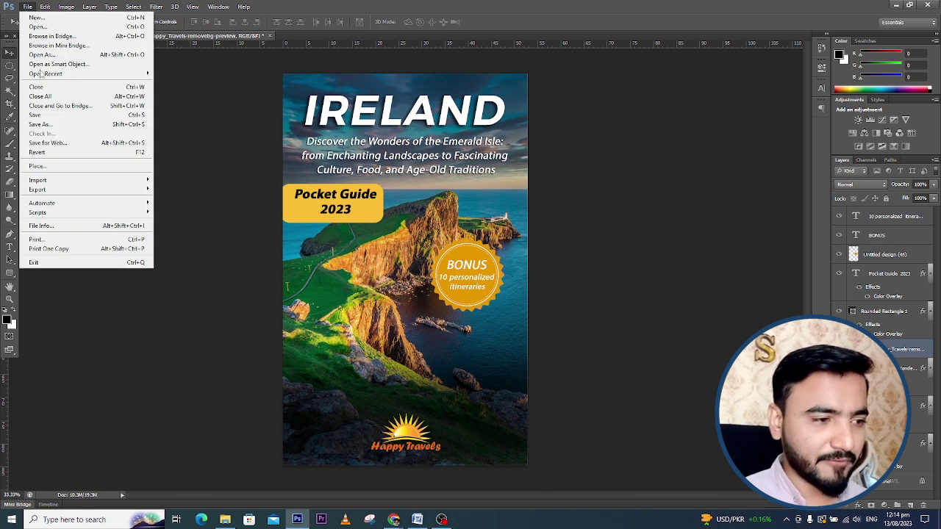
{"action": "left_click", "coordinate": [48, 142]}
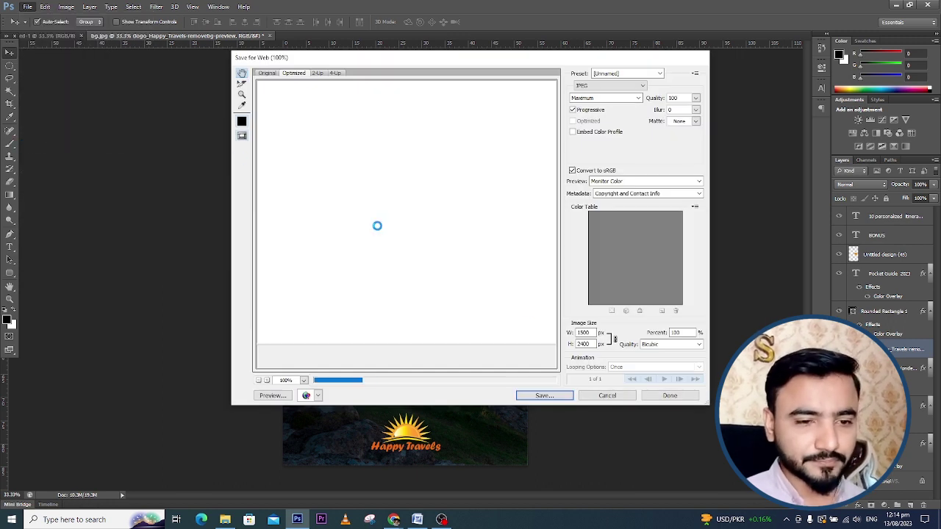
{"action": "left_click", "coordinate": [544, 396]}
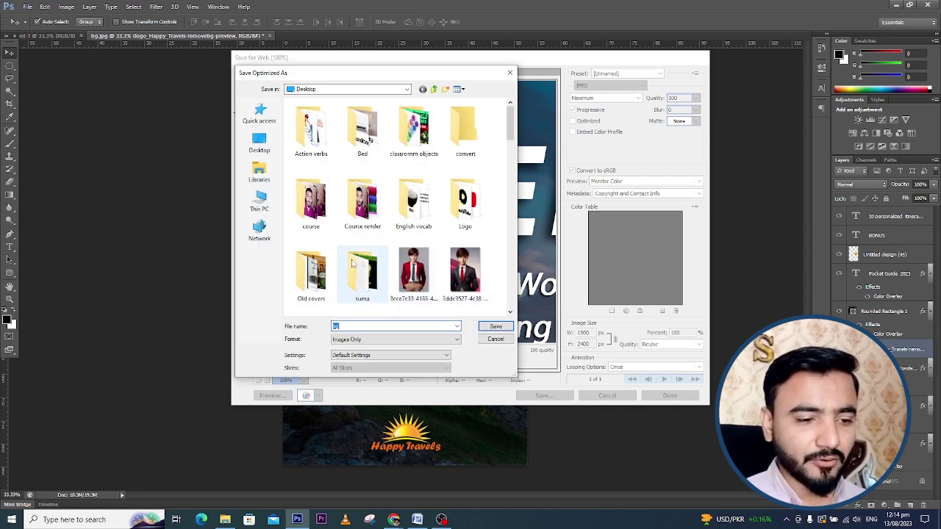
{"action": "type", "text": "cover"}
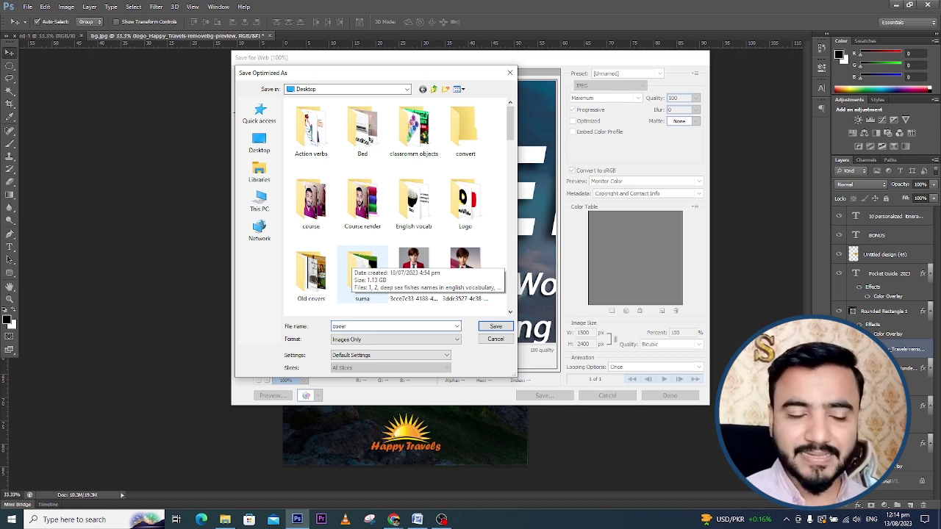
{"action": "left_click", "coordinate": [259, 143]}
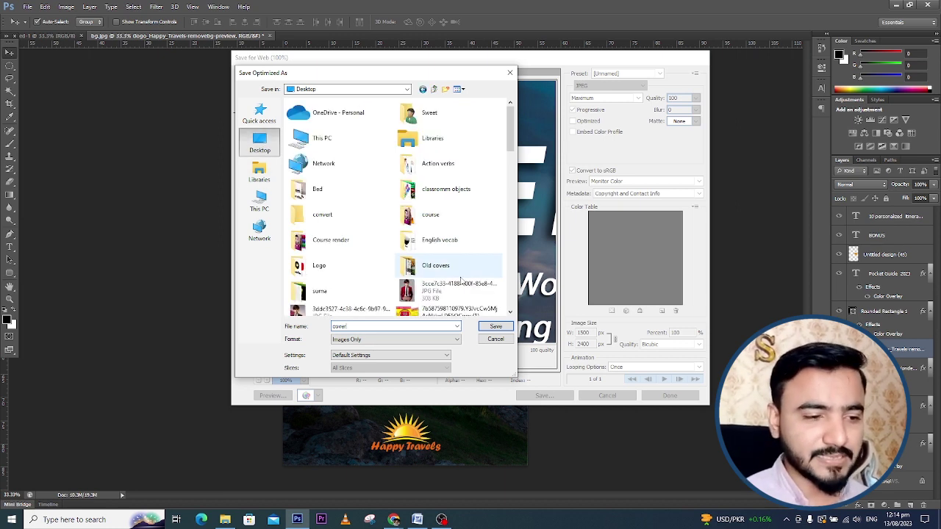
{"action": "left_click", "coordinate": [497, 327]}
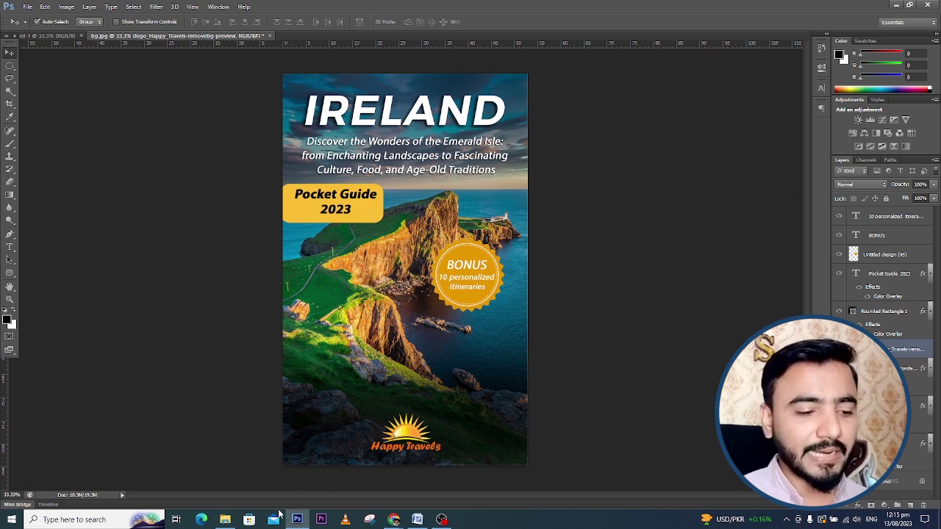
Open the 3d book mockup.psd file and select its 6x9 Book Facing Left group.
{"action": "left_click", "coordinate": [226, 520]}
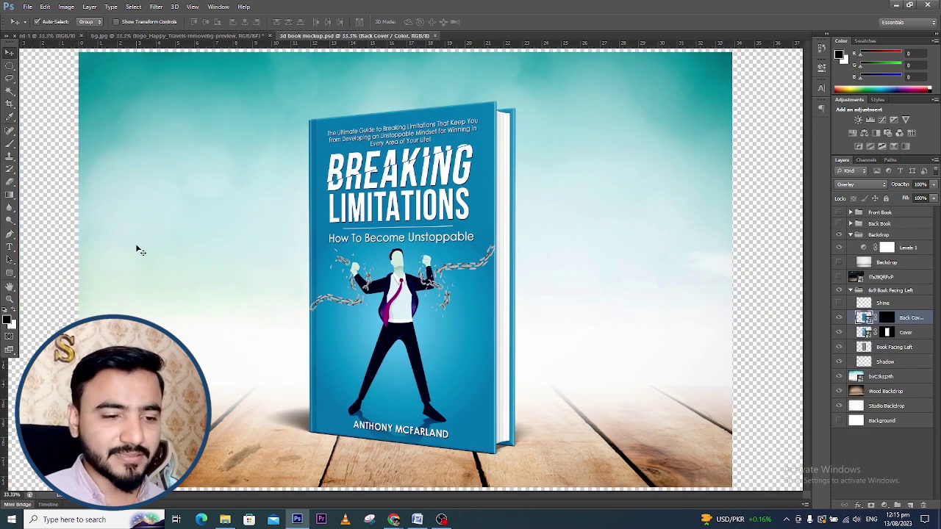
{"action": "left_click", "coordinate": [356, 211]}
{"action": "key", "text": "ctrl+minus"}
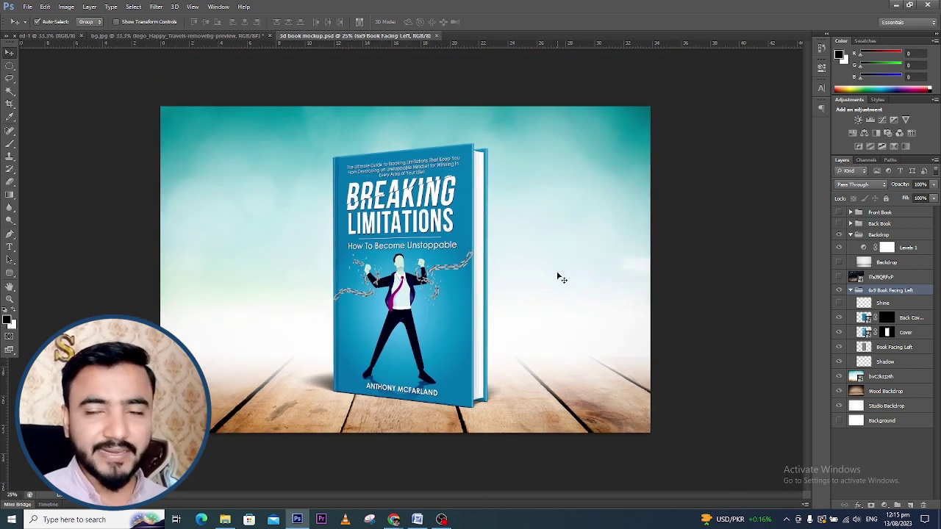
Inspect the contents of the Back Cover smart object and return to the 3d book mockup document.
{"action": "key", "text": "shift+alt+o"}
{"action": "double_click", "coordinate": [864, 318]}
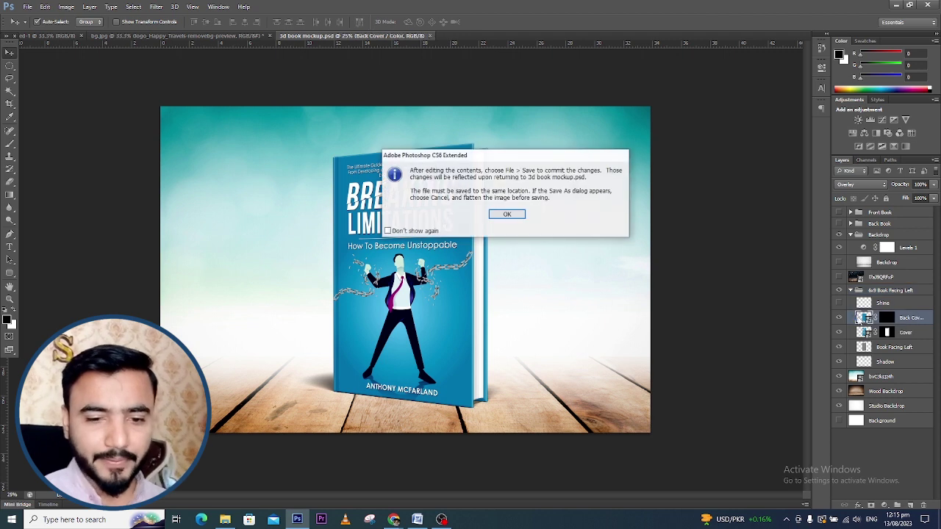
{"action": "left_click", "coordinate": [515, 214]}
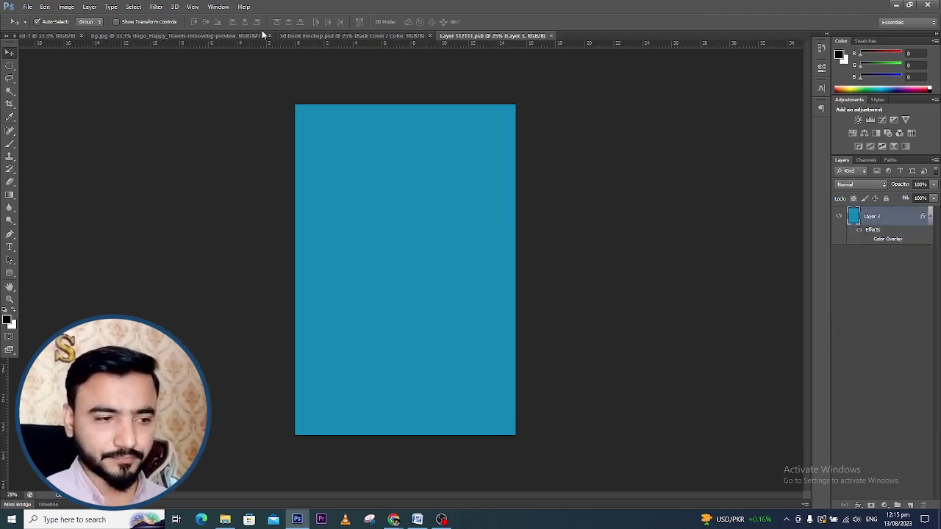
{"action": "left_click", "coordinate": [335, 35]}
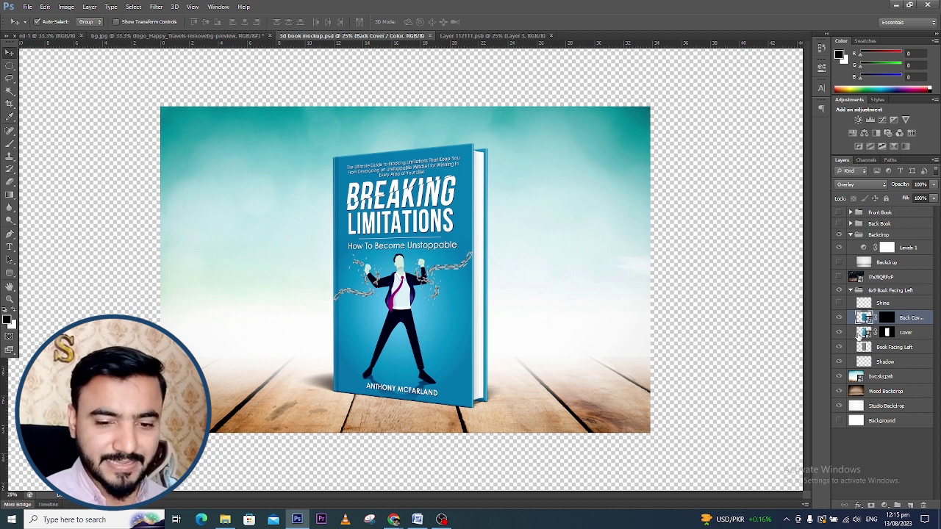
Open the mockup's Cover smart object and place the exported cover image above its existing layers.
{"action": "left_click", "coordinate": [862, 332]}
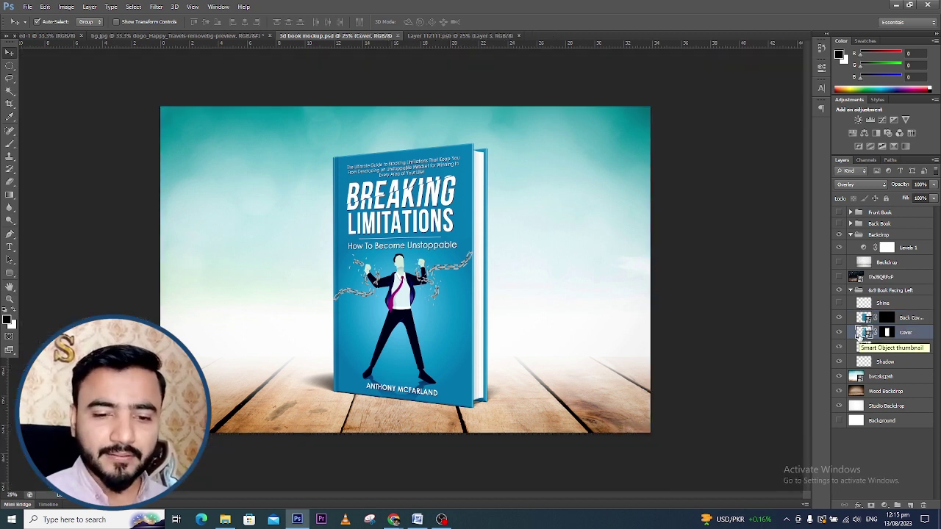
{"action": "double_click", "coordinate": [861, 333]}
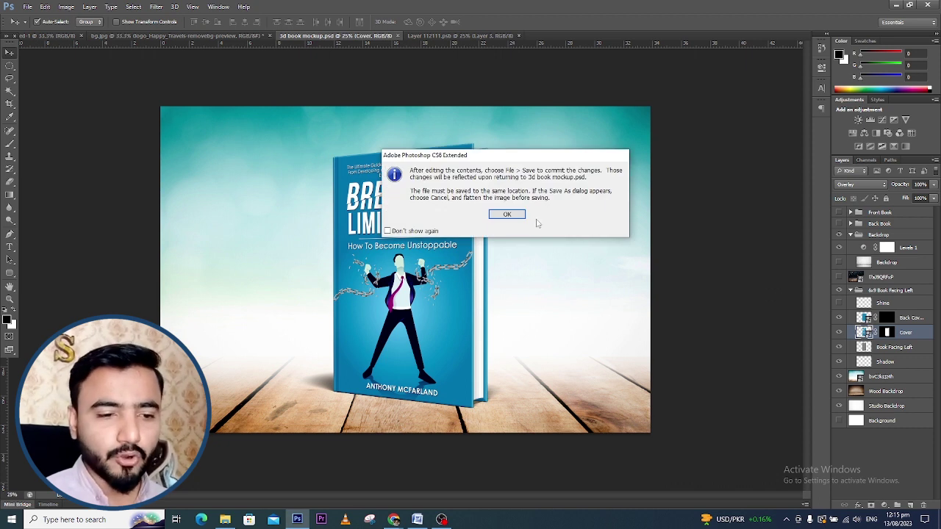
{"action": "left_click", "coordinate": [513, 213]}
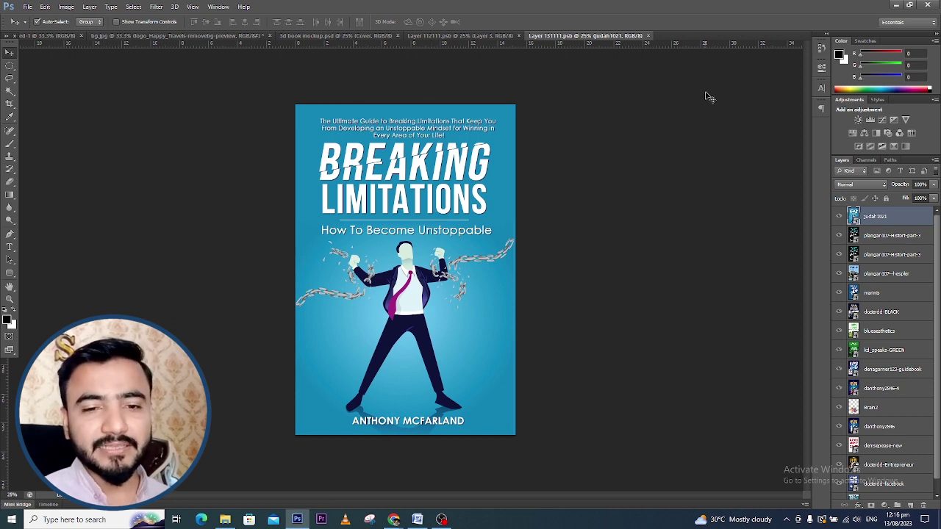
{"action": "left_click", "coordinate": [897, 4]}
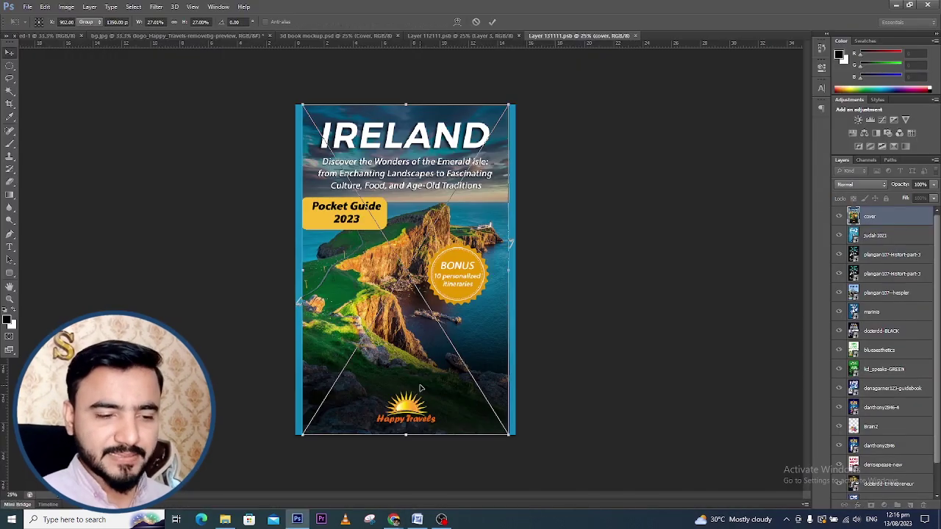
{"action": "key", "text": "Return"}
Stretch the placed cover horizontally to fill the full canvas width, save the smart object and return to the mockup.
{"action": "key", "text": "ctrl+t"}
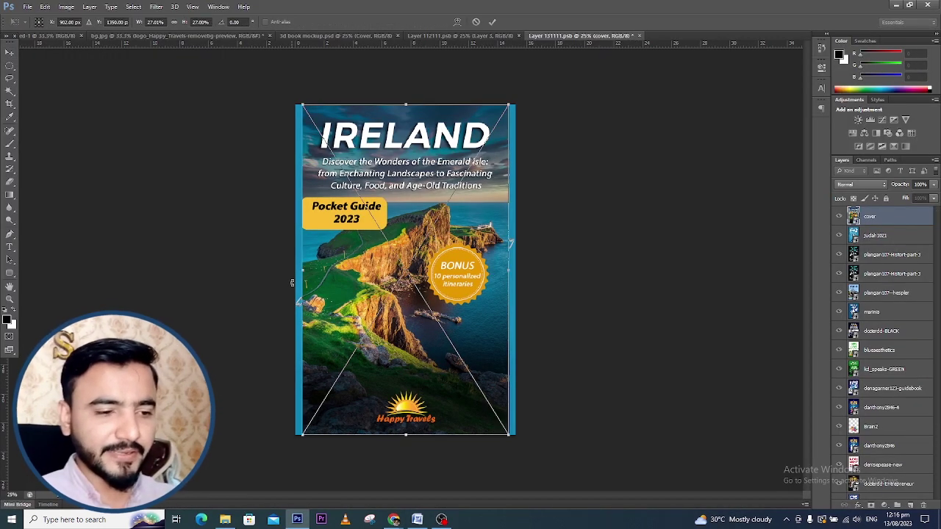
{"action": "left_click_drag", "start_coordinate": [296, 275], "coordinate": [295, 272]}
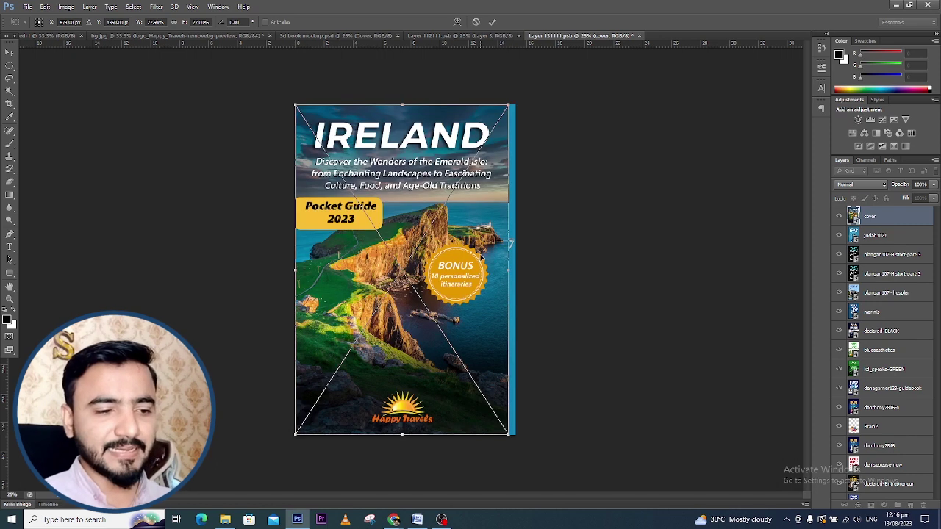
{"action": "mouse_move", "coordinate": [507, 266]}
{"action": "left_mouse_down"}
{"action": "mouse_move", "coordinate": [519, 259]}
{"action": "mouse_move", "coordinate": [517, 267]}
{"action": "left_mouse_up"}
{"action": "key", "text": "Return"}
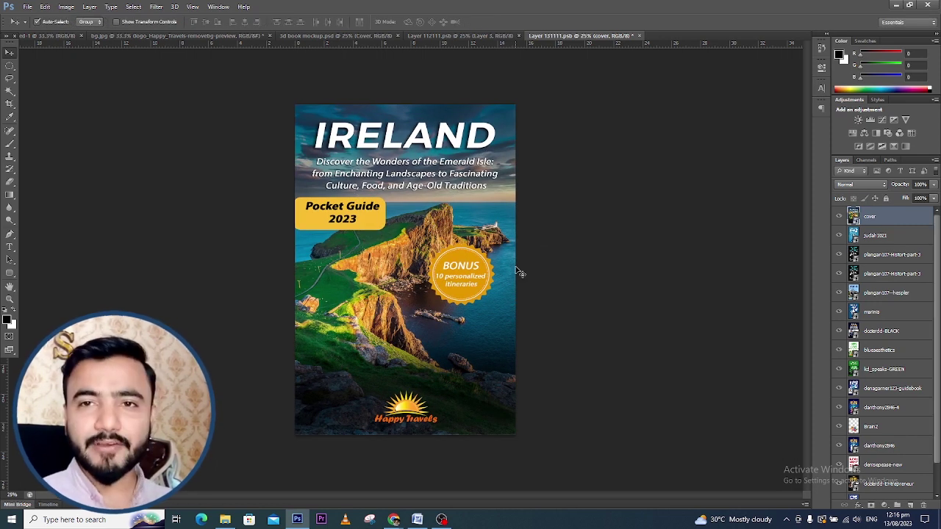
{"action": "key", "text": "ctrl+s"}
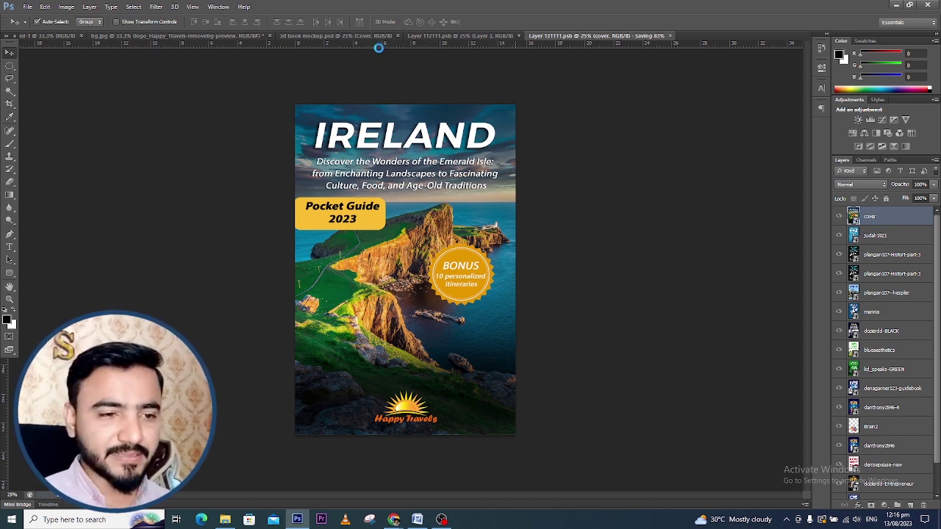
{"action": "left_click", "coordinate": [363, 39]}
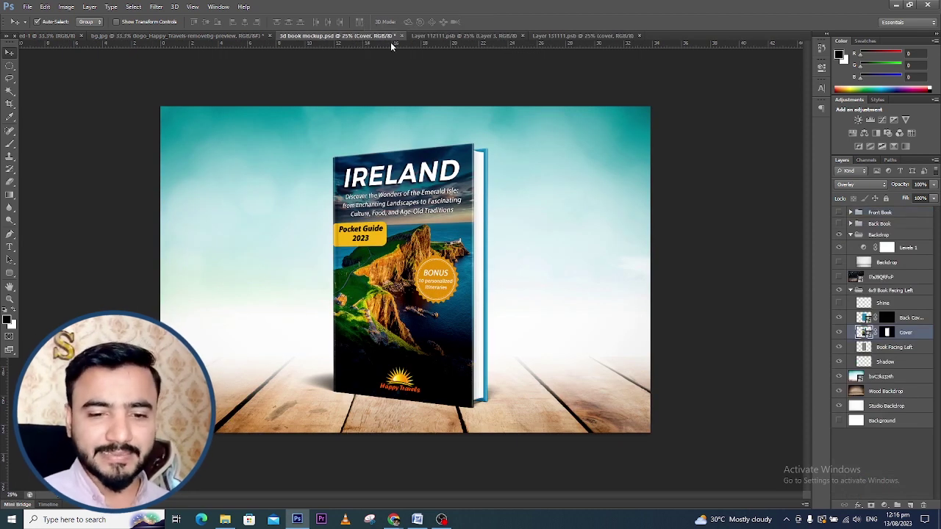
Hide the Levels 1 adjustment and set the foreground colour to blue 237b9c, sampled from the sea on the book cover.
{"action": "left_click", "coordinate": [840, 247]}
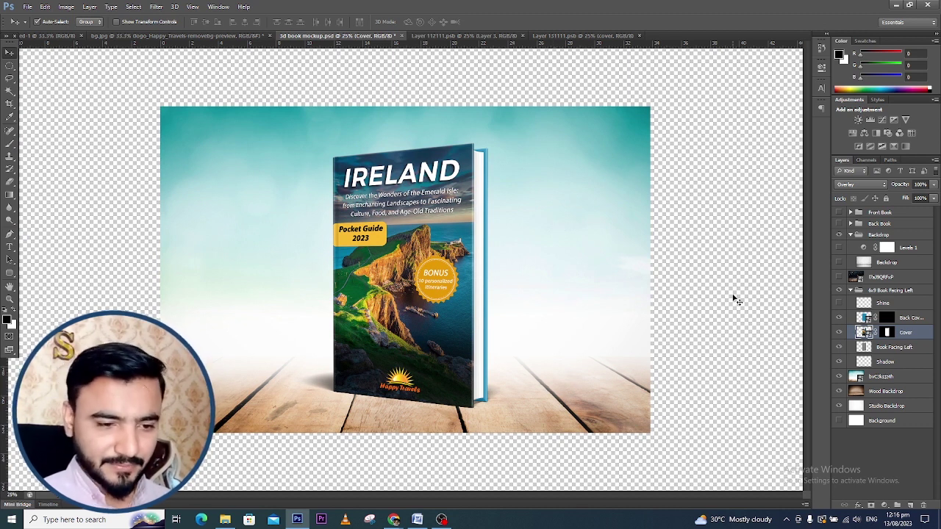
{"action": "left_click", "coordinate": [7, 320]}
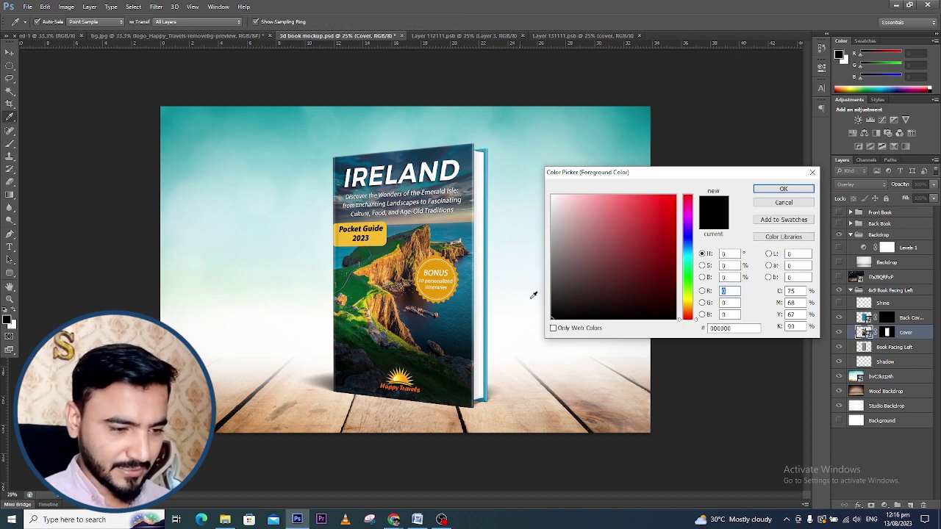
{"action": "left_click", "coordinate": [466, 286]}
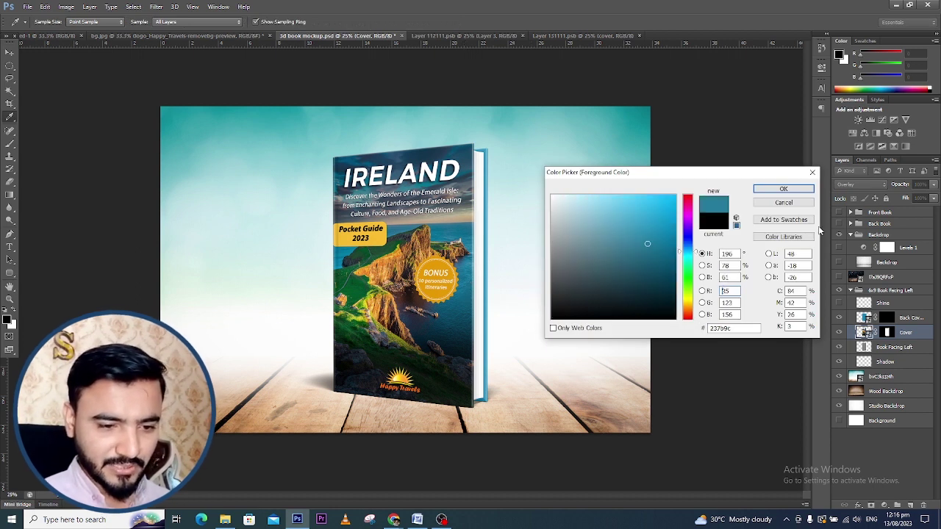
{"action": "left_click", "coordinate": [792, 191]}
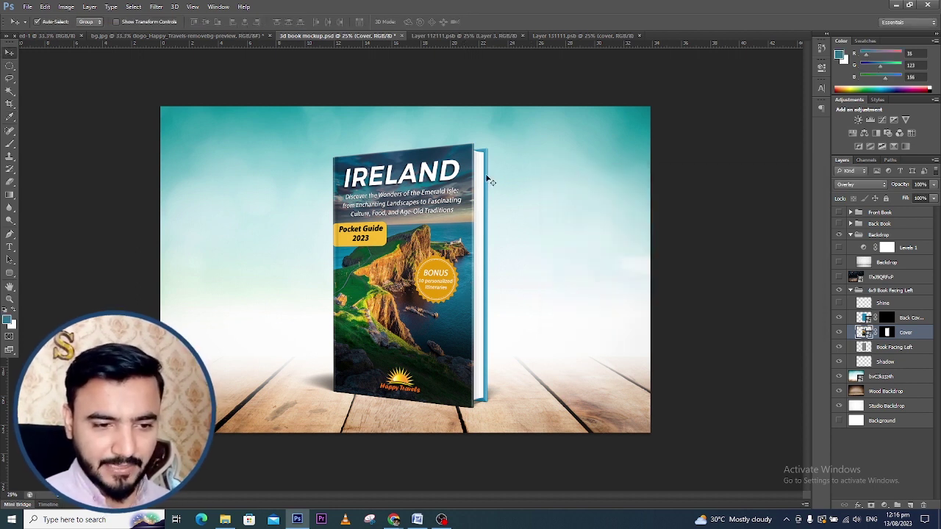
Fill the Back Cover smart object's layer with the sampled blue, save it and return to the mockup.
{"action": "double_click", "coordinate": [864, 318]}
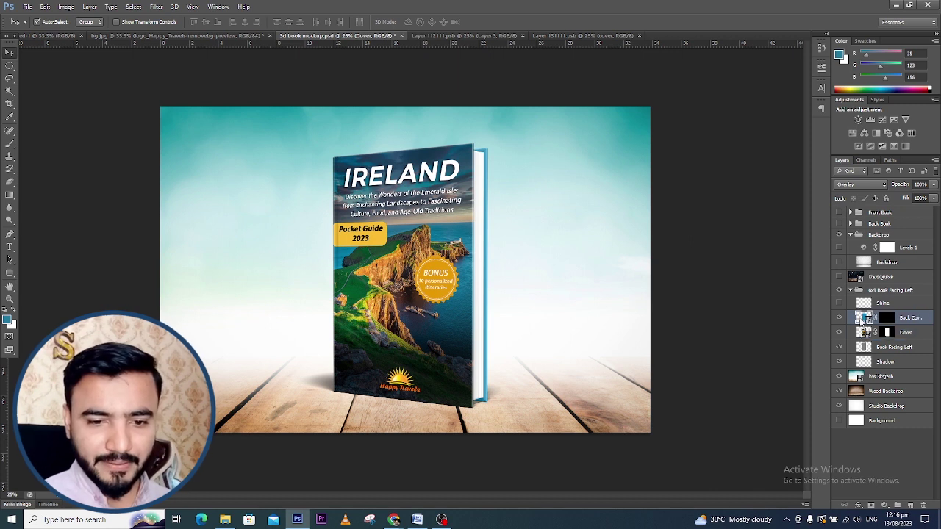
{"action": "left_click", "coordinate": [498, 216]}
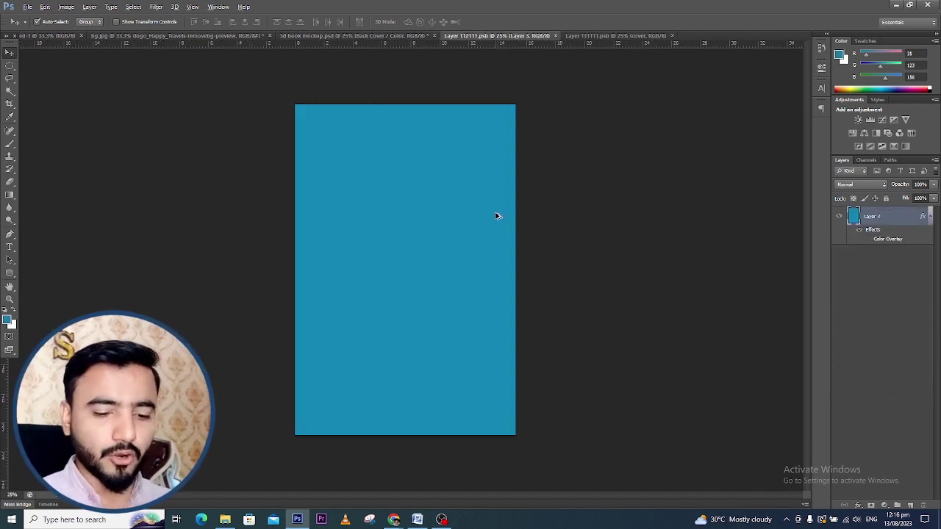
{"action": "key", "text": "ctrl+s"}
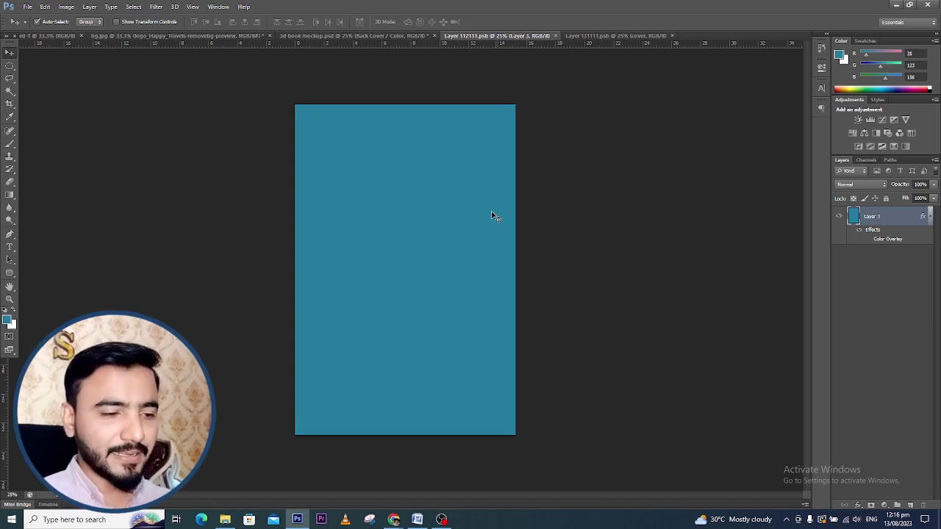
{"action": "left_click", "coordinate": [344, 37]}
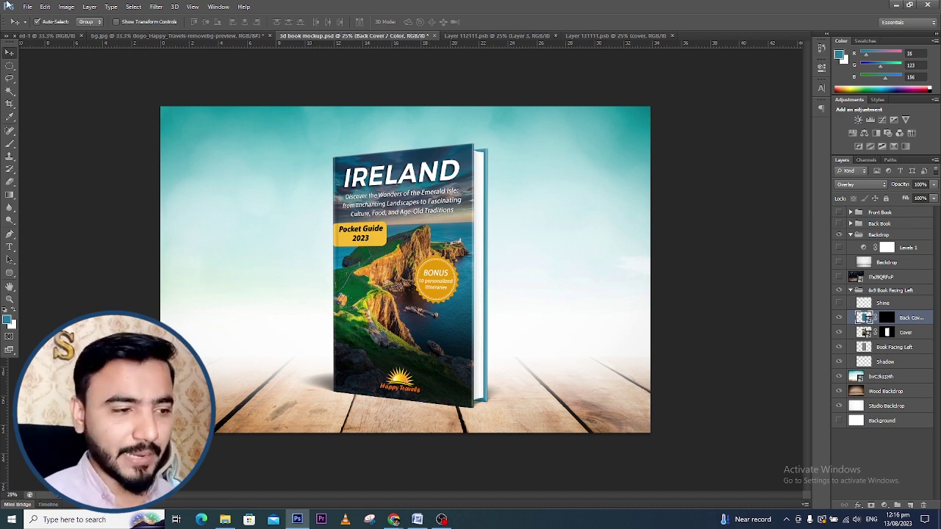
Export the mockup for web as a maximum-quality JPEG named "cover3d" on the Desktop.
{"action": "left_click", "coordinate": [29, 6]}
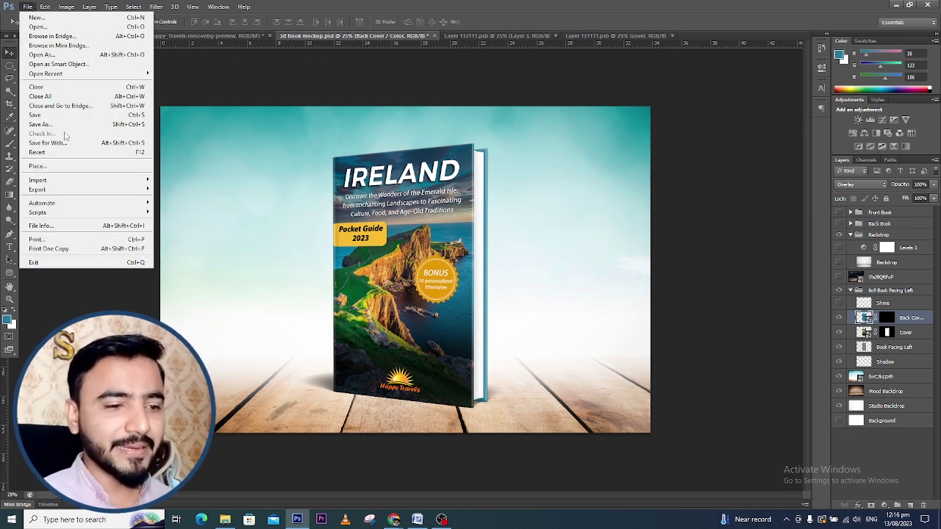
{"action": "left_click", "coordinate": [64, 143]}
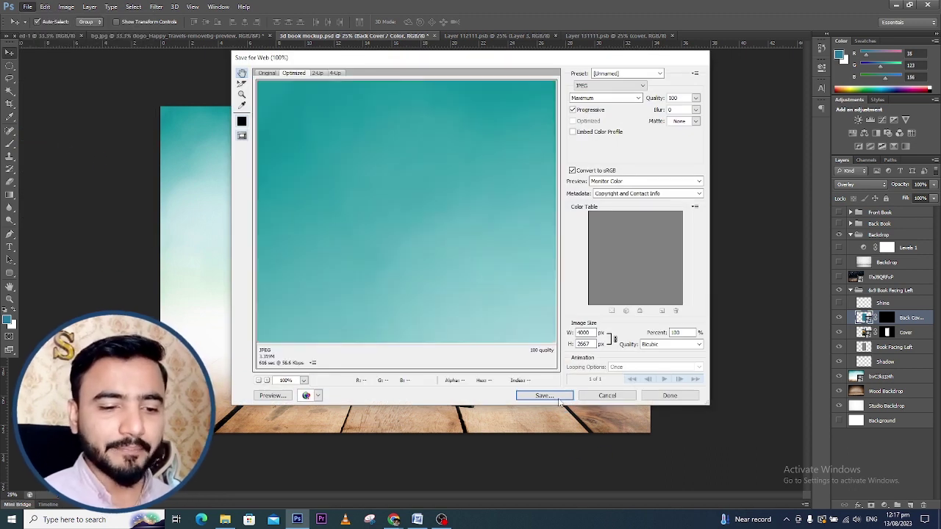
{"action": "left_click", "coordinate": [544, 396]}
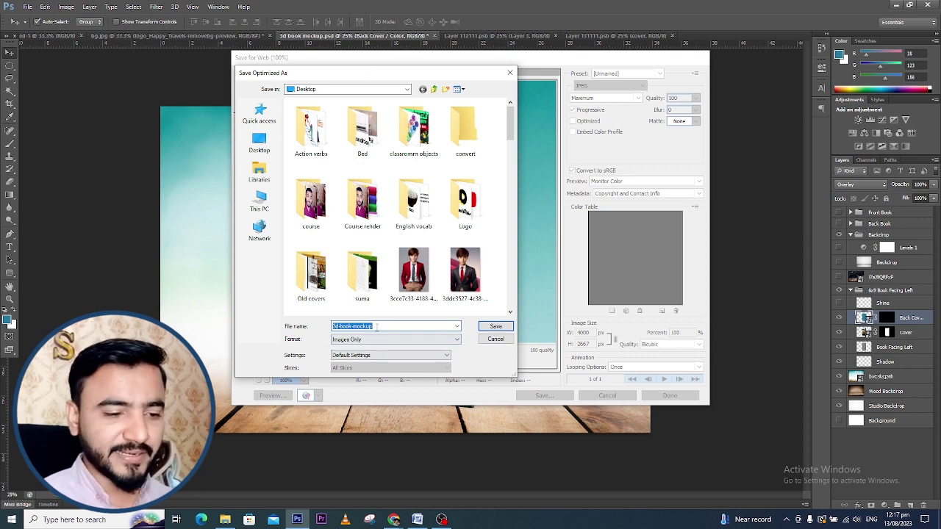
{"action": "type", "text": "cover"}
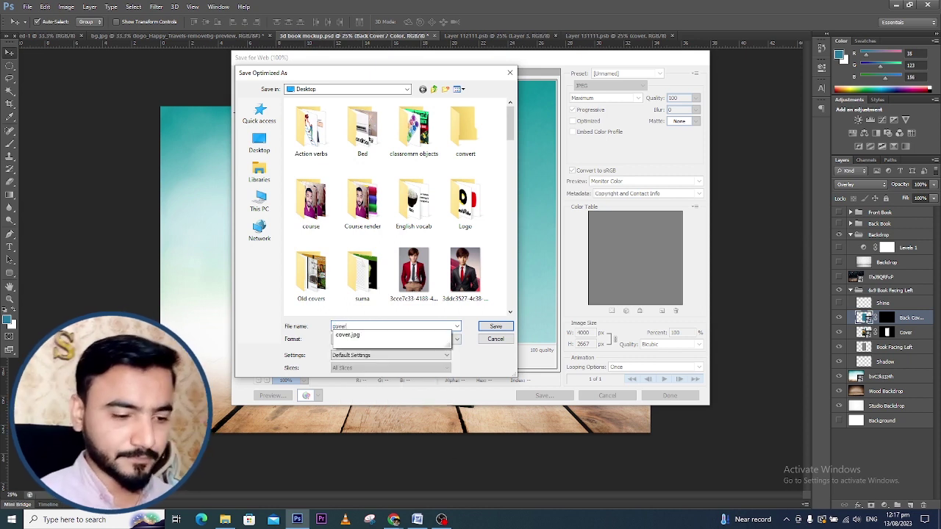
{"action": "type", "text": "3d"}
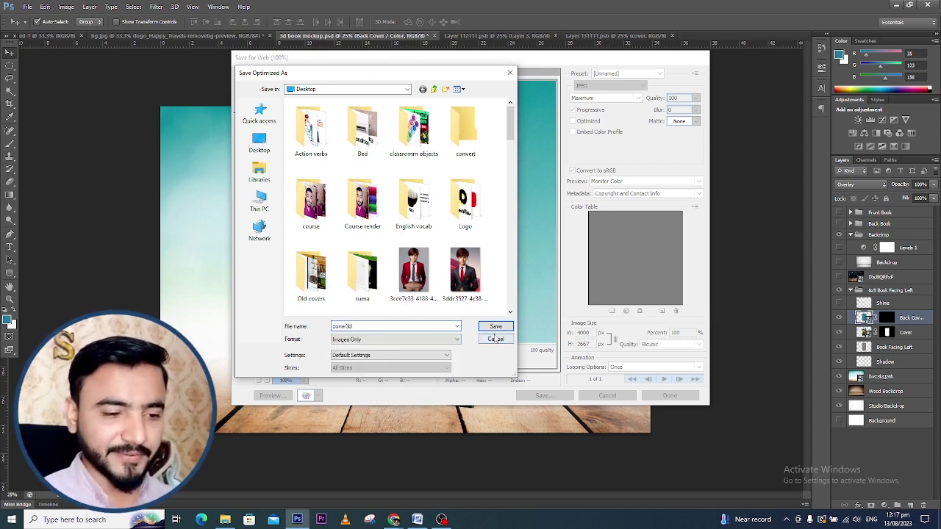
{"action": "left_click", "coordinate": [260, 151]}
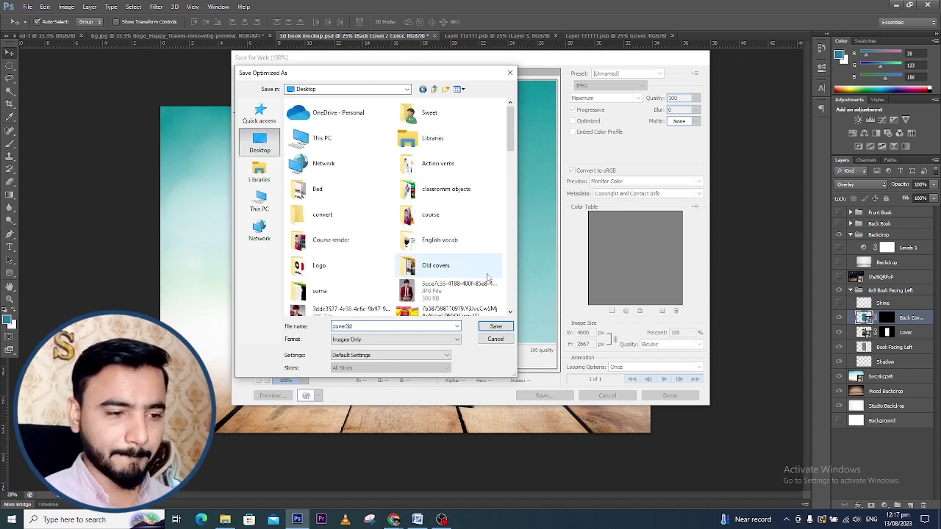
{"action": "left_click", "coordinate": [494, 325]}
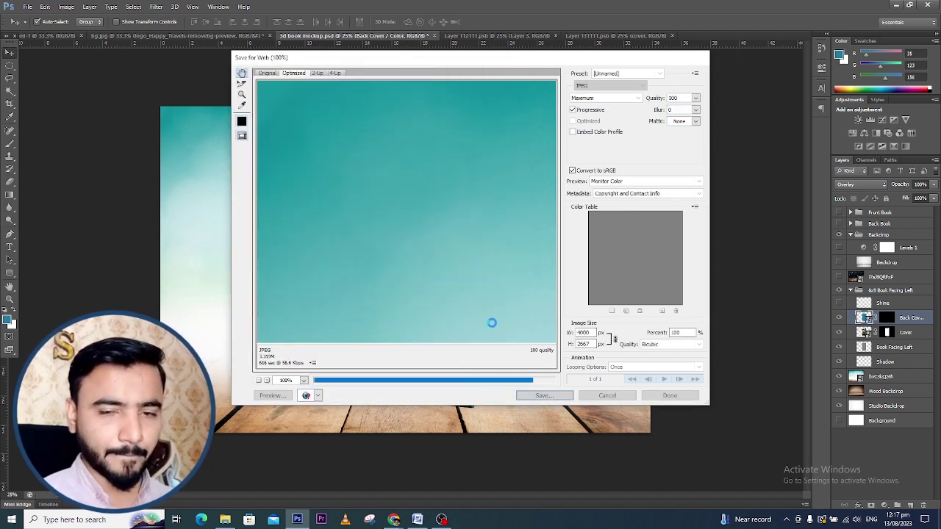